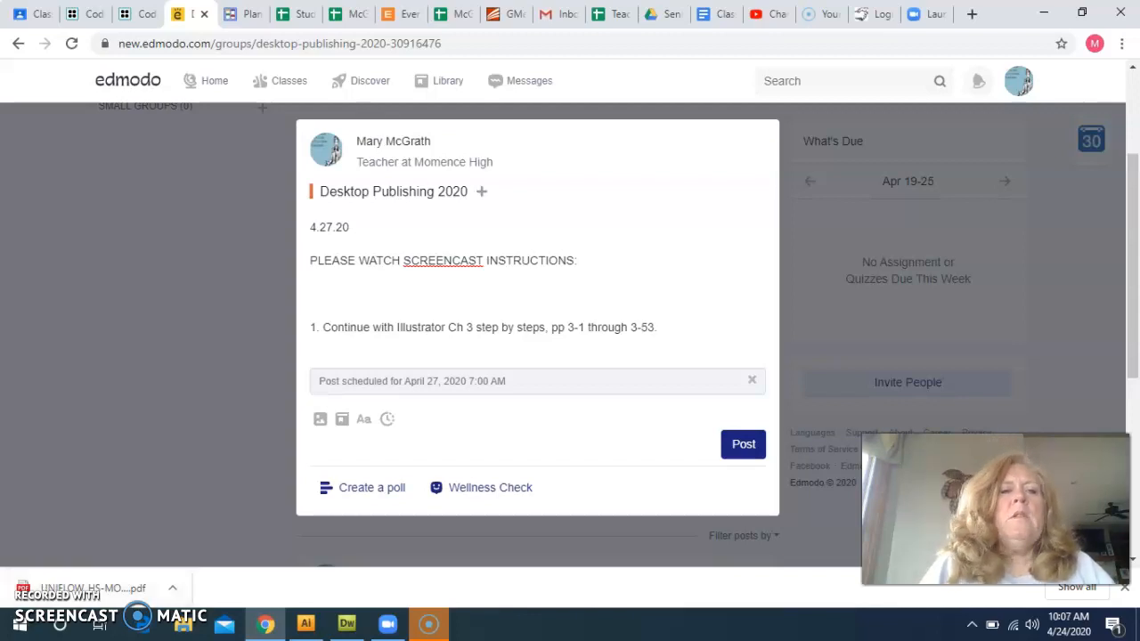
# Switch to Illustrator and select the red hat, purple head and dark green ear outlines one after another to inspect their strokes
pyautogui.click(306, 623)
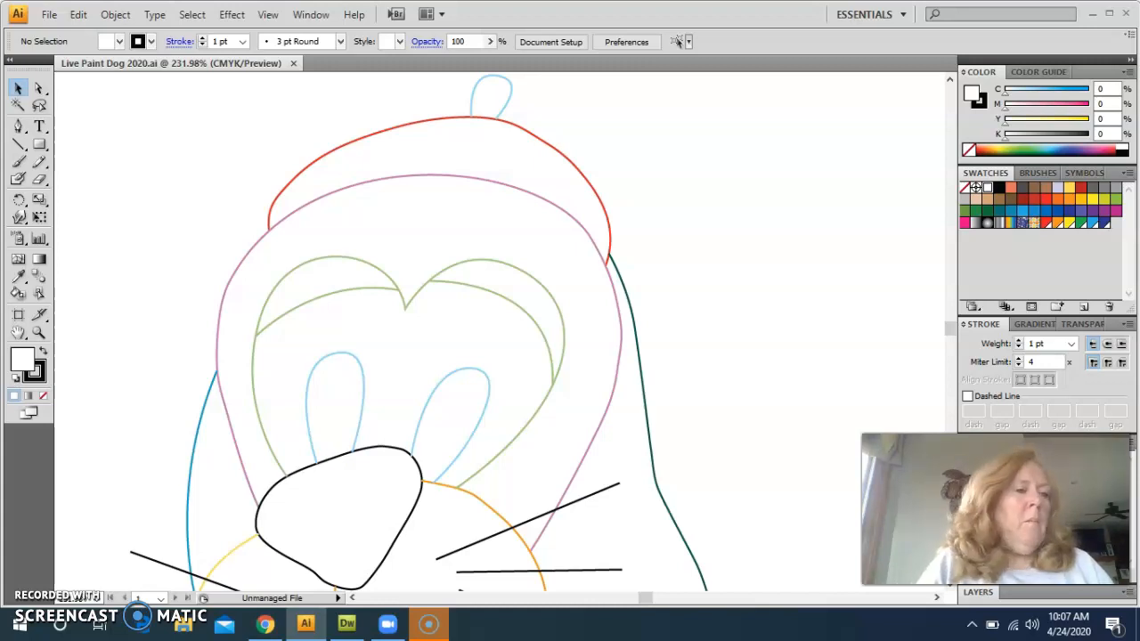
pyautogui.click(15, 92)
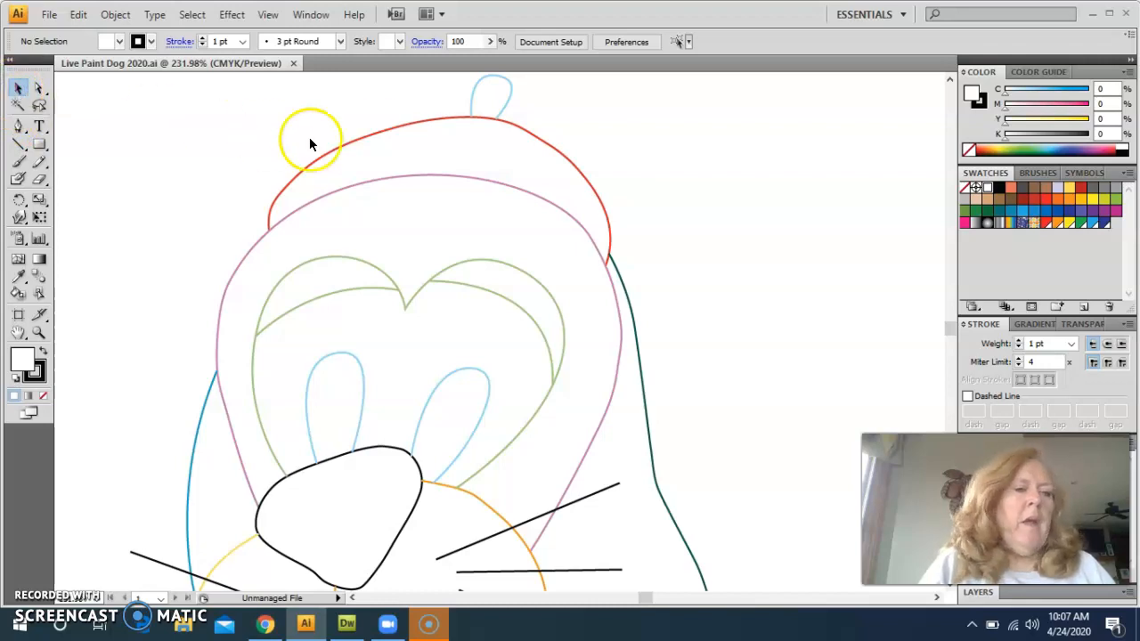
pyautogui.click(368, 135)
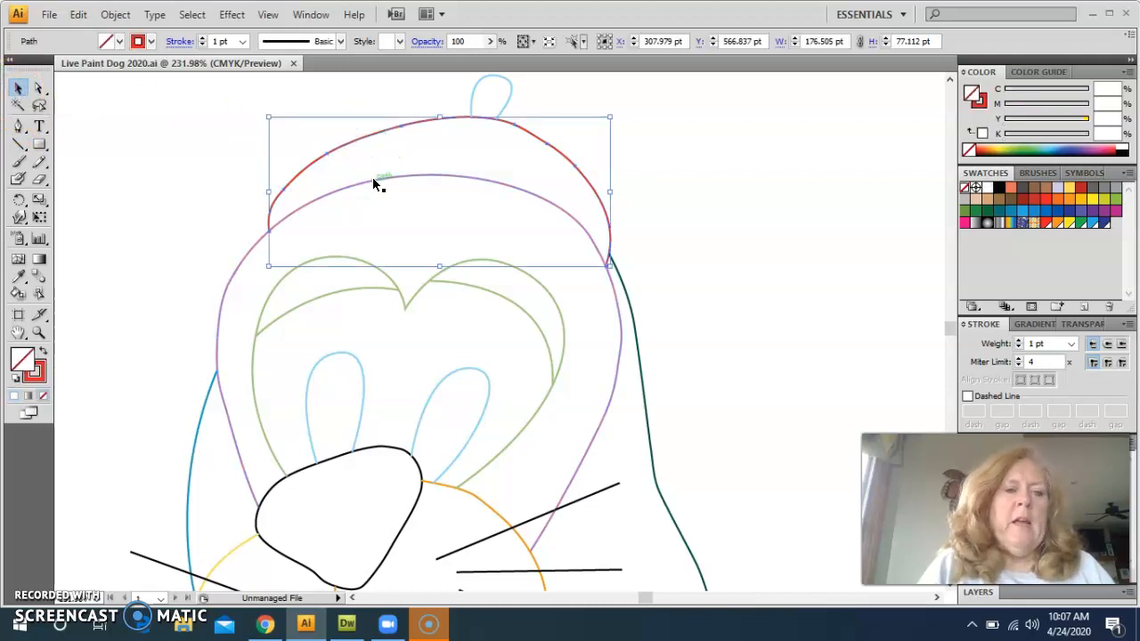
pyautogui.click(373, 179)
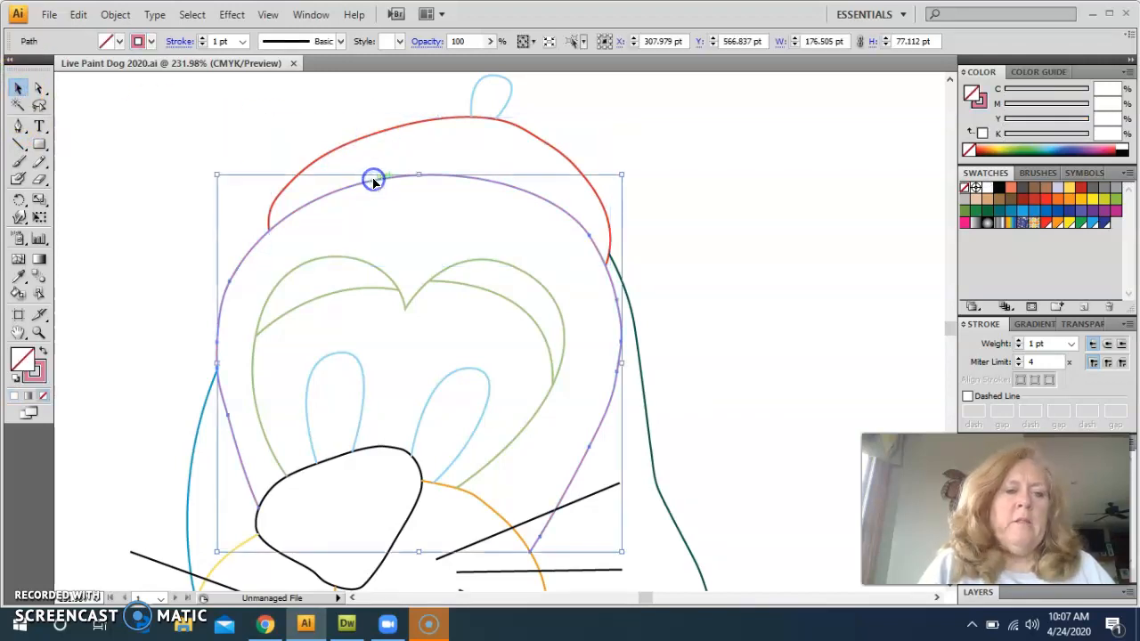
pyautogui.click(641, 370)
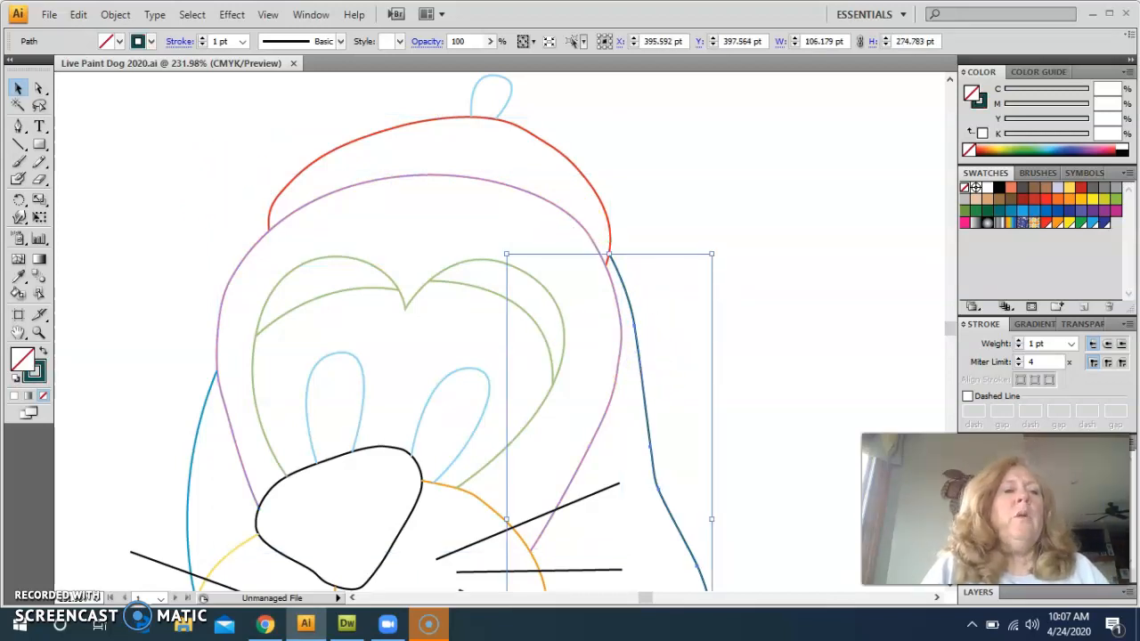
# Select all the artwork in the dog drawing and make every outline stroke black
pyautogui.click(192, 15)
pyautogui.click(208, 33)
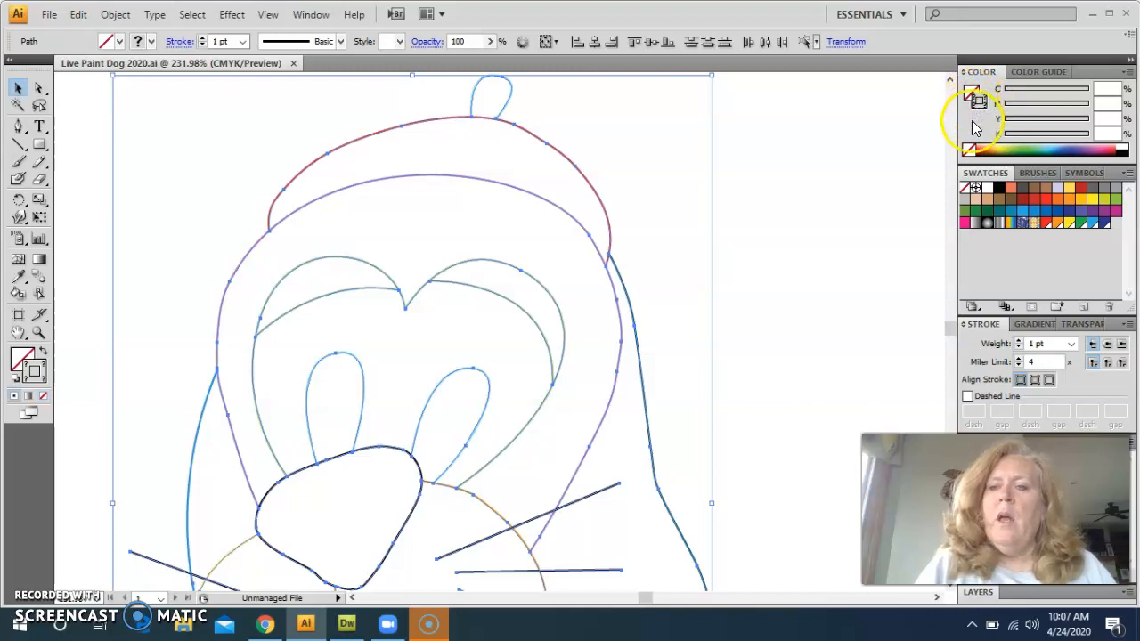
pyautogui.click(1001, 188)
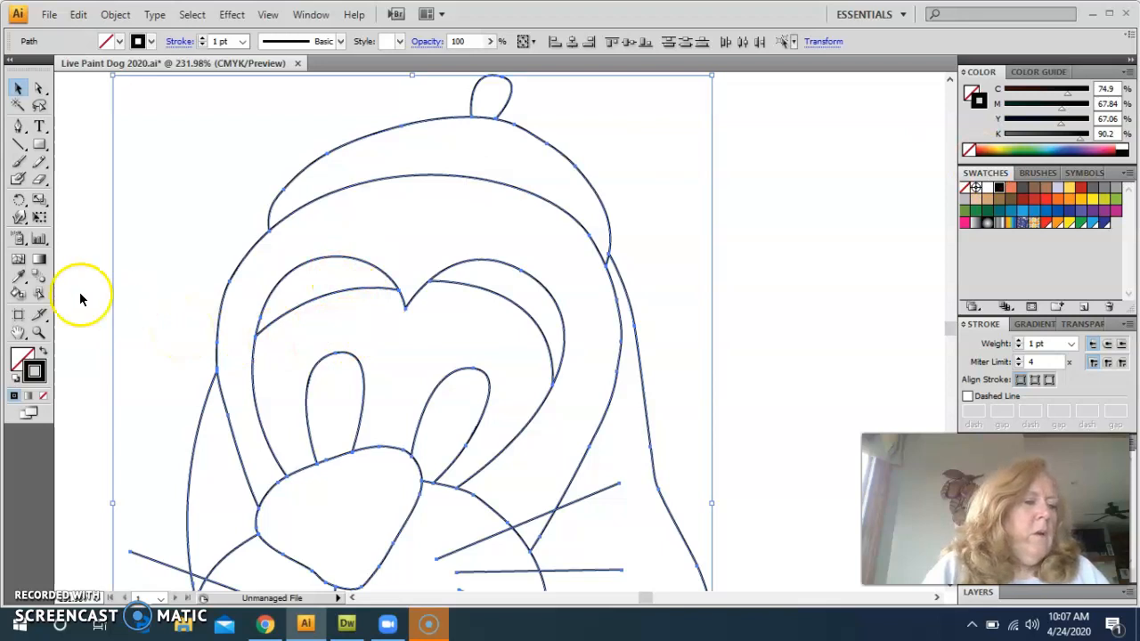
# Turn the selected outlines into a Live Paint group and fill the hat and its small top piece with red
pyautogui.click(33, 316)
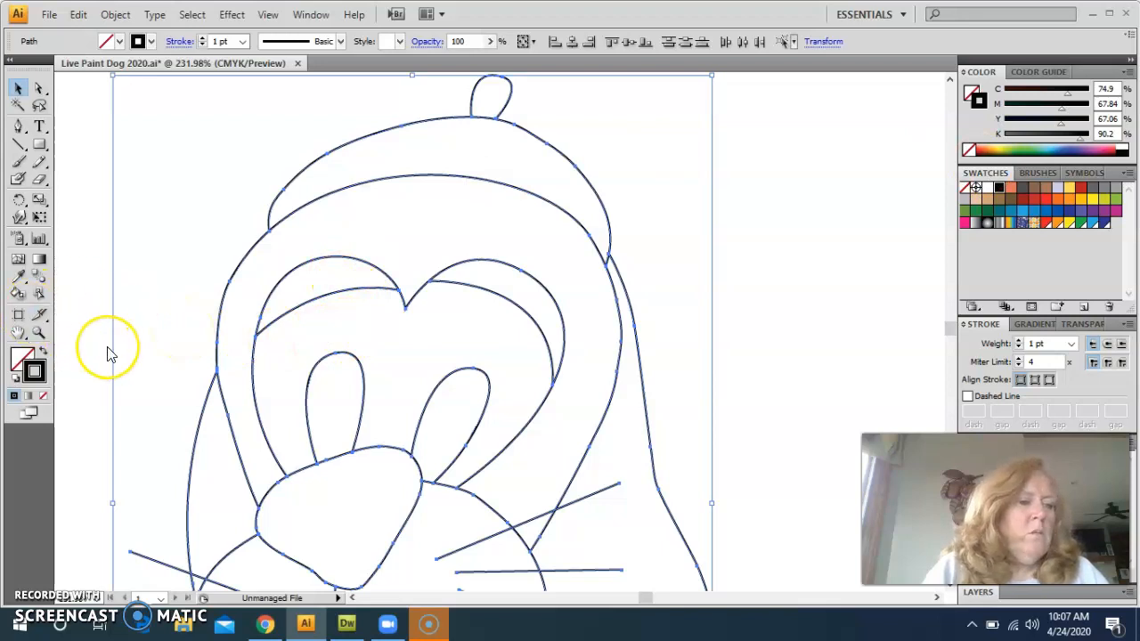
pyautogui.click(17, 296)
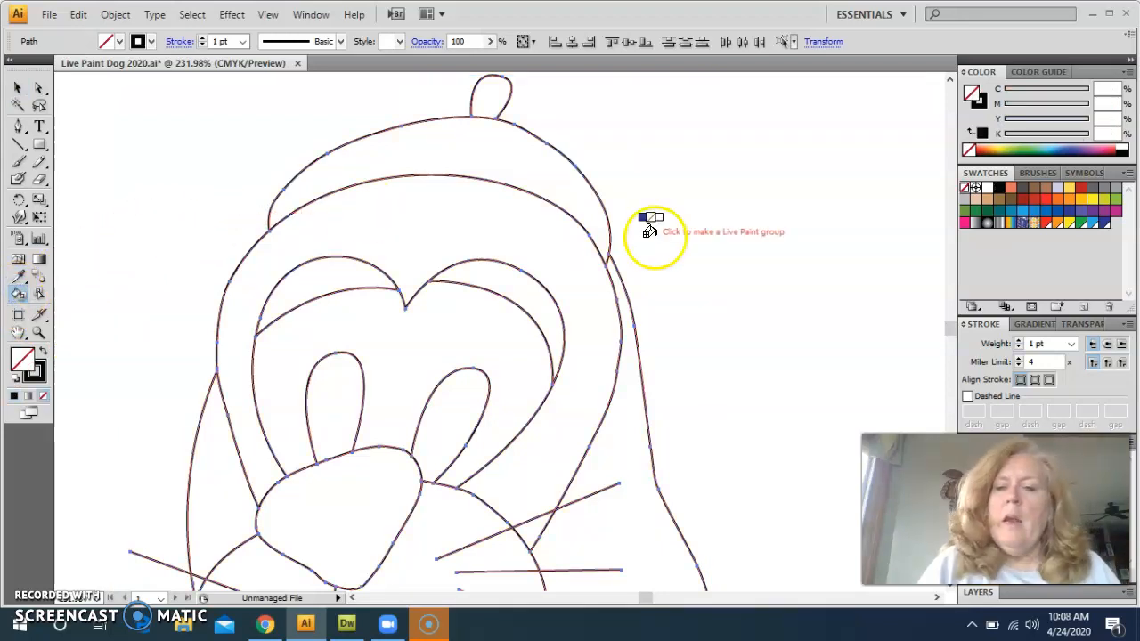
pyautogui.click(1046, 201)
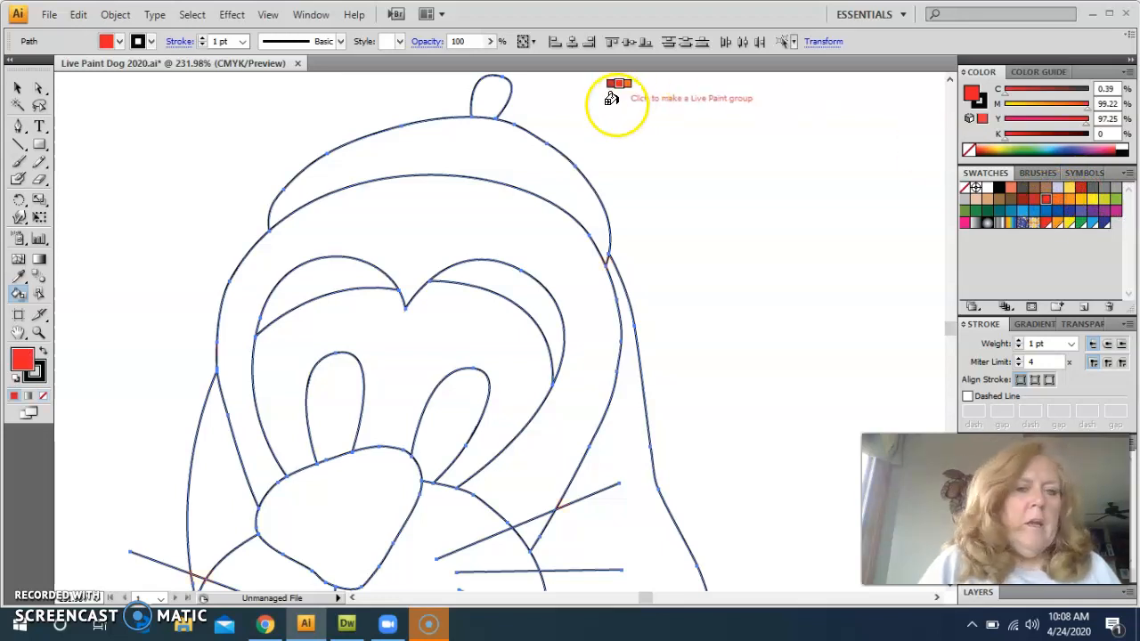
pyautogui.click(452, 144)
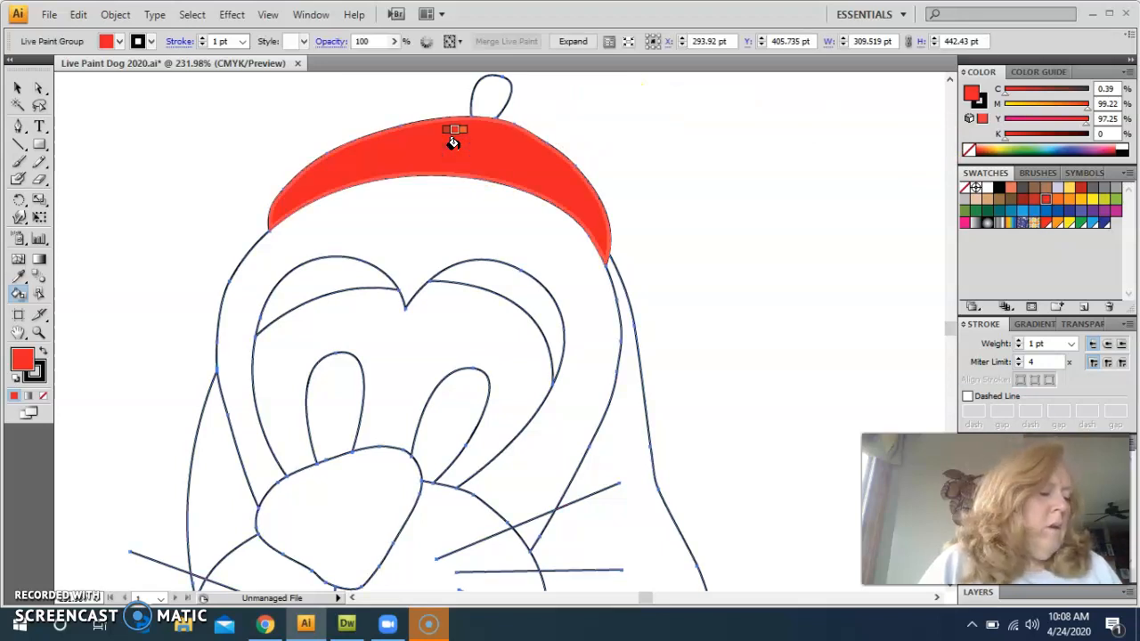
pyautogui.click(489, 94)
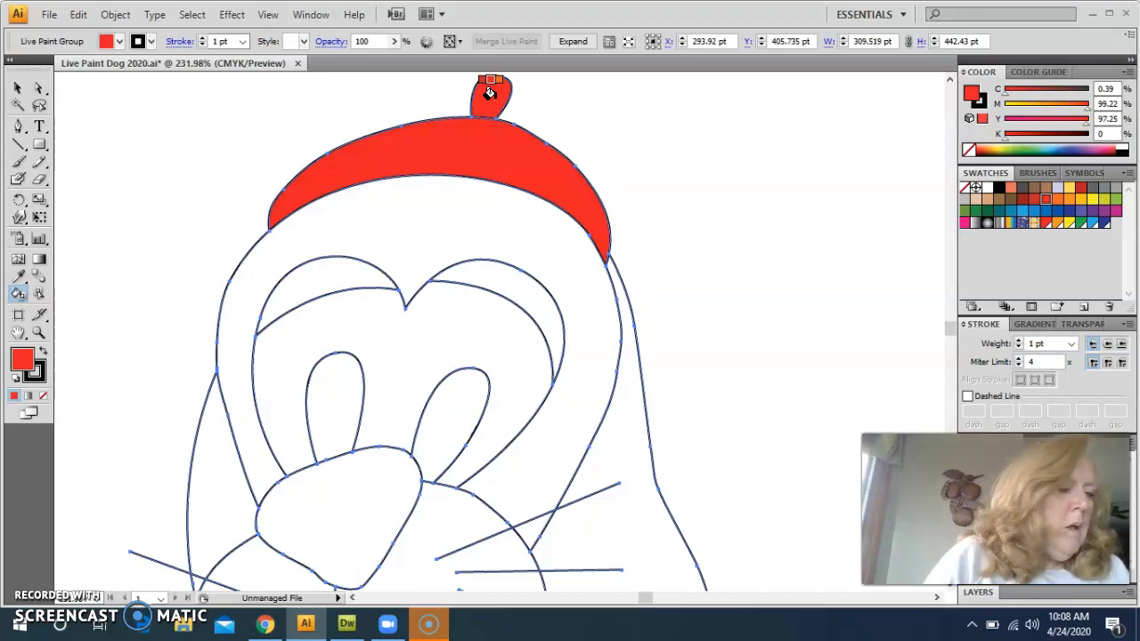
# Select the nose and both pupils together with the Live Paint Selection tool and fill them with black
pyautogui.click(22, 297)
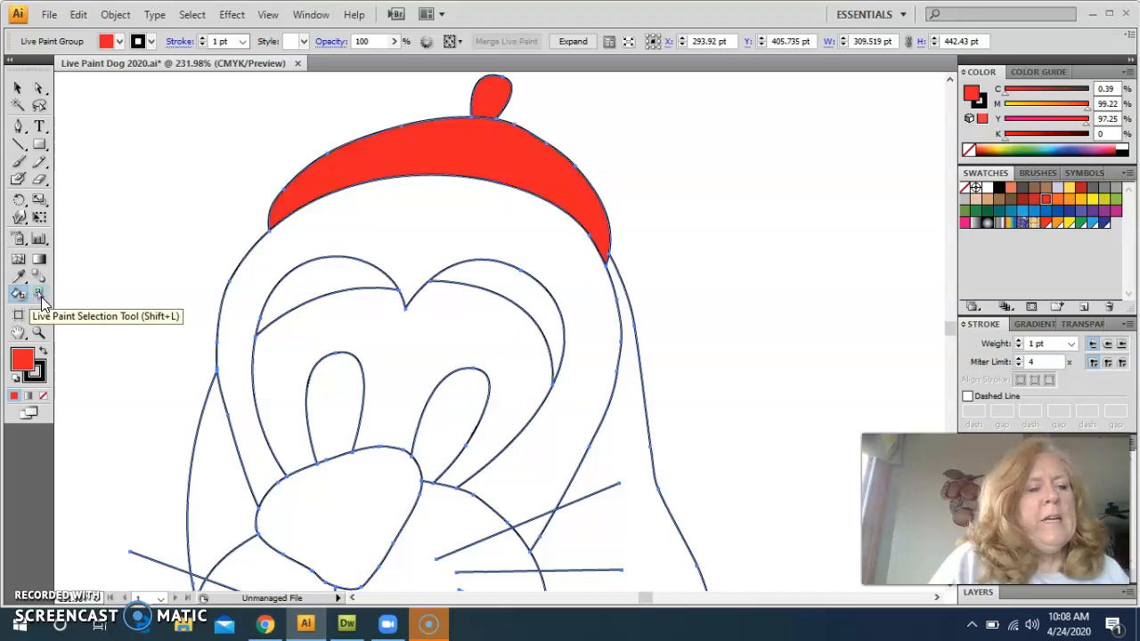
pyautogui.click(39, 295)
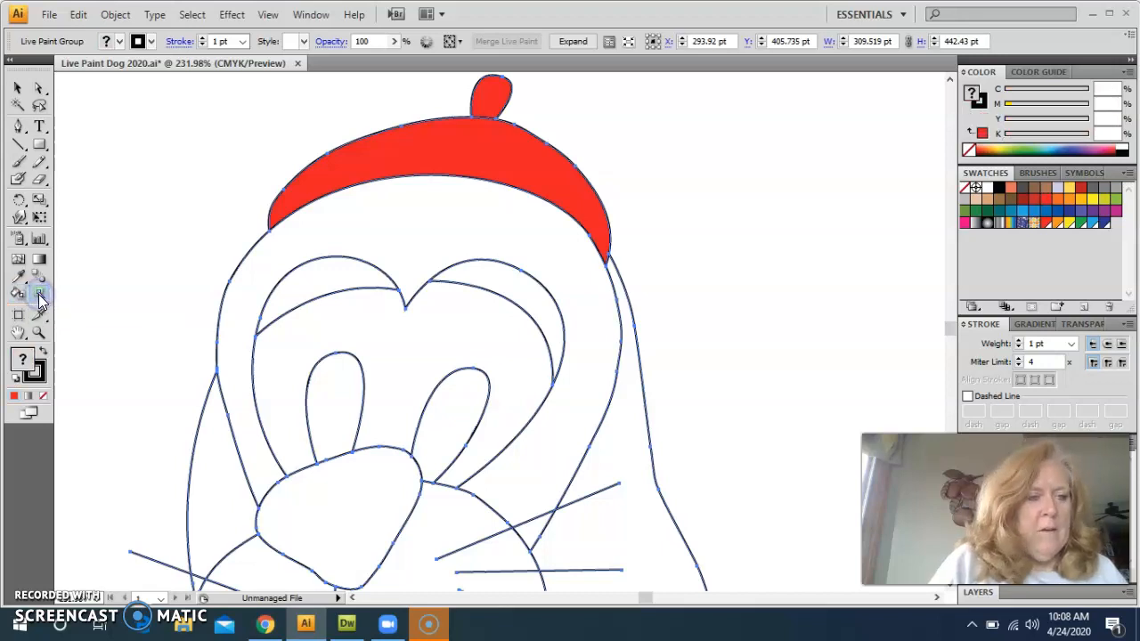
pyautogui.click(138, 257)
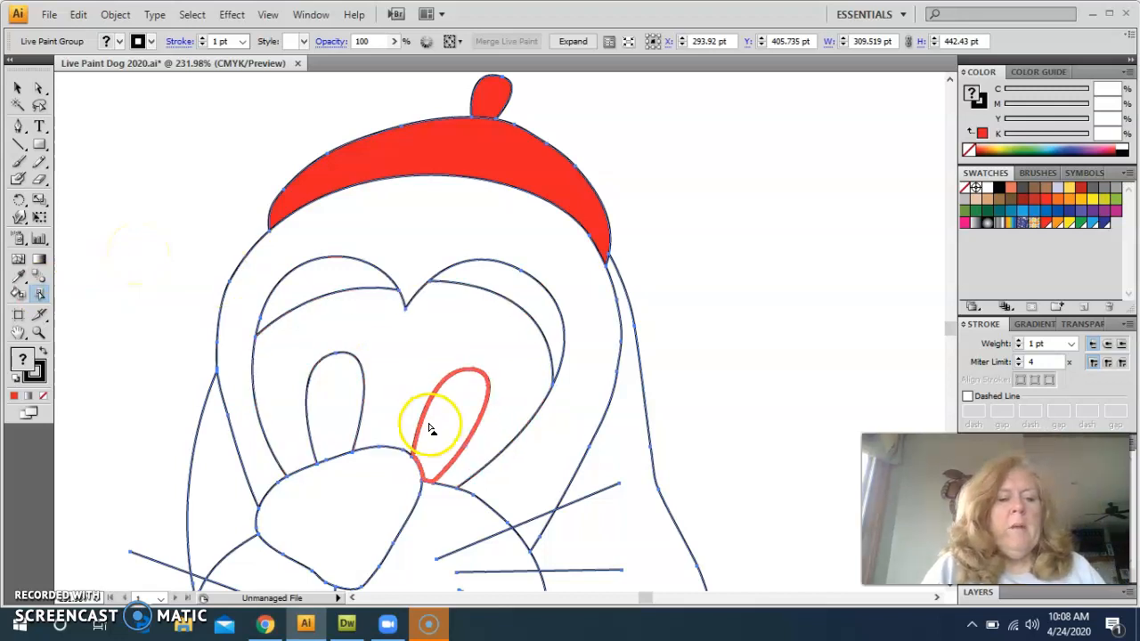
pyautogui.click(338, 499)
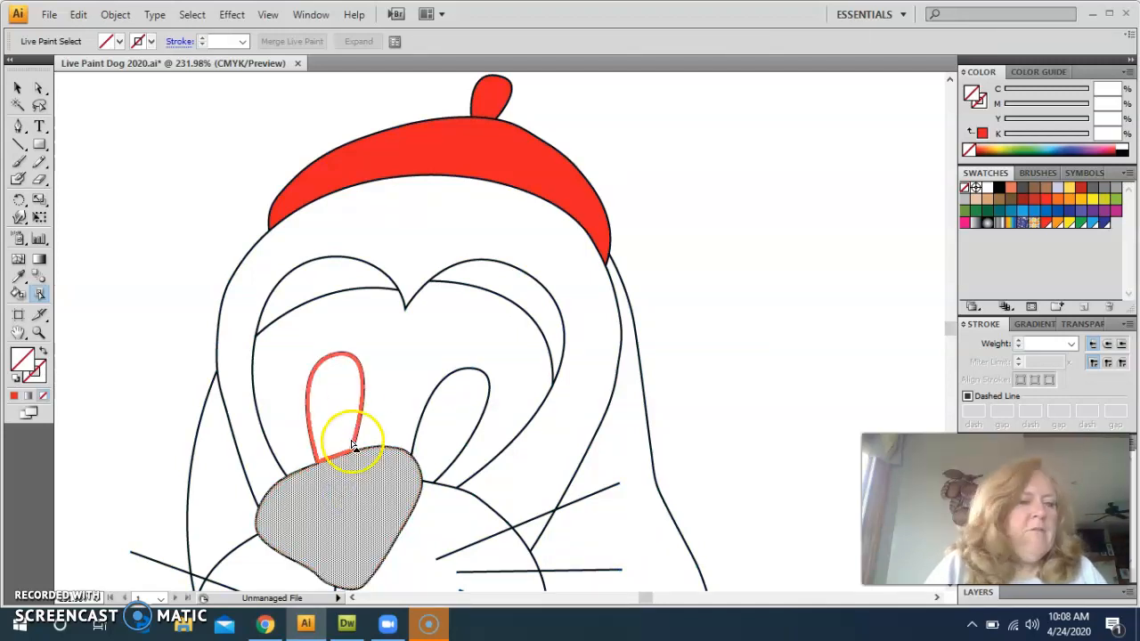
pyautogui.keyDown('shift'); pyautogui.click(335, 389); pyautogui.keyUp('shift')
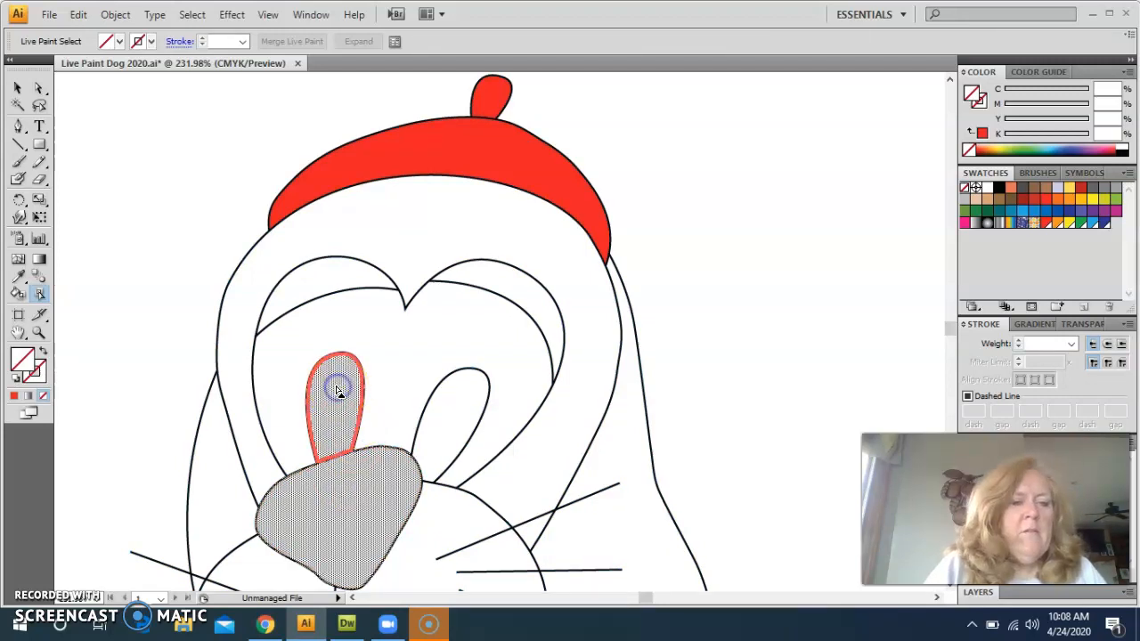
pyautogui.keyDown('shift'); pyautogui.click(466, 409); pyautogui.keyUp('shift')
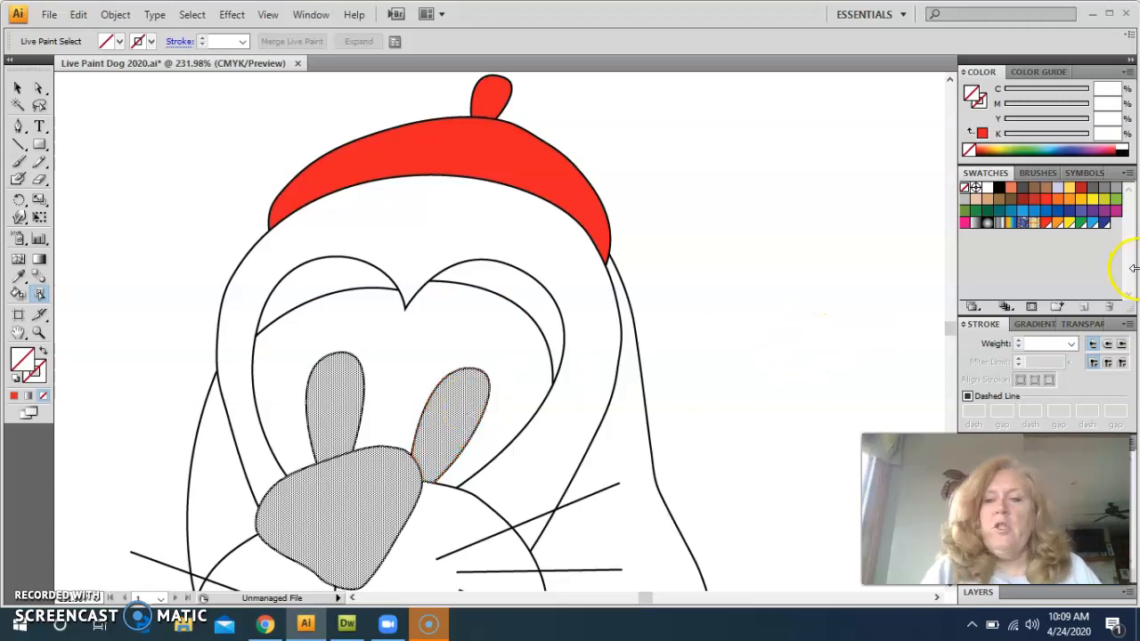
pyautogui.click(1000, 189)
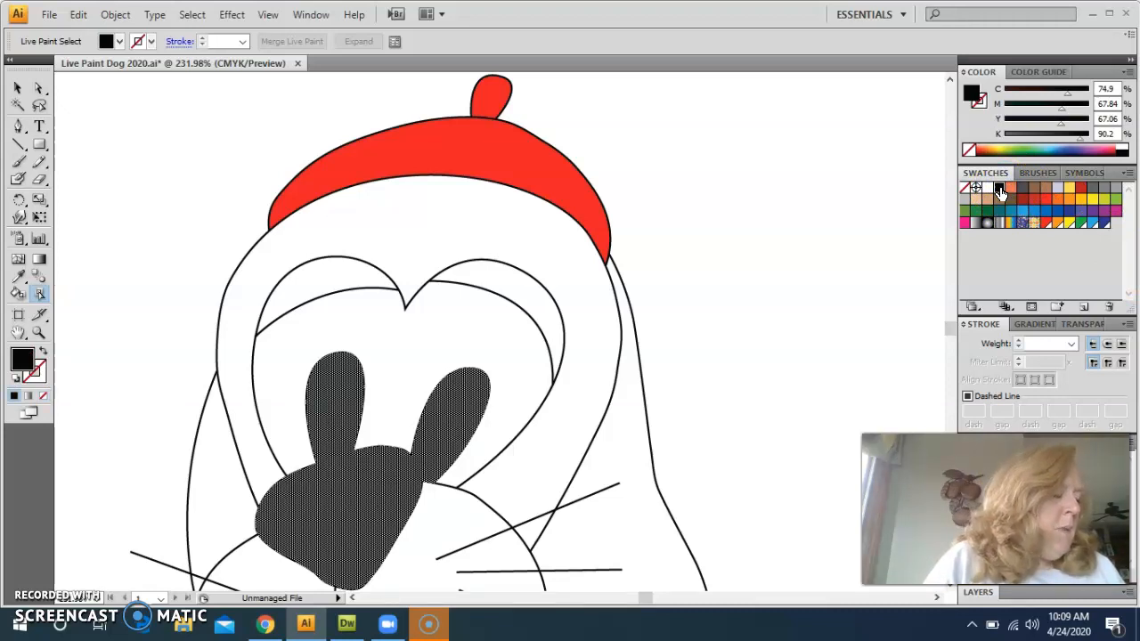
# Try selecting the head regions with a marquee, and undo the black face fills and the red fill of the hat's top piece
pyautogui.moveTo(690, 159)
pyautogui.mouseDown()
pyautogui.moveTo(461, 192)
pyautogui.moveTo(320, 278)
pyautogui.moveTo(248, 300)
pyautogui.mouseUp()
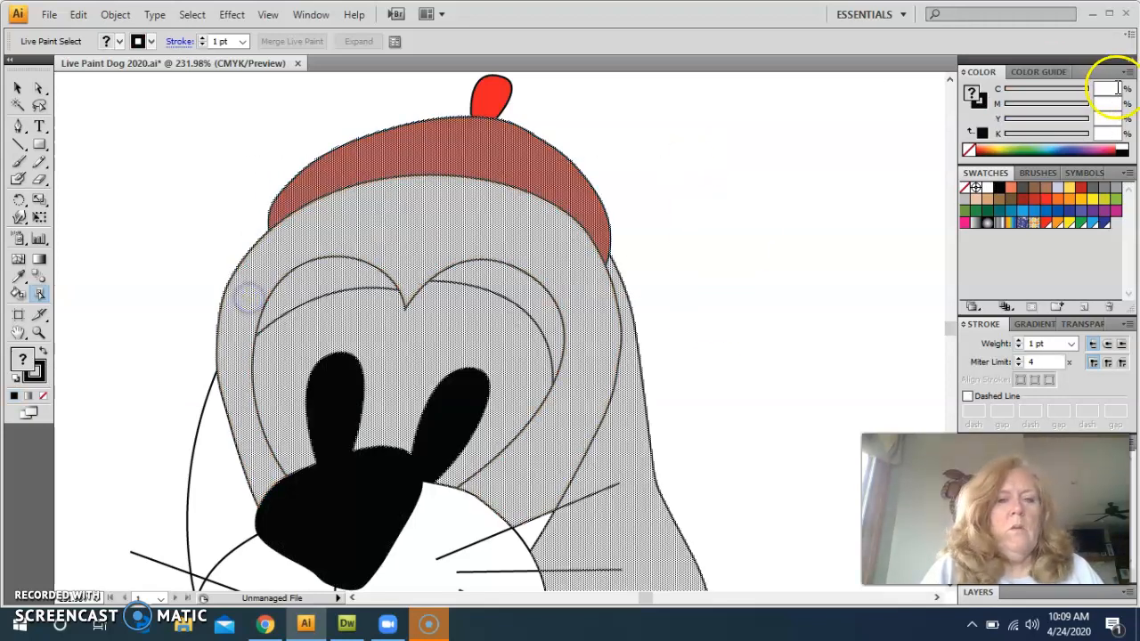
pyautogui.click(80, 15)
pyautogui.click(92, 35)
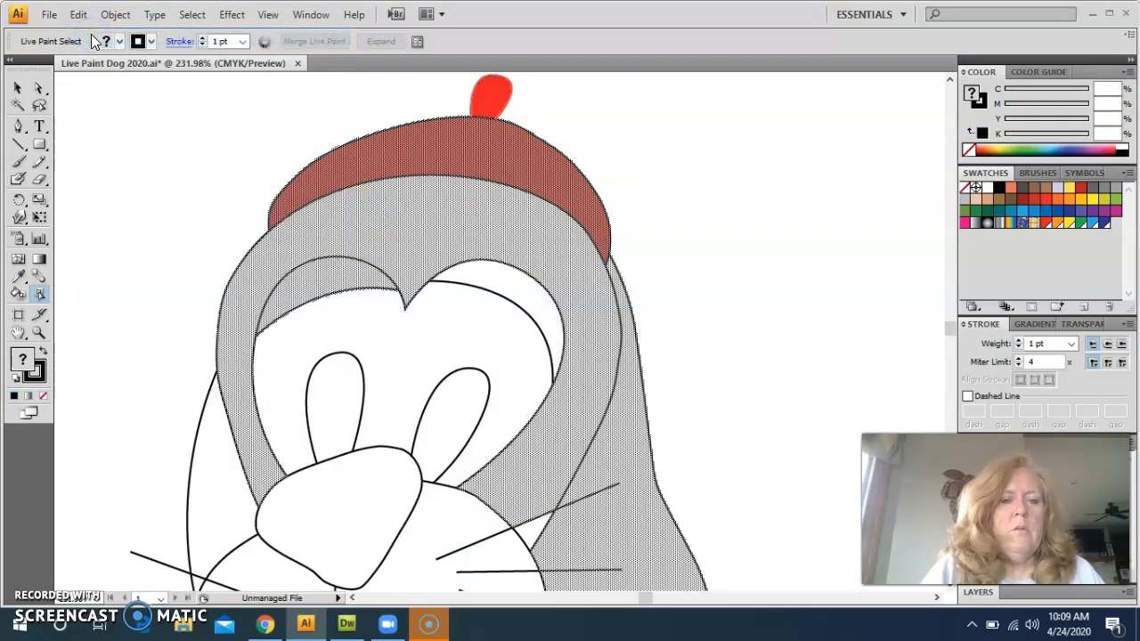
pyautogui.click(79, 14)
pyautogui.click(90, 33)
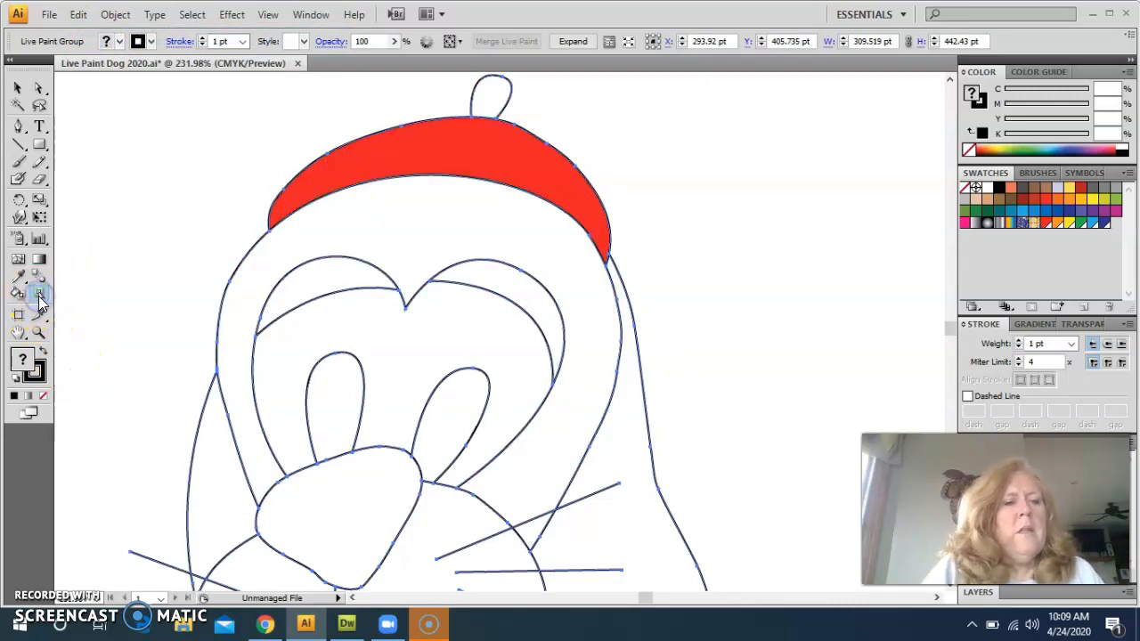
# Reselect the nose and both pupils in the Live Paint group and apply a black fill
pyautogui.click(343, 515)
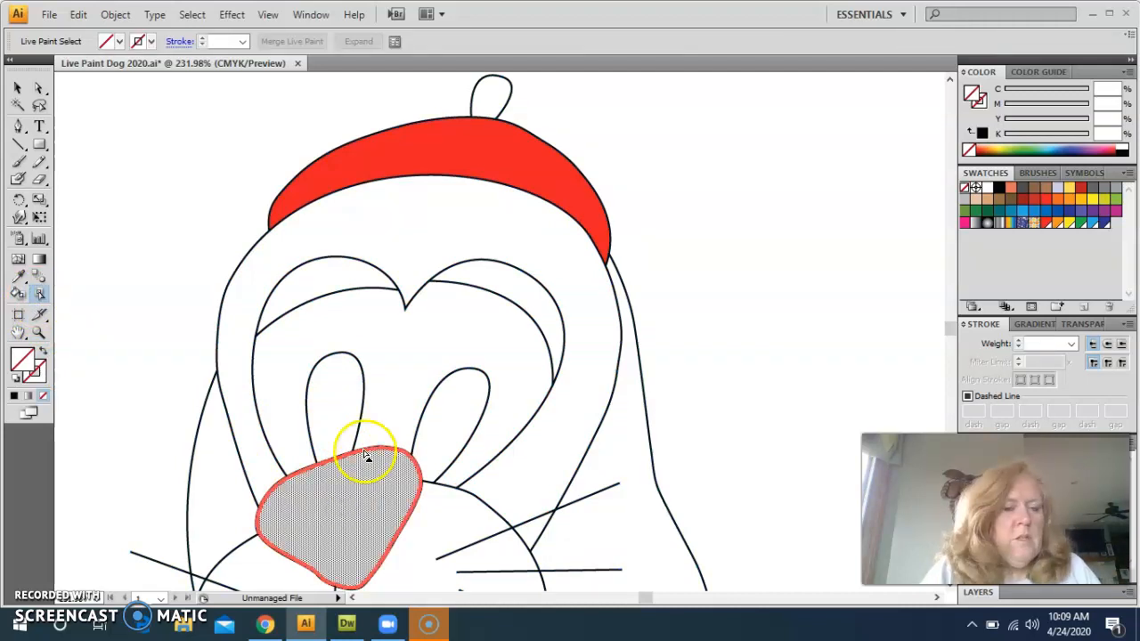
pyautogui.keyDown('shift'); pyautogui.click(342, 408); pyautogui.keyUp('shift')
pyautogui.keyDown('shift'); pyautogui.click(450, 408); pyautogui.keyUp('shift')
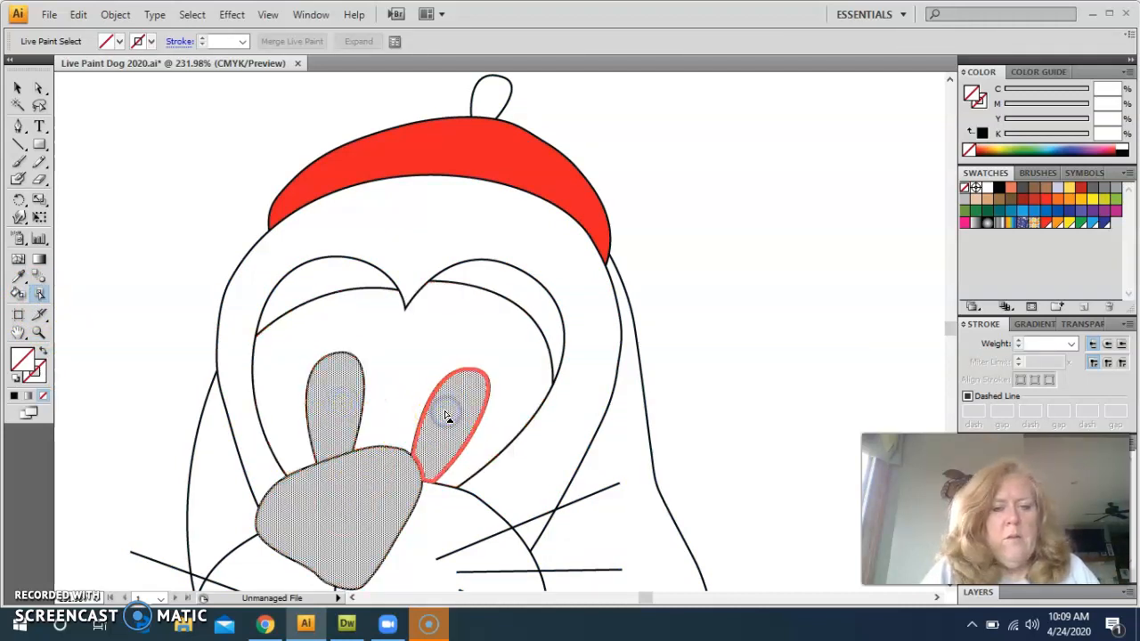
pyautogui.click(998, 188)
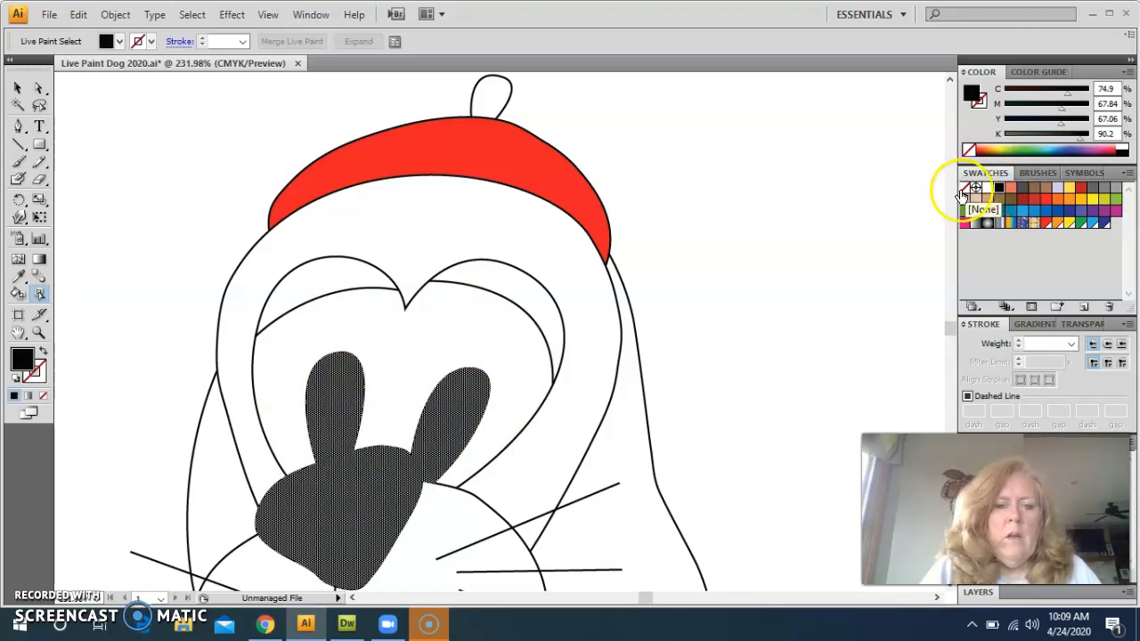
# Select both eyelids together and fill them with bright pink
pyautogui.click(322, 280)
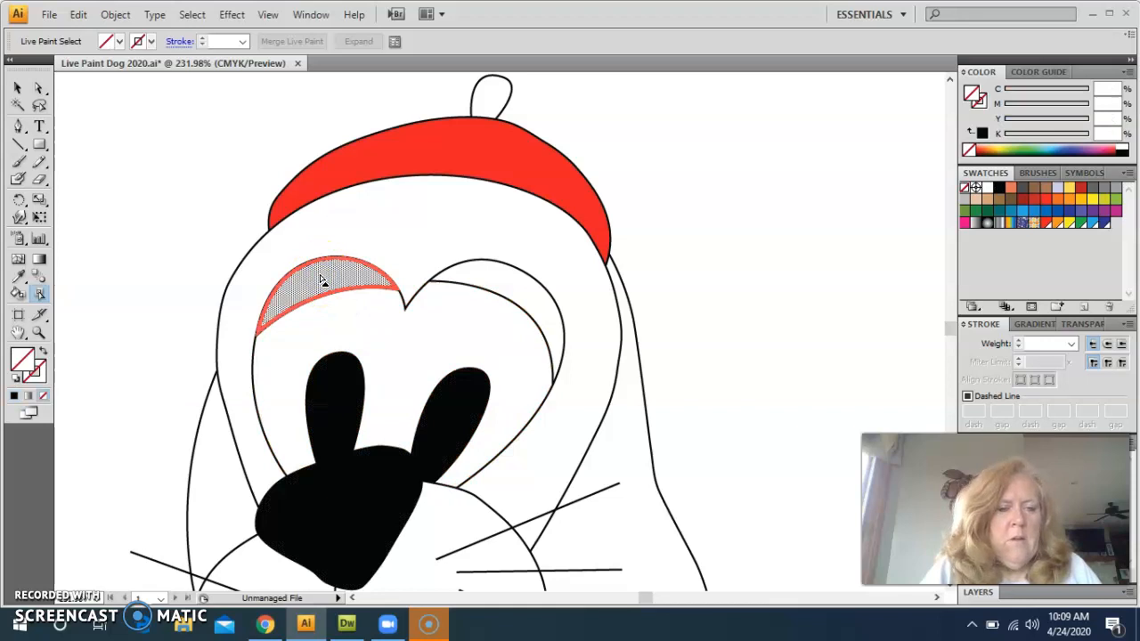
pyautogui.keyDown('shift'); pyautogui.click(508, 283); pyautogui.keyUp('shift')
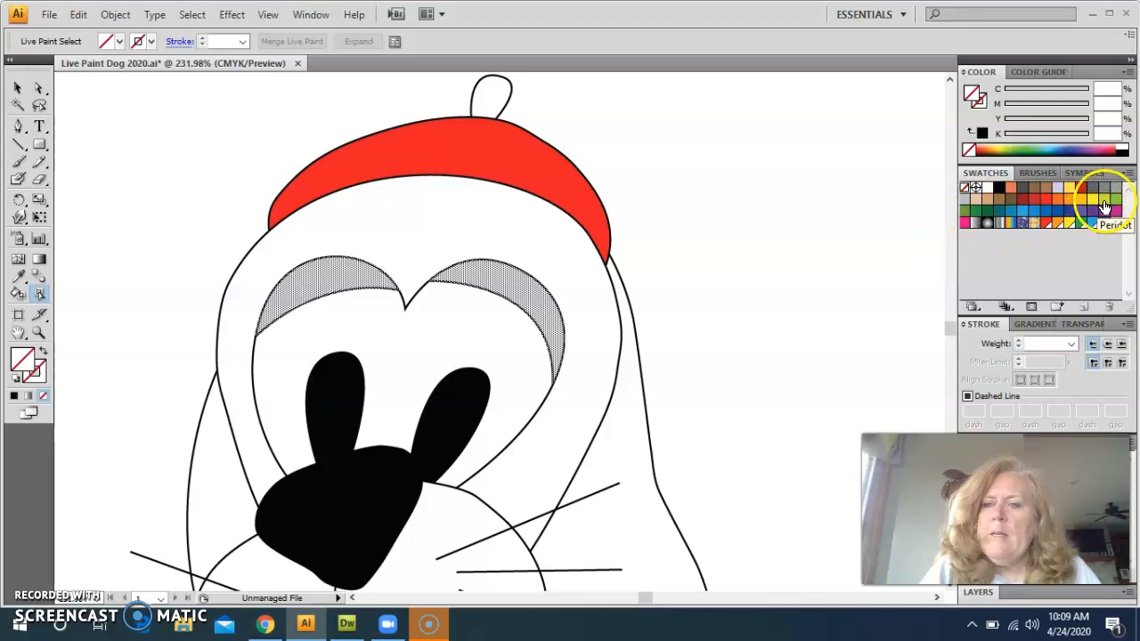
pyautogui.click(963, 223)
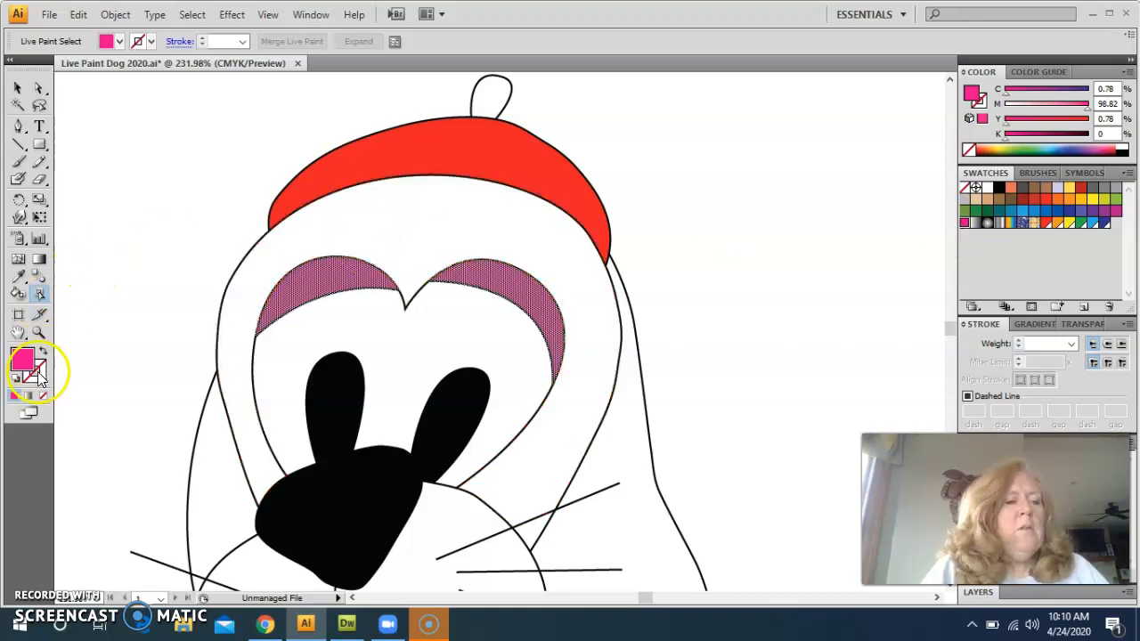
# Fill the dog's head, both ears and the neck with Pure Yellow using the Live Paint Bucket
pyautogui.click(18, 295)
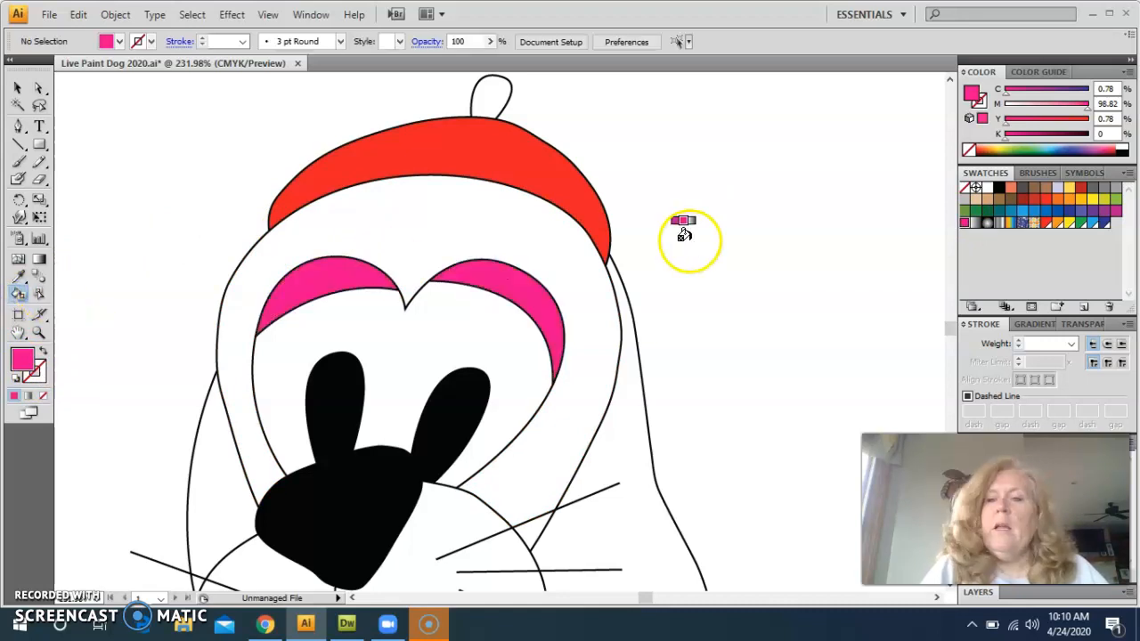
pyautogui.click(1092, 204)
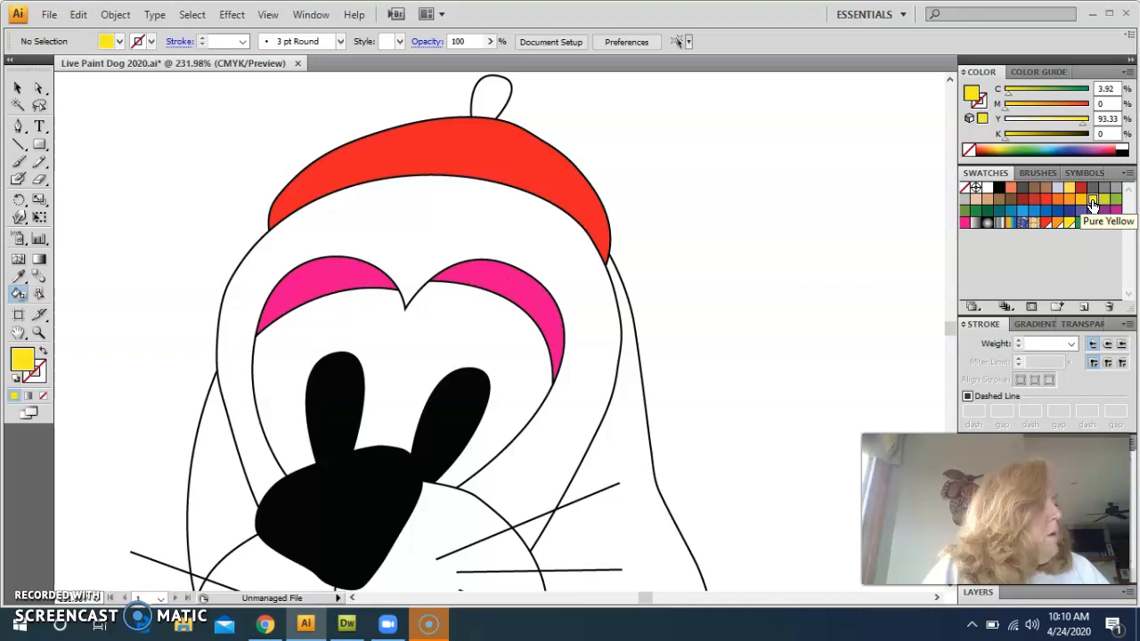
pyautogui.click(440, 228)
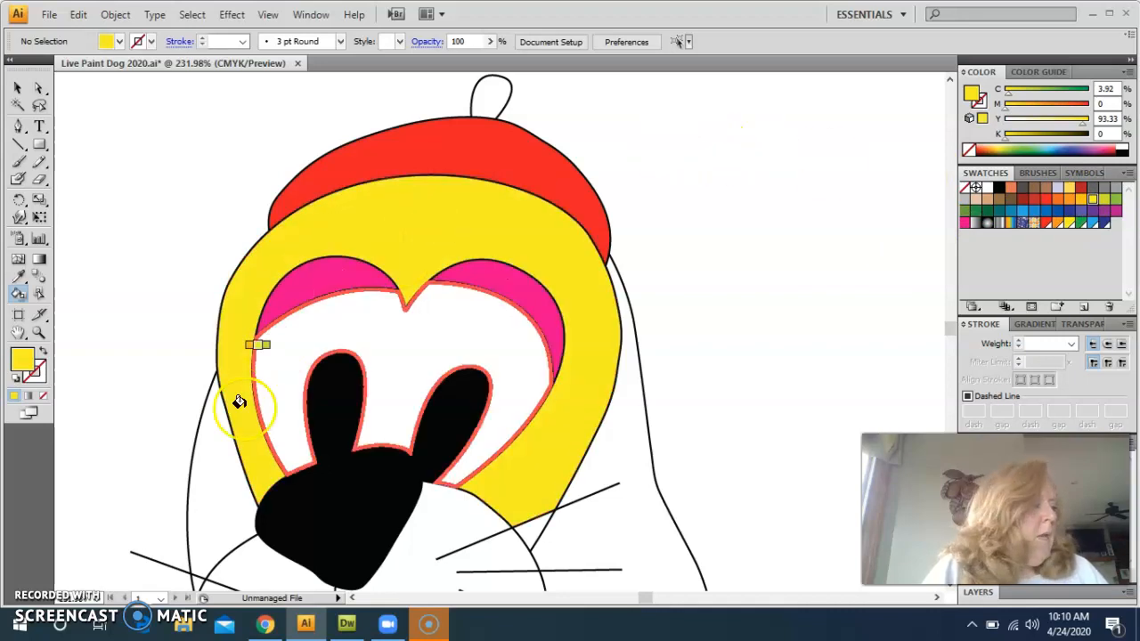
pyautogui.click(218, 477)
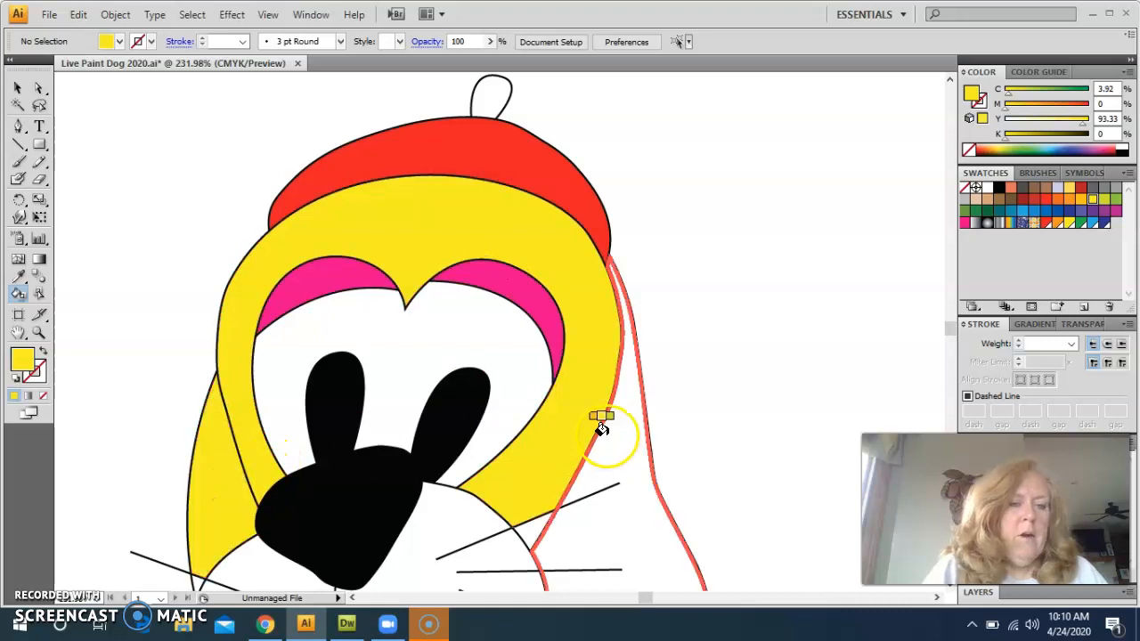
pyautogui.click(618, 466)
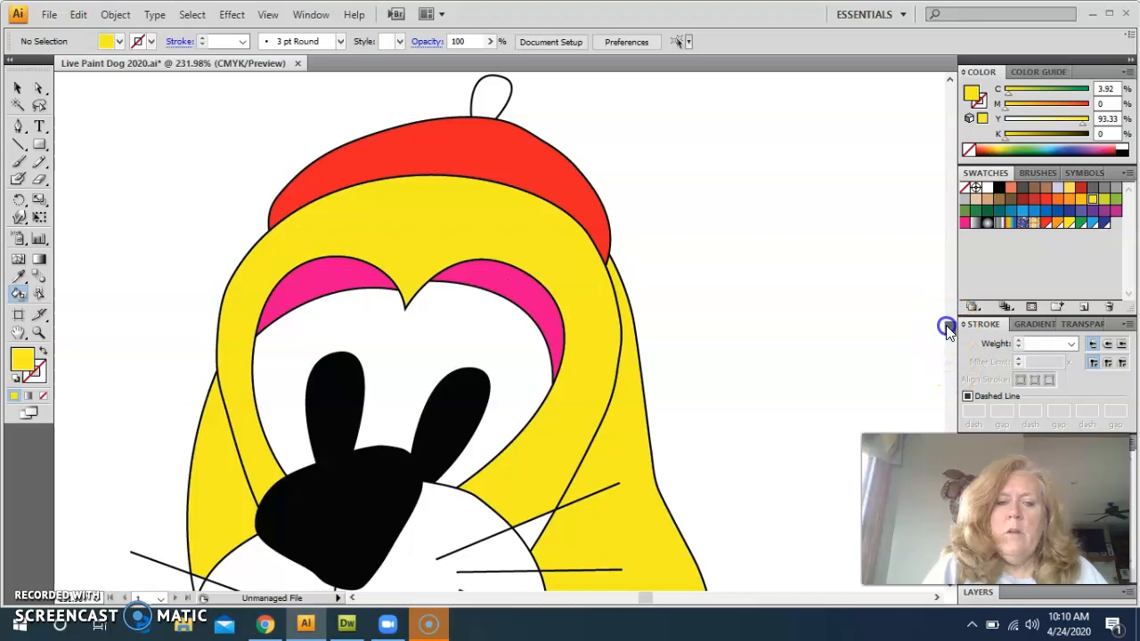
pyautogui.scroll(-5, 946, 325)
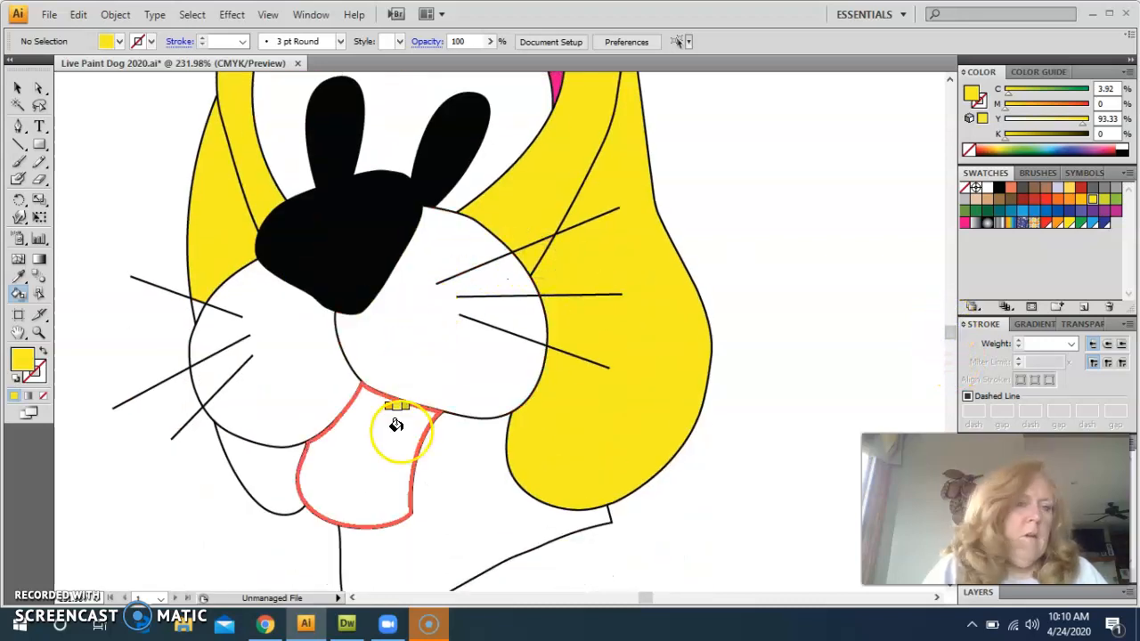
pyautogui.click(456, 516)
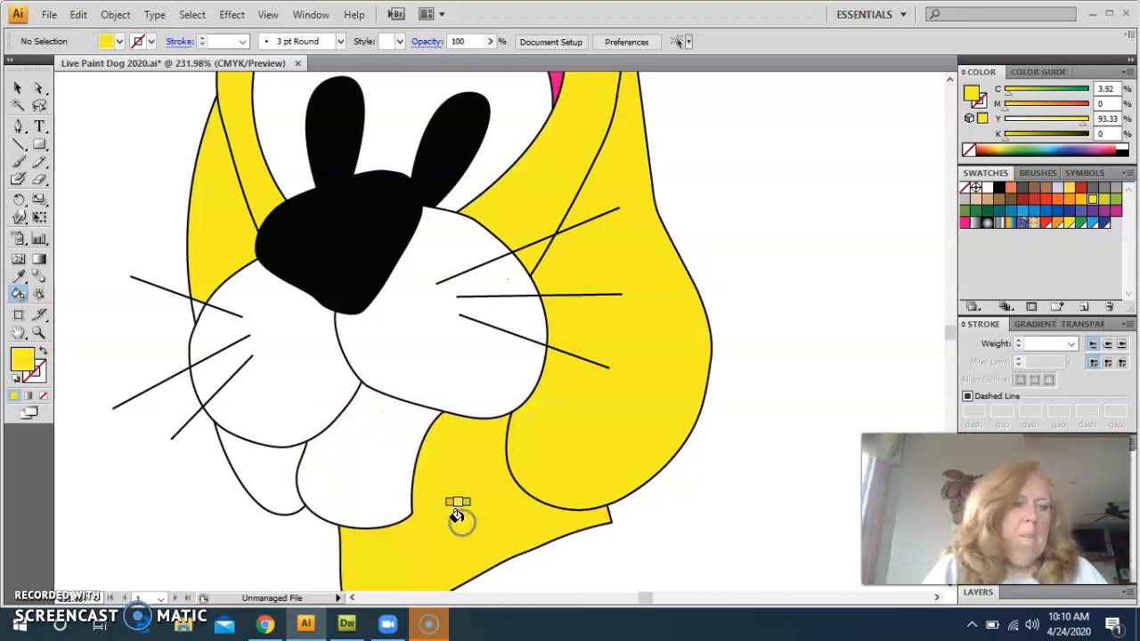
# Fill the jaw piece beside the tongue with yellow and both halves of the muzzle with dark brown using Live Paint Bucket
pyautogui.click(268, 496)
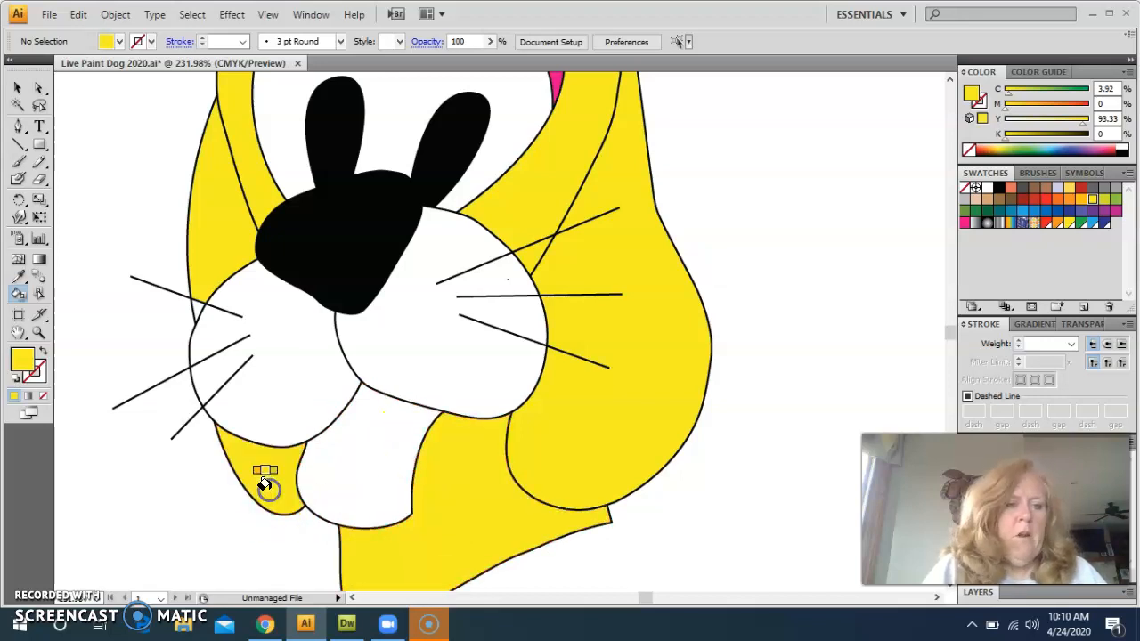
pyautogui.click(374, 452)
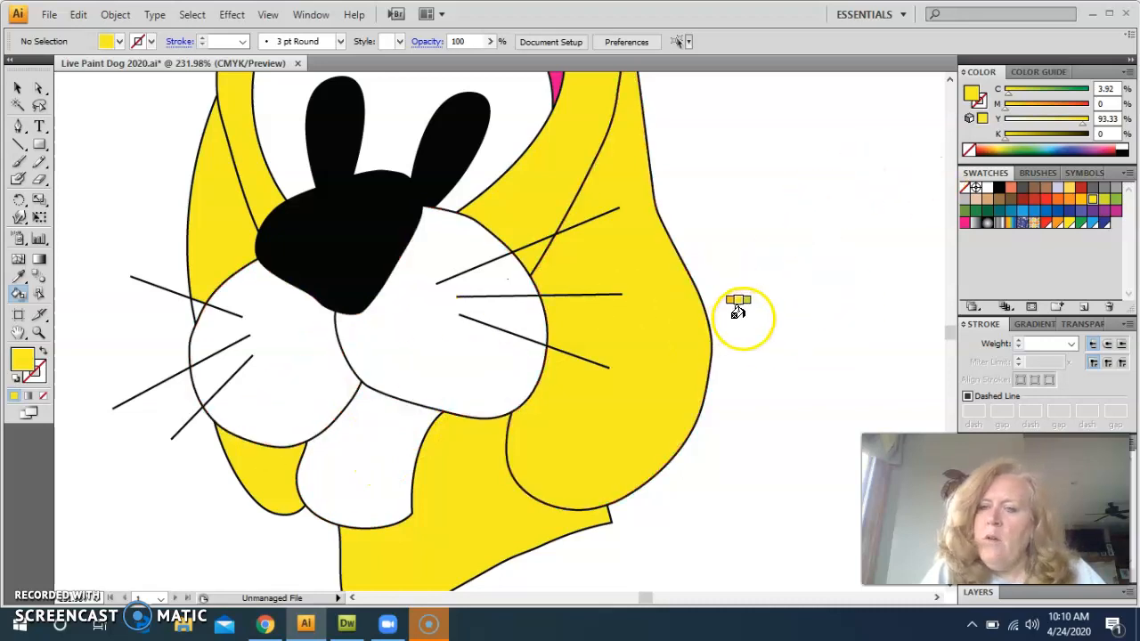
pyautogui.click(1013, 204)
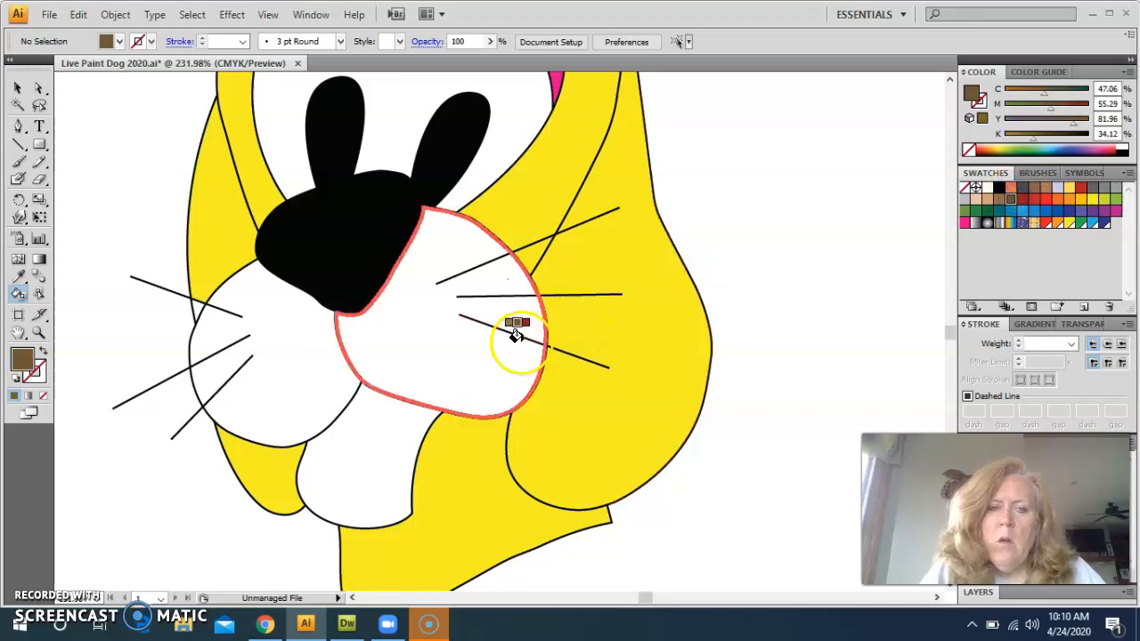
pyautogui.click(422, 343)
pyautogui.click(278, 356)
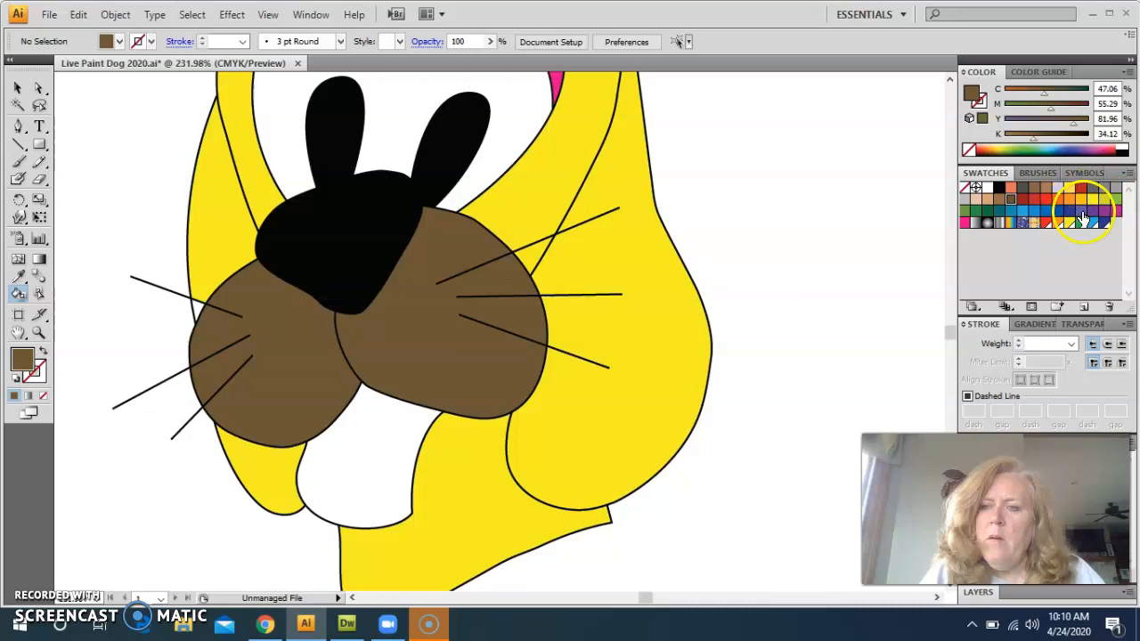
# Fill the dog's tongue with the salmon pink swatch and leave the Live Paint Bucket for the Selection tool
pyautogui.click(1011, 189)
pyautogui.click(391, 465)
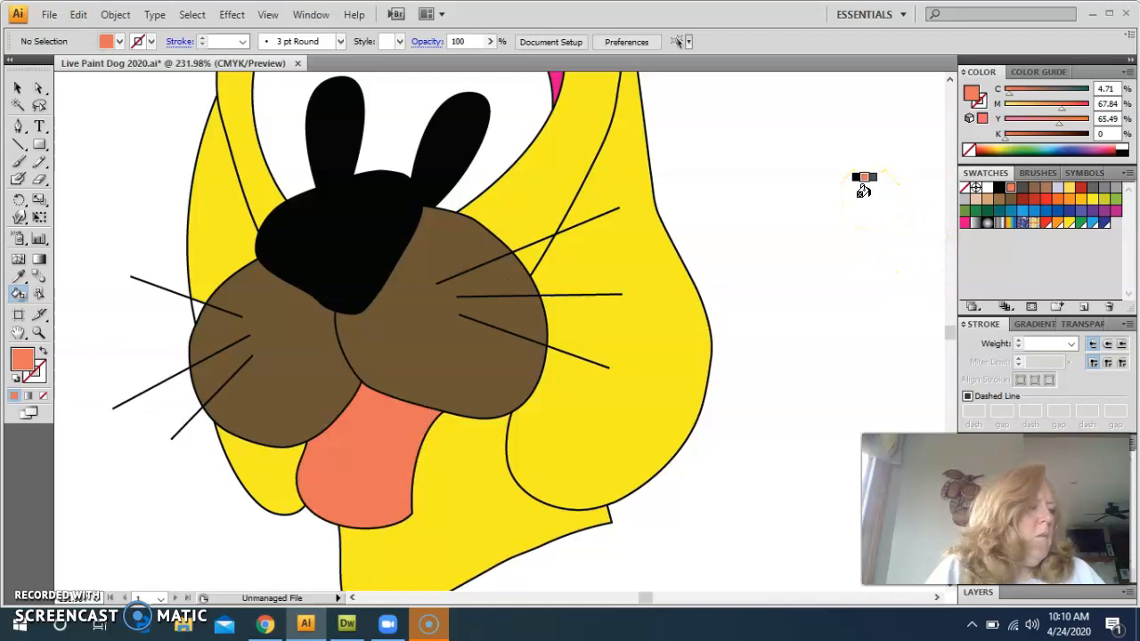
pyautogui.click(17, 87)
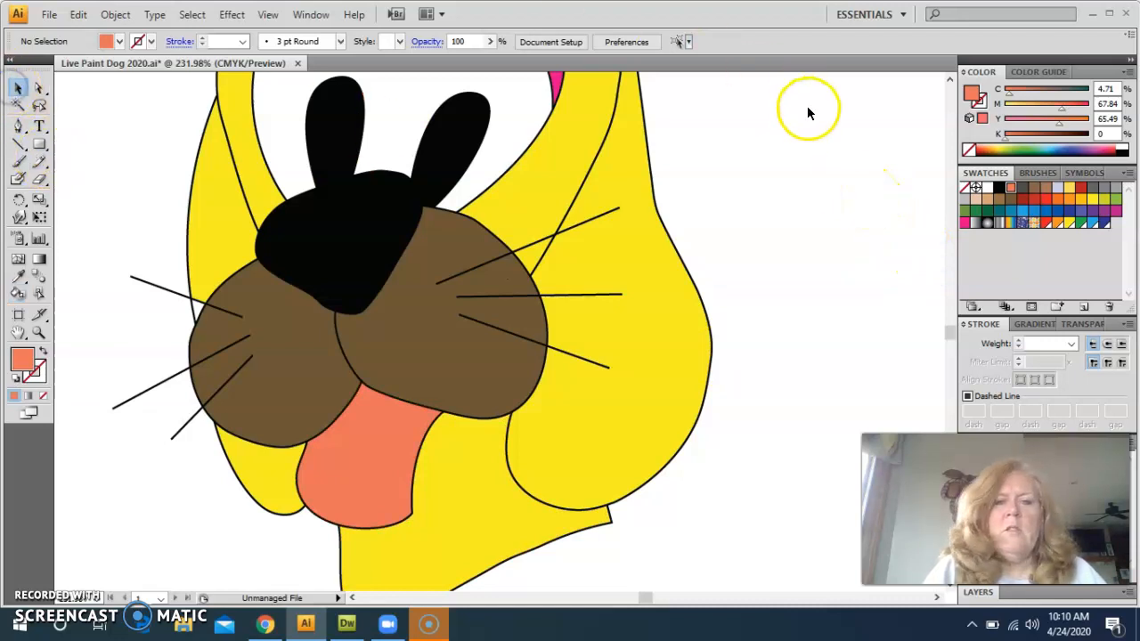
# Fill the small piece on top of the hat with bright red using the Live Paint Bucket
pyautogui.click(268, 14)
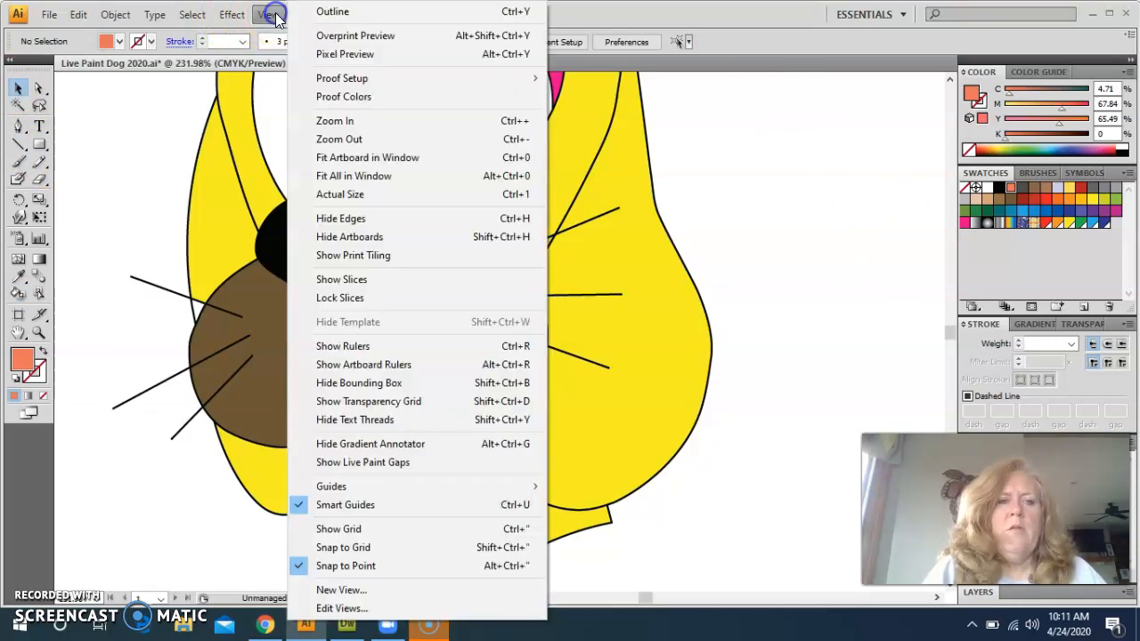
pyautogui.click(338, 175)
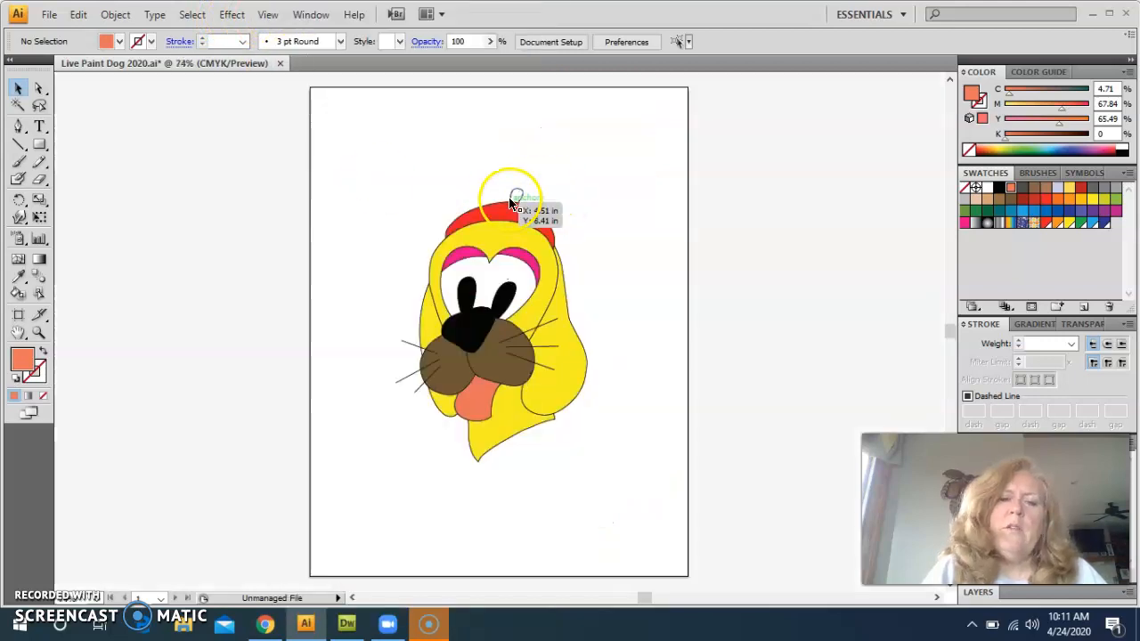
pyautogui.click(21, 293)
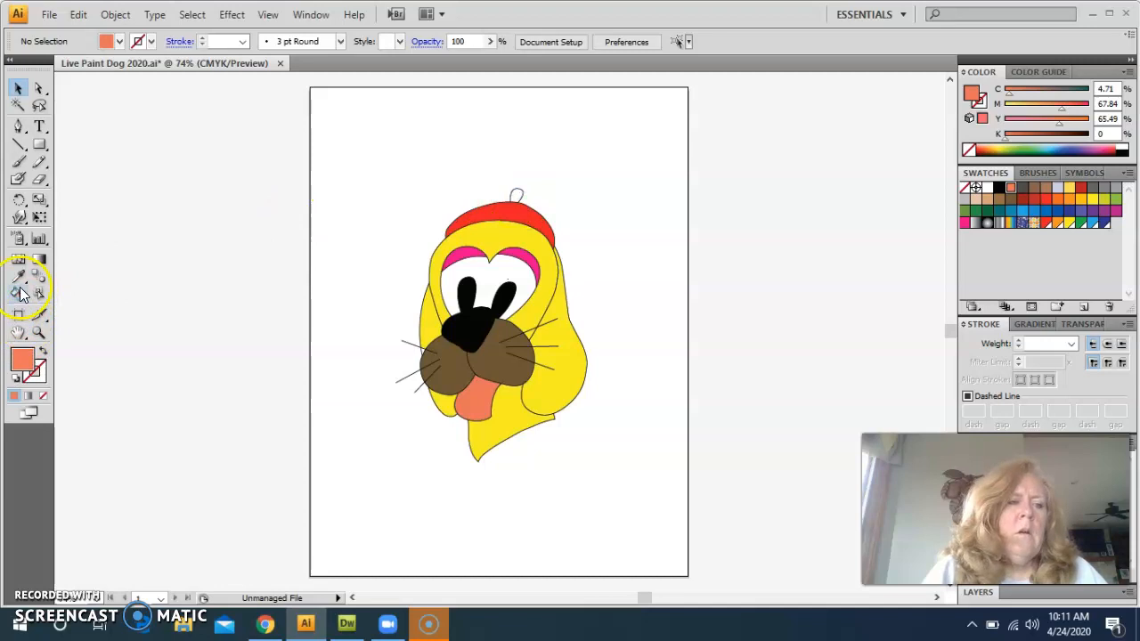
pyautogui.click(1046, 198)
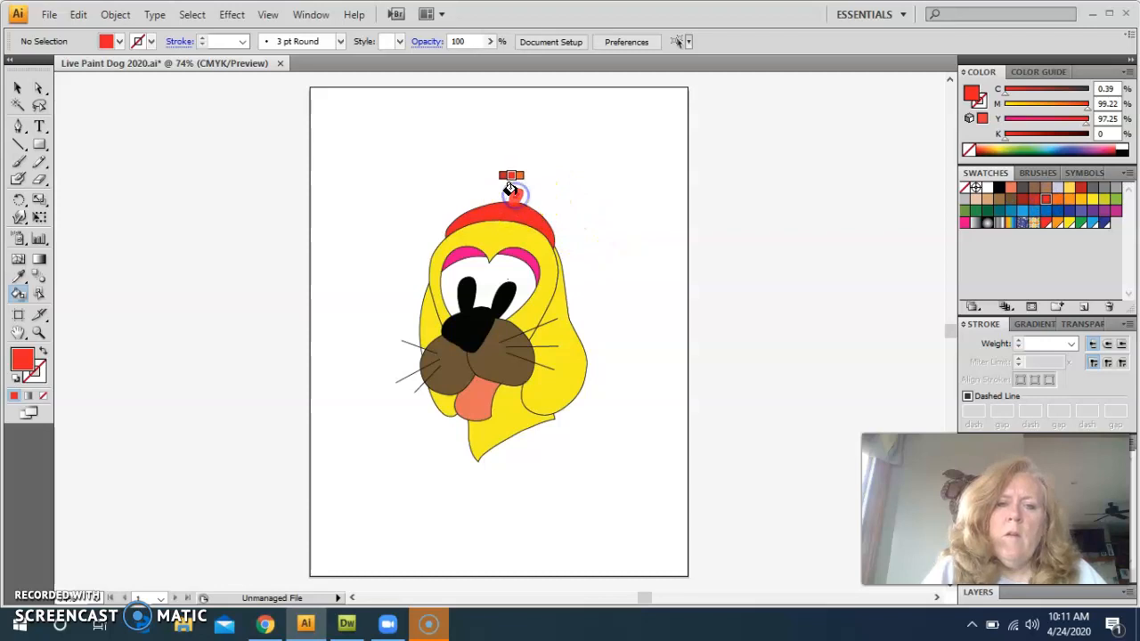
pyautogui.click(17, 88)
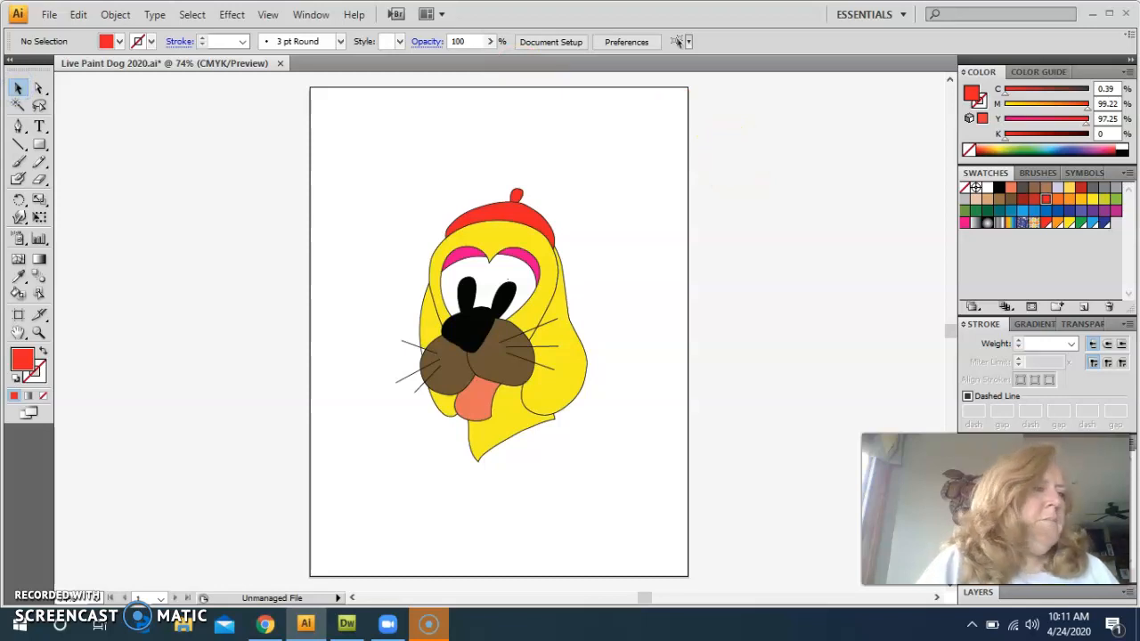
# Save the colored dog drawing under its existing file name
pyautogui.click(48, 15)
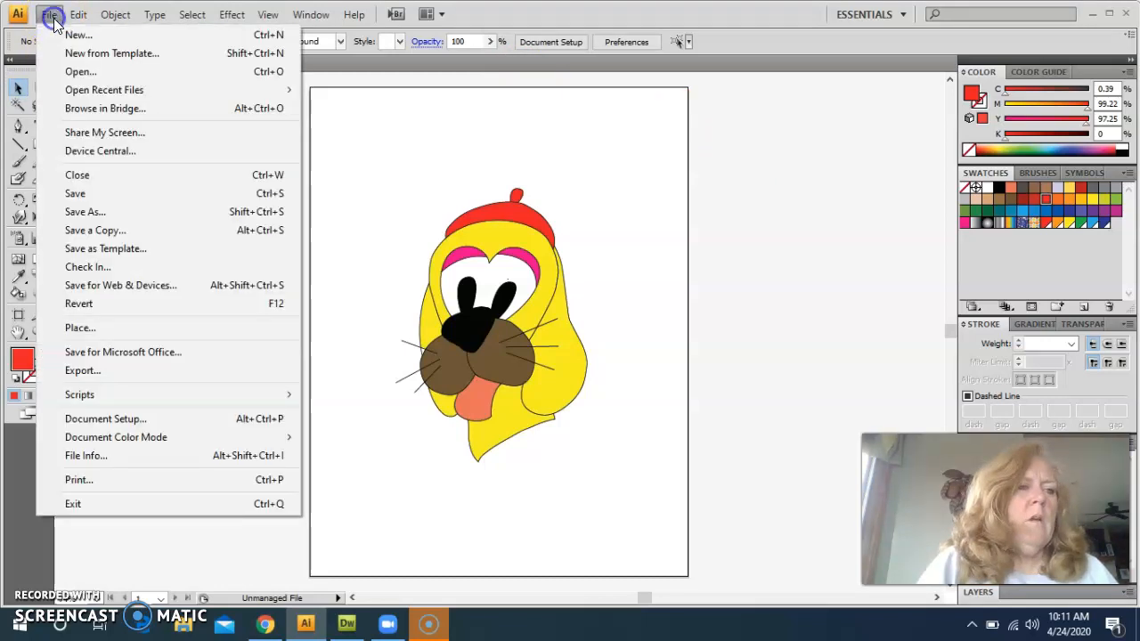
pyautogui.click(77, 195)
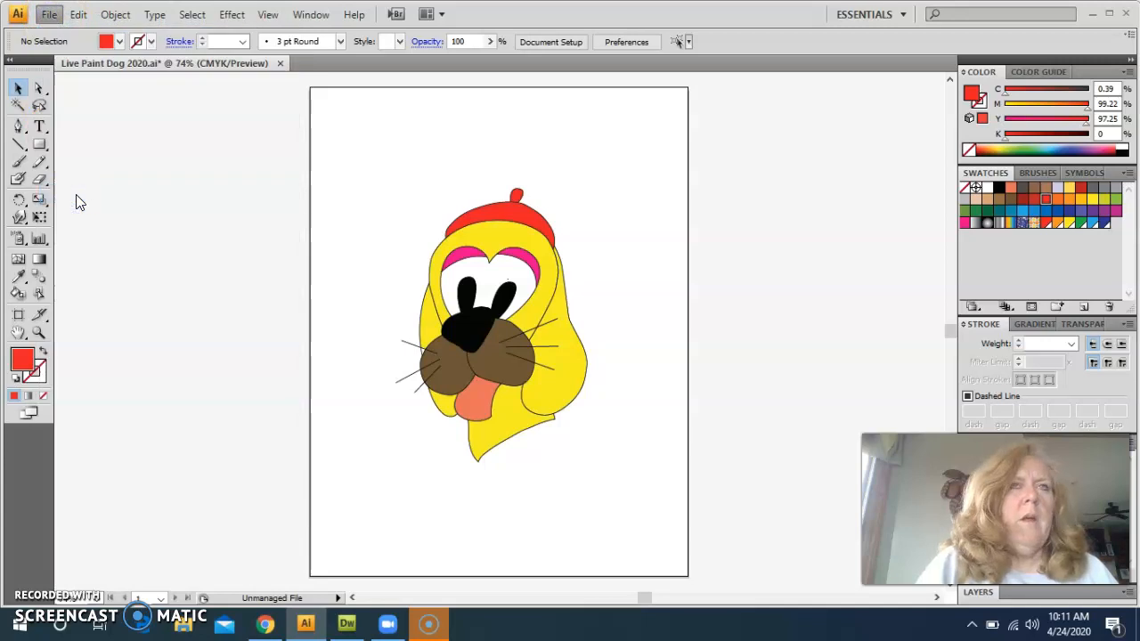
pyautogui.click(782, 183)
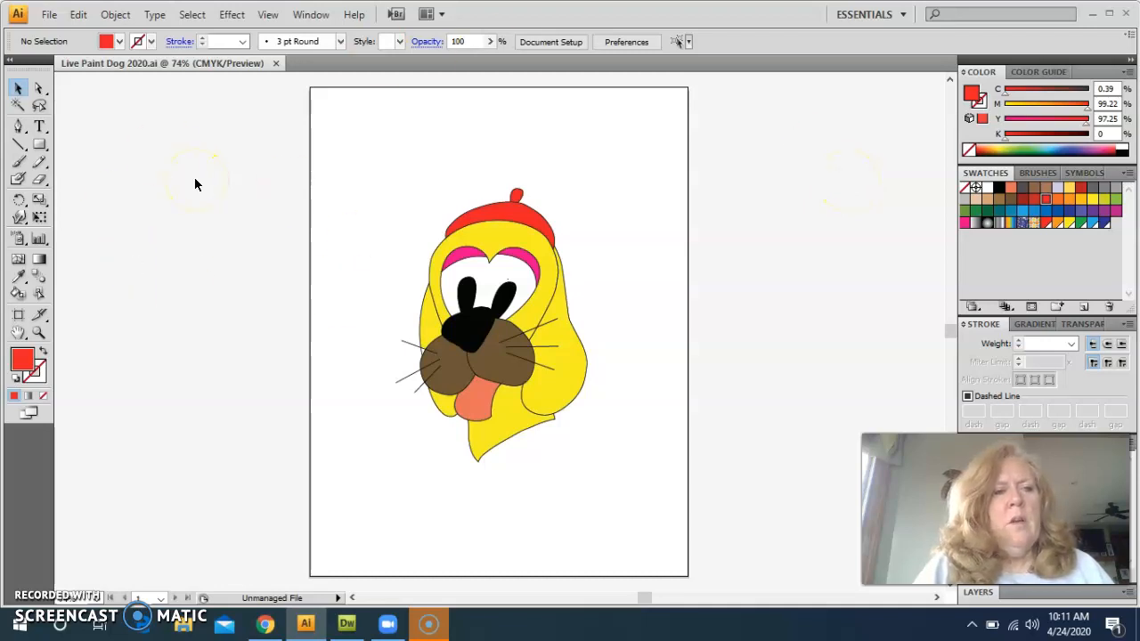
pyautogui.click(49, 14)
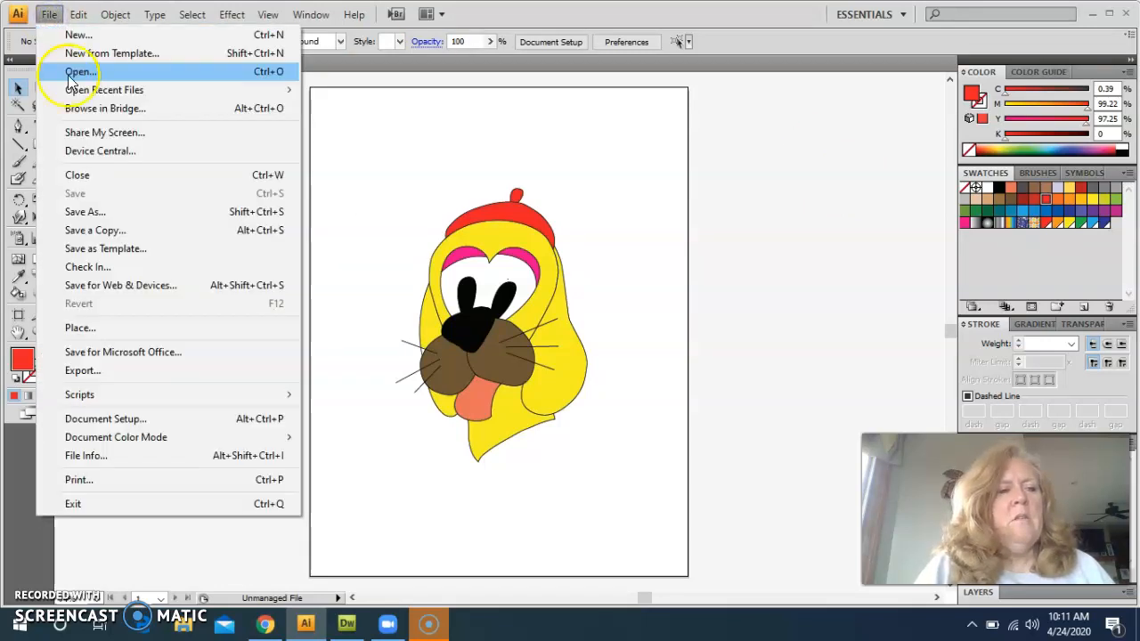
pyautogui.click(99, 209)
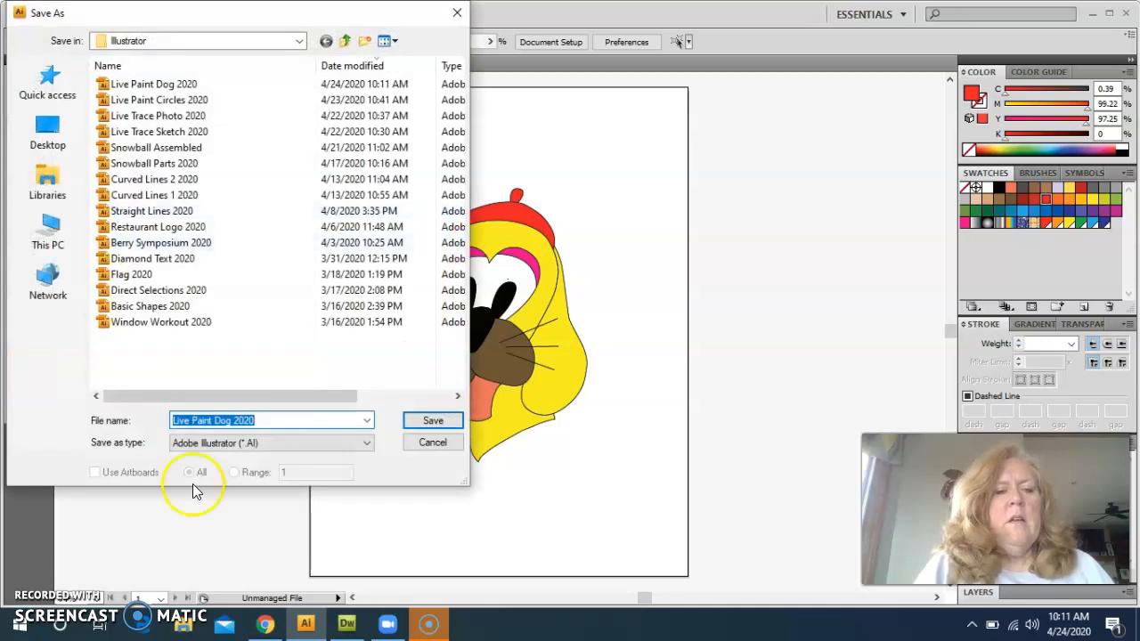
pyautogui.click(349, 444)
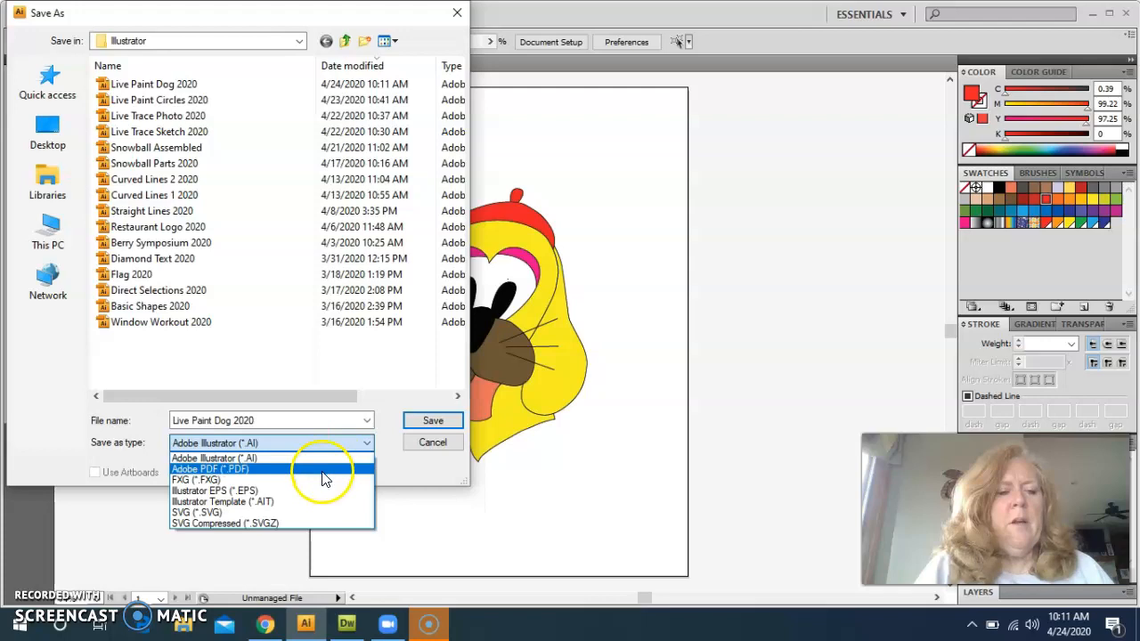
pyautogui.click(433, 444)
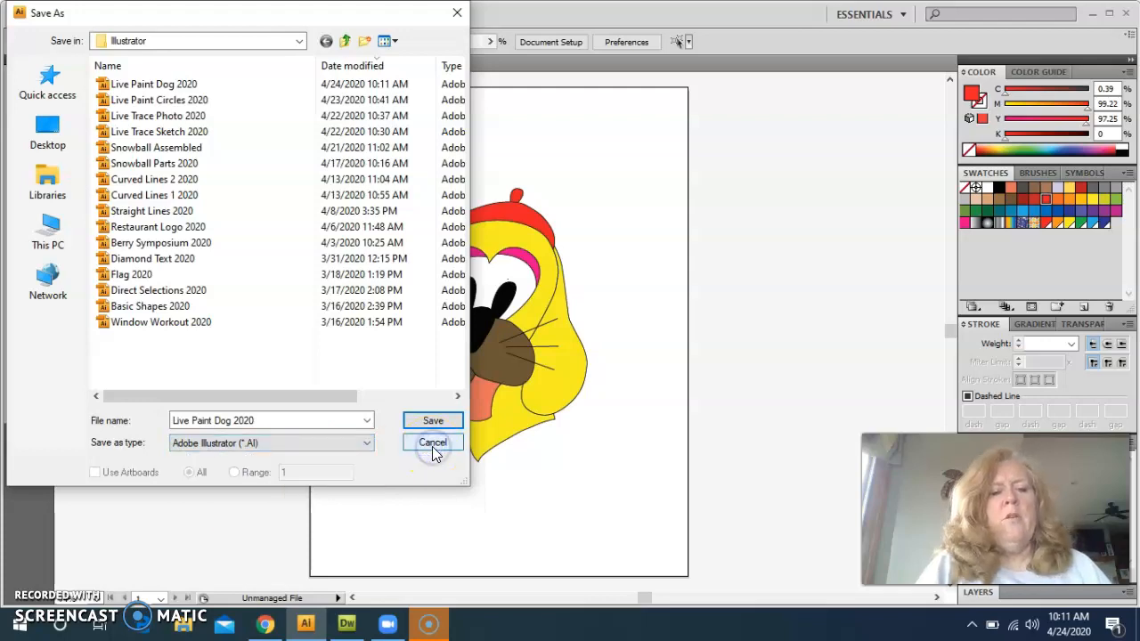
pyautogui.click(433, 445)
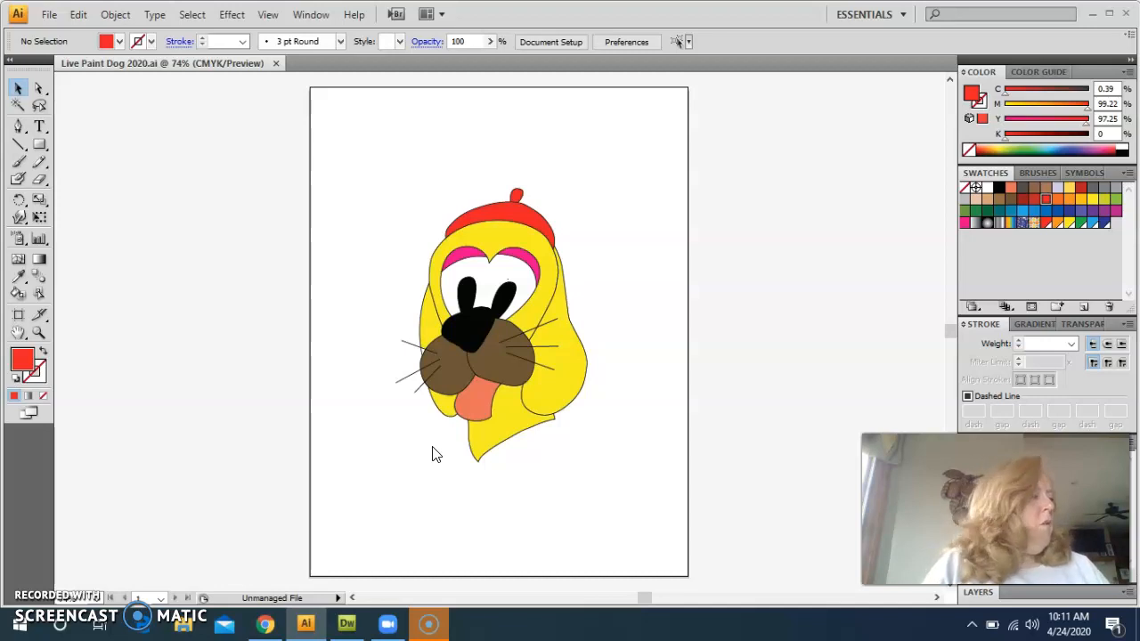
# Close the dog document and open AI 3-9 from the chapter_3 folder inside Illustrator Data Files
pyautogui.click(275, 65)
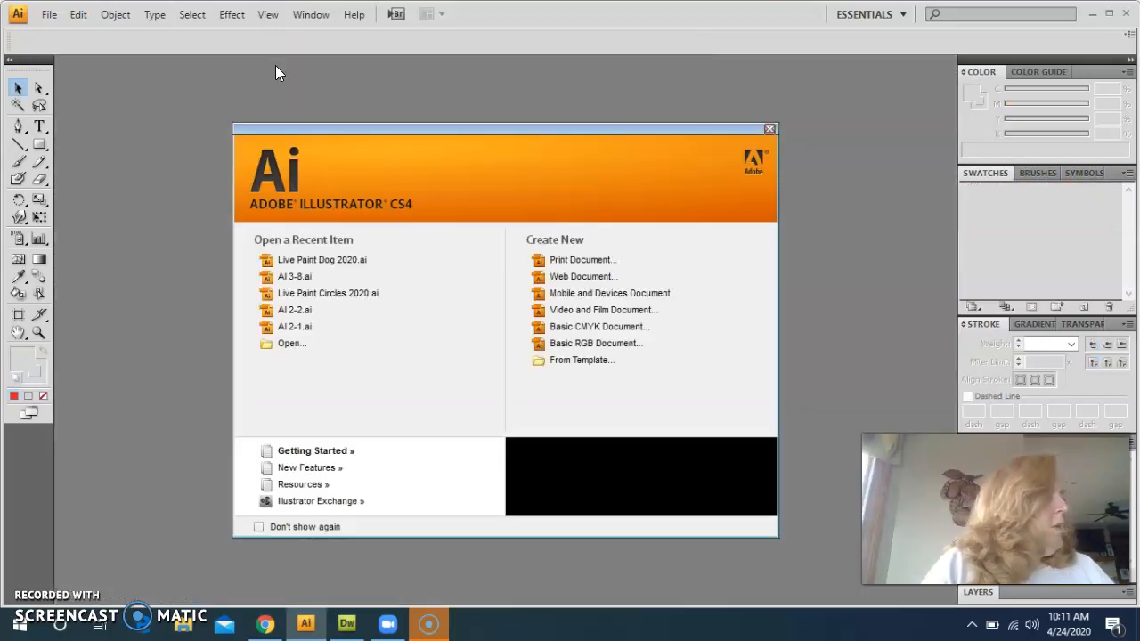
pyautogui.click(49, 14)
pyautogui.click(71, 70)
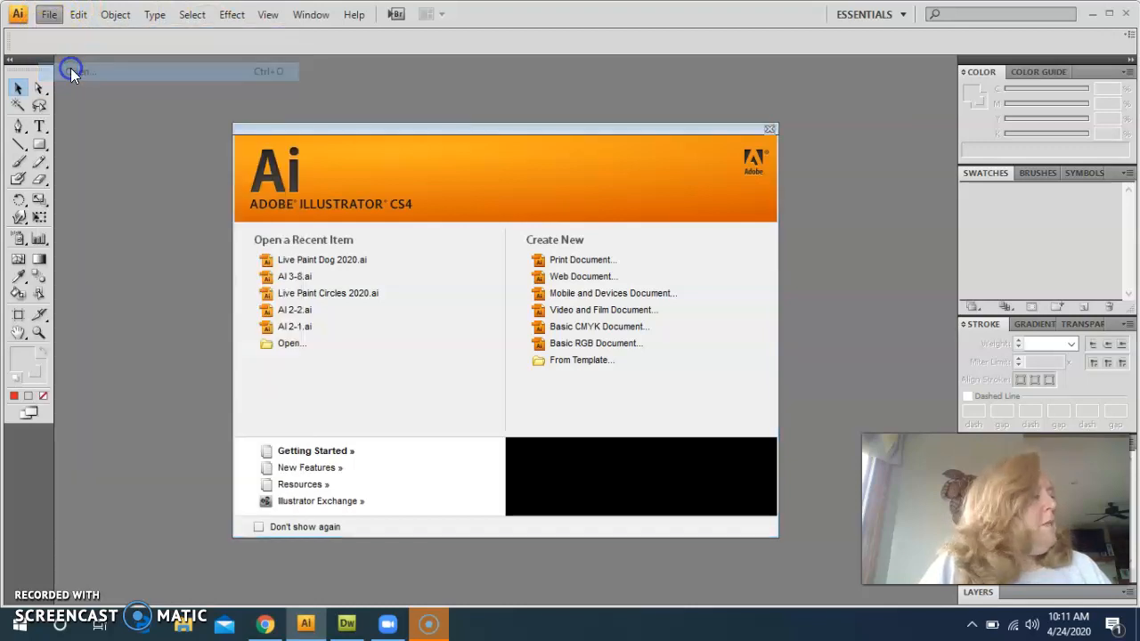
pyautogui.click(244, 41)
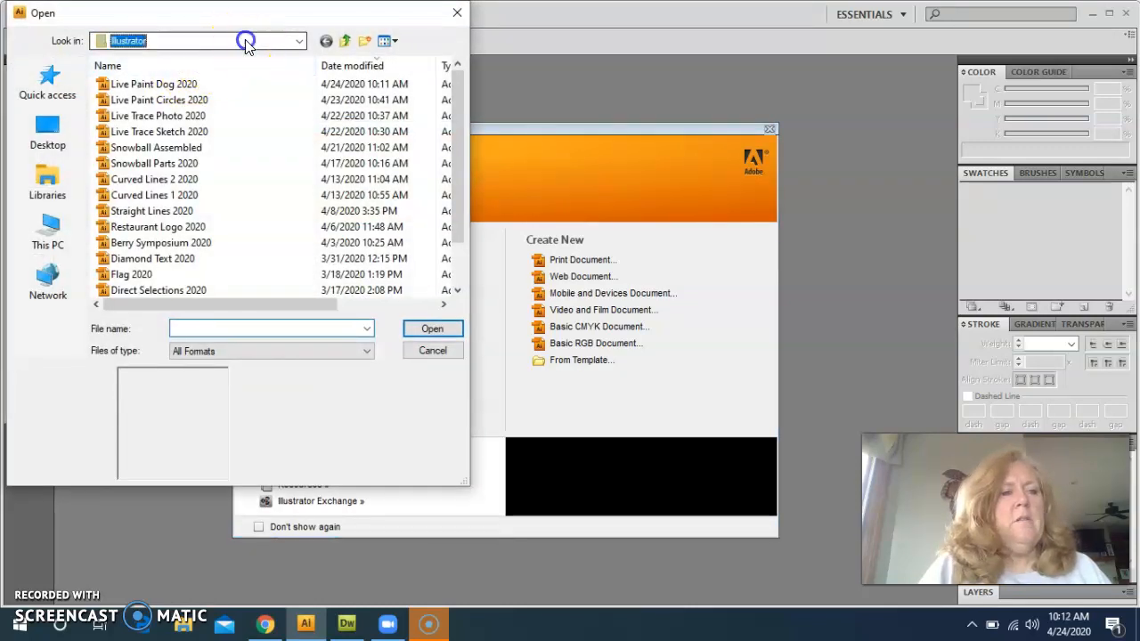
pyautogui.click(148, 151)
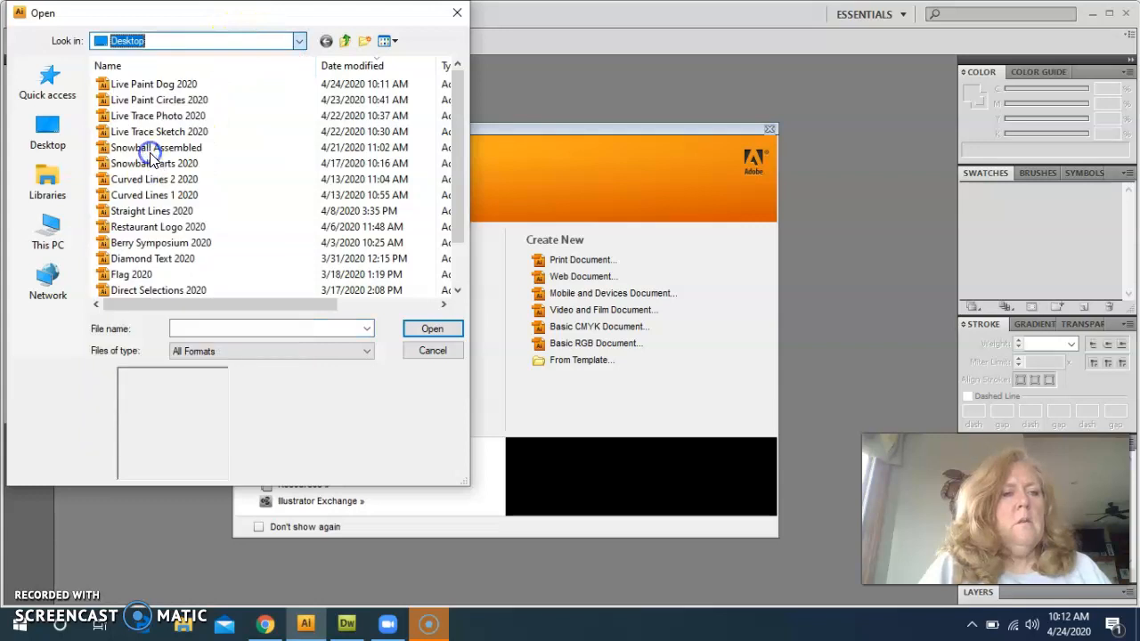
pyautogui.doubleClick(148, 117)
pyautogui.doubleClick(147, 101)
pyautogui.click(138, 86)
pyautogui.doubleClick(138, 86)
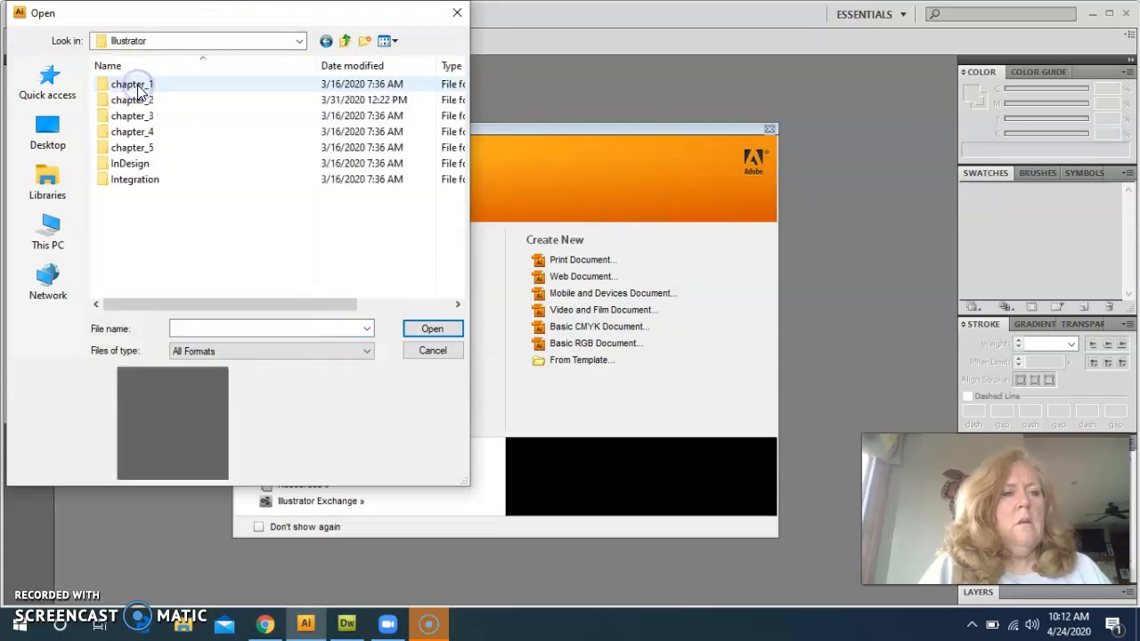
pyautogui.doubleClick(141, 115)
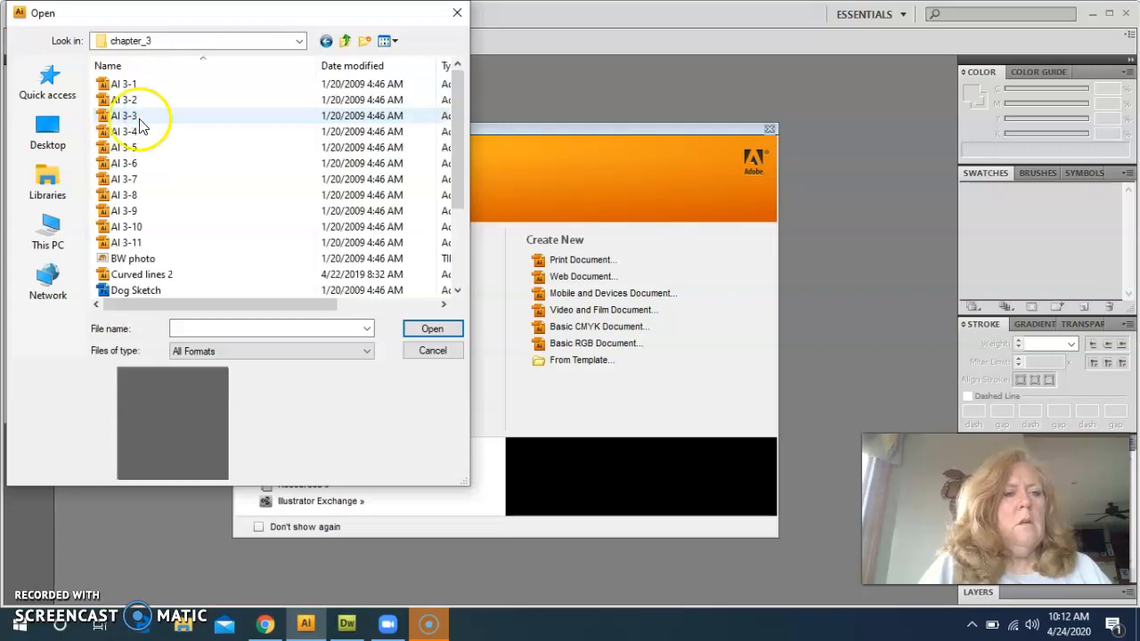
pyautogui.doubleClick(142, 213)
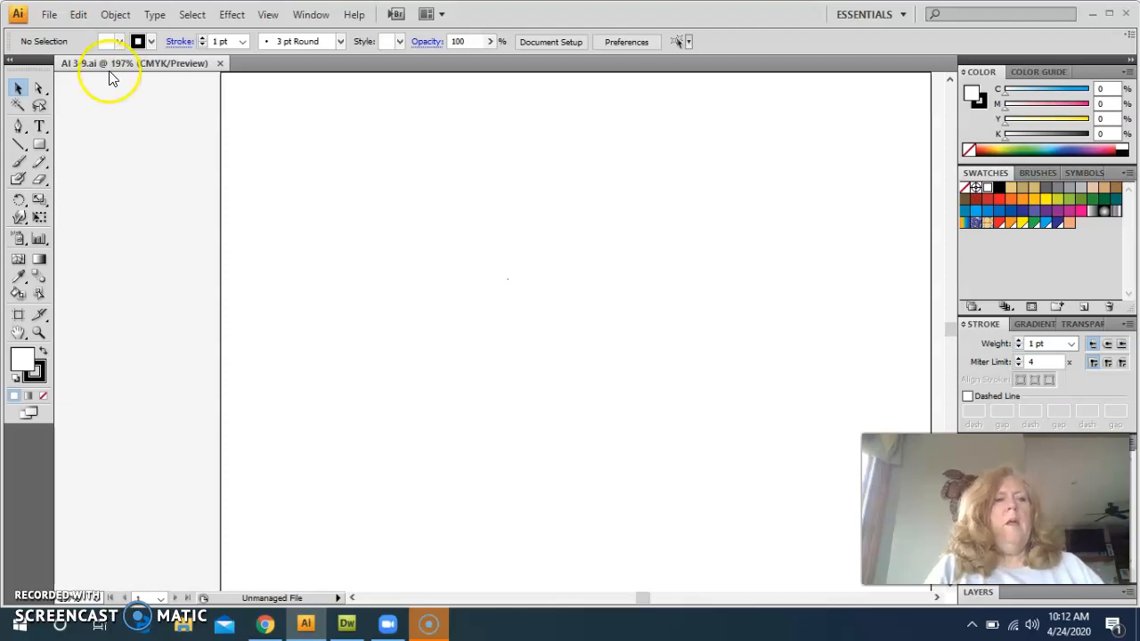
# Save a copy of AI 3-9 as Mighty Montag 2020 in Adobe Illustrator format, in the Illustrator folder under Desktop Publishing
pyautogui.click(49, 16)
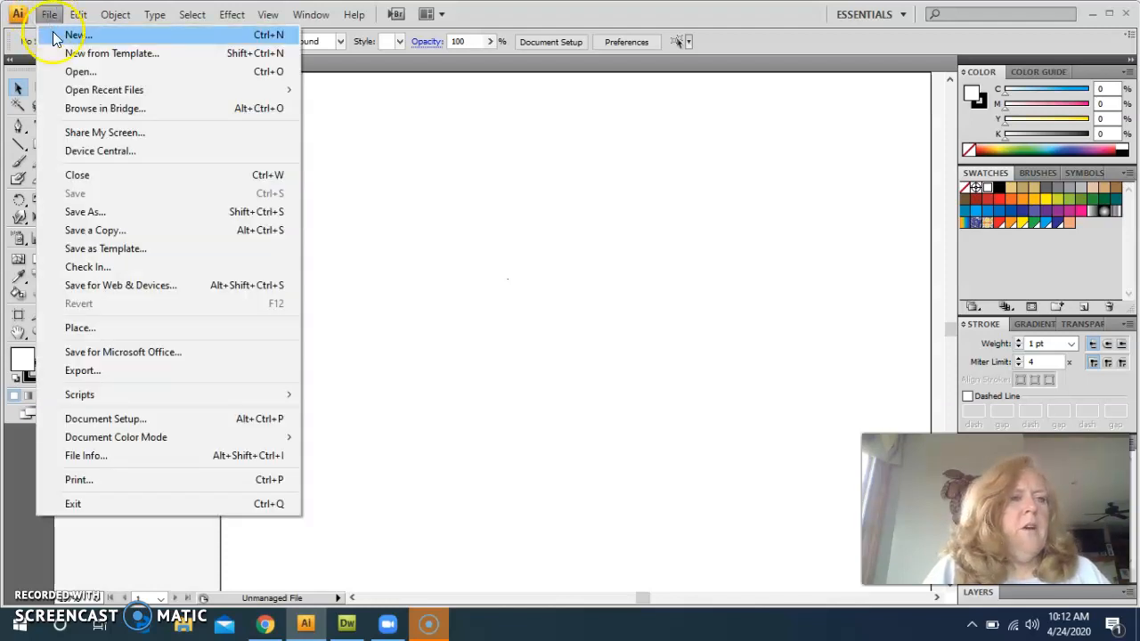
pyautogui.click(101, 214)
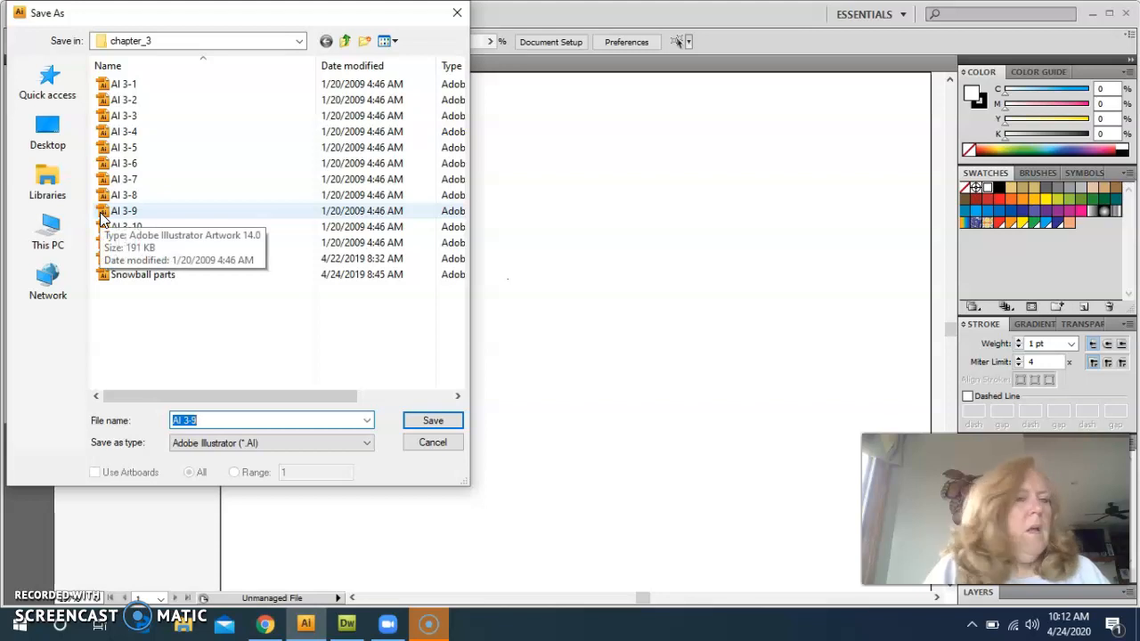
pyautogui.click(261, 37)
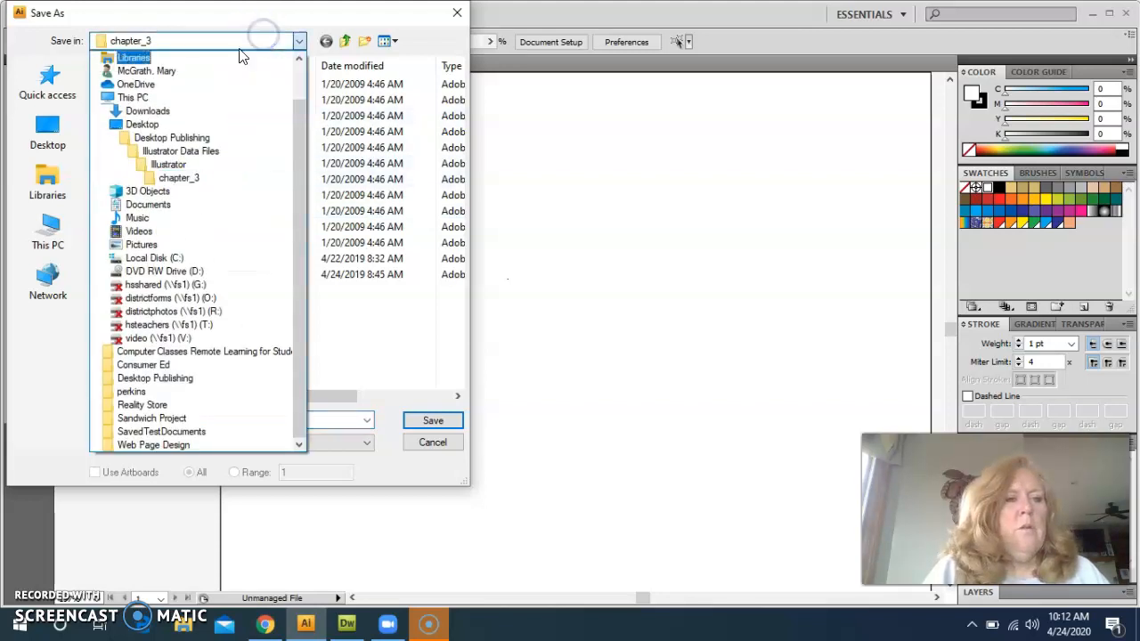
pyautogui.click(179, 151)
pyautogui.click(183, 40)
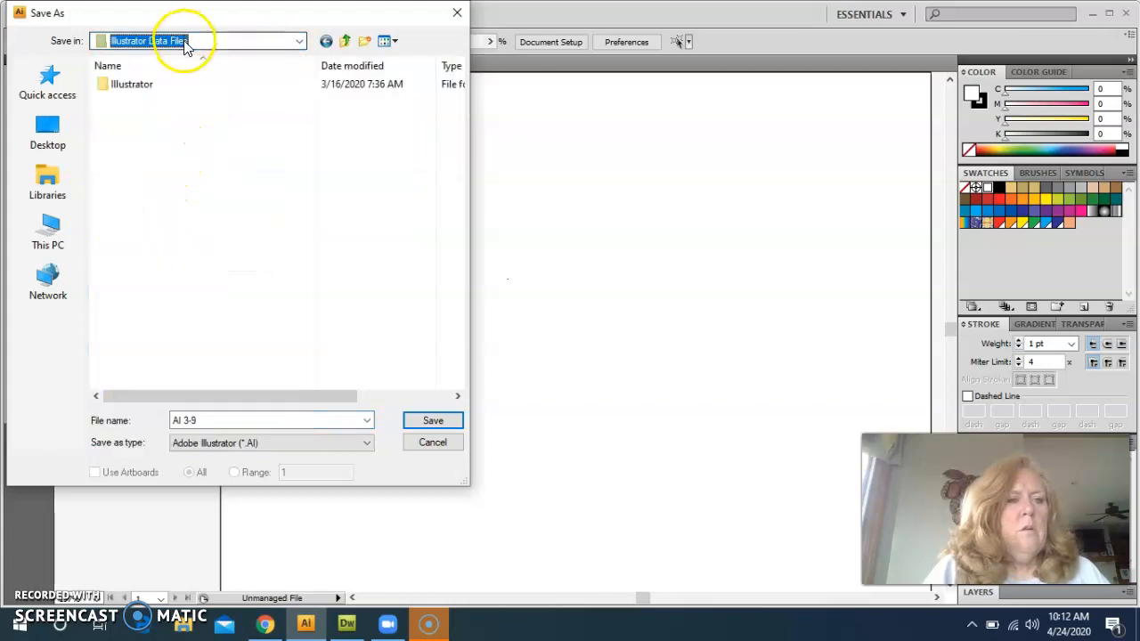
pyautogui.click(180, 138)
pyautogui.doubleClick(120, 84)
pyautogui.doubleClick(236, 419)
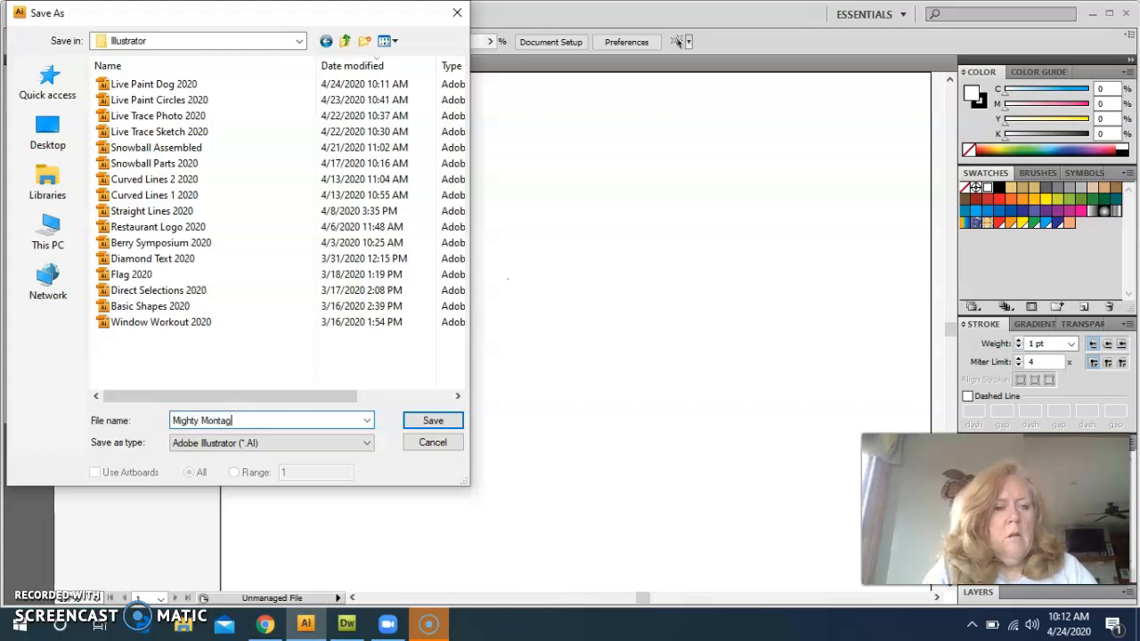
pyautogui.write('Mighty Montag 2020')
pyautogui.press('Return')
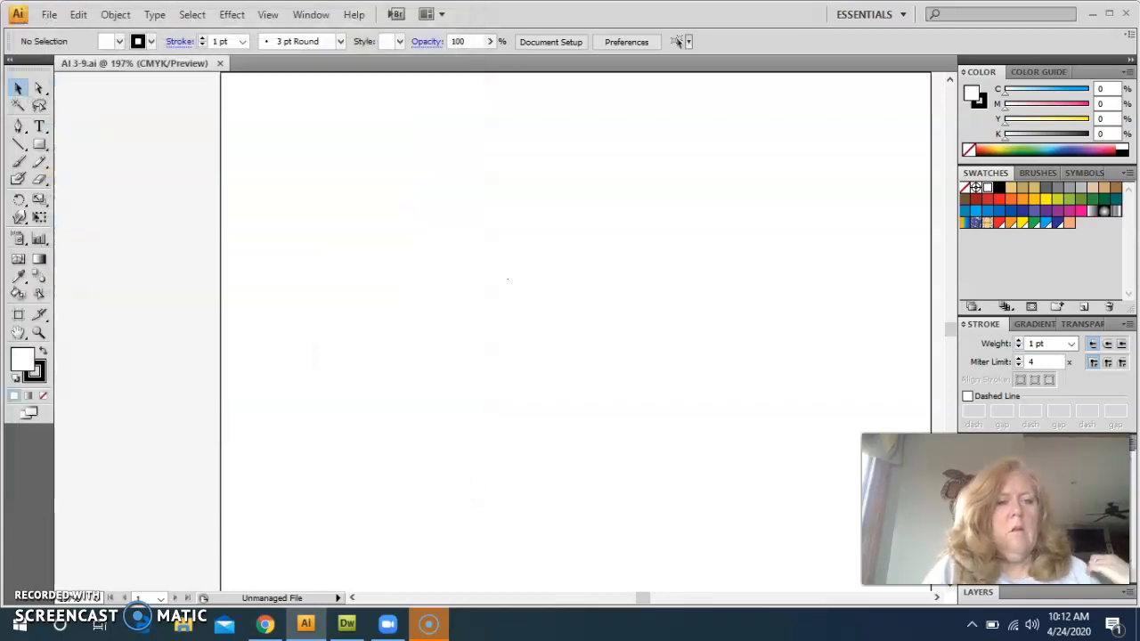
pyautogui.click(721, 107)
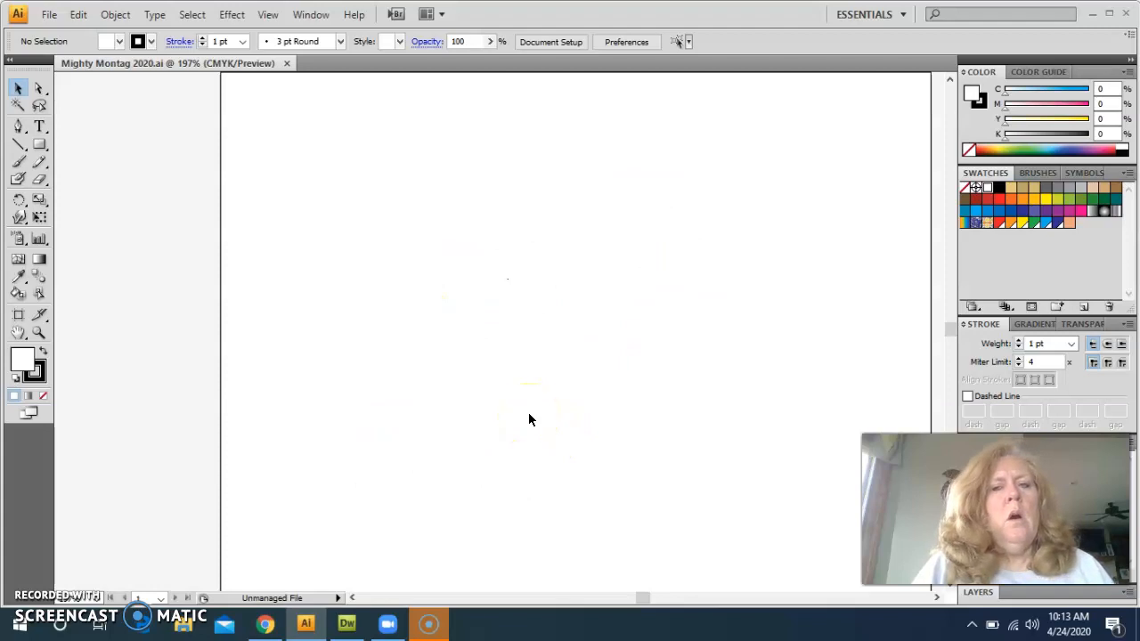
# Place the Montag Sketch file from the chapter_3 folder inside Illustrator Data Files into the document
pyautogui.click(49, 15)
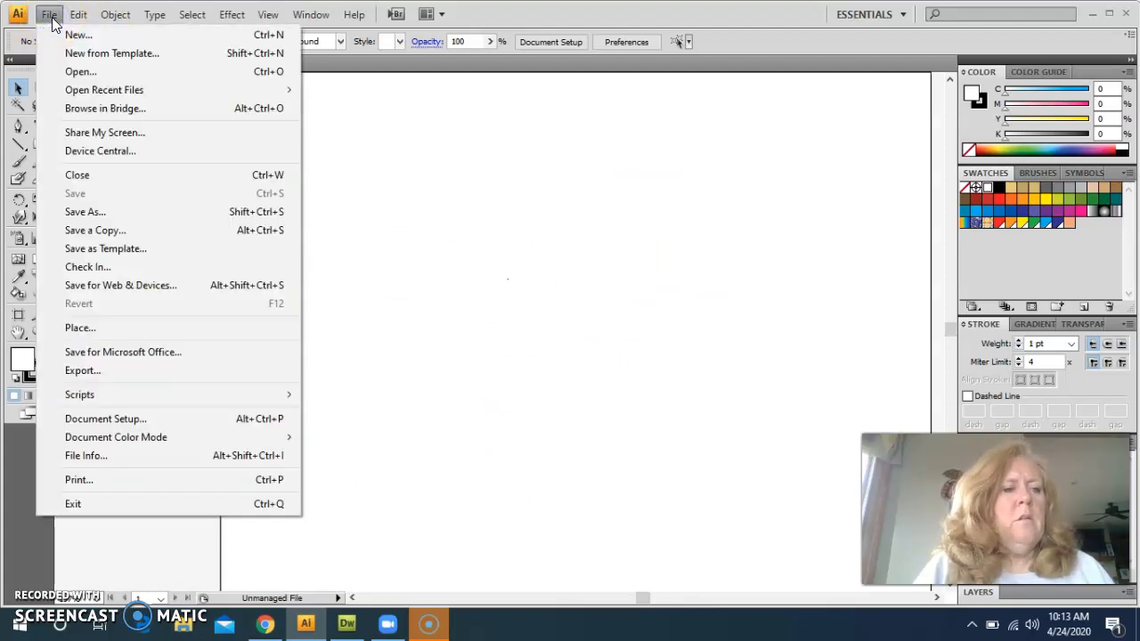
pyautogui.click(82, 330)
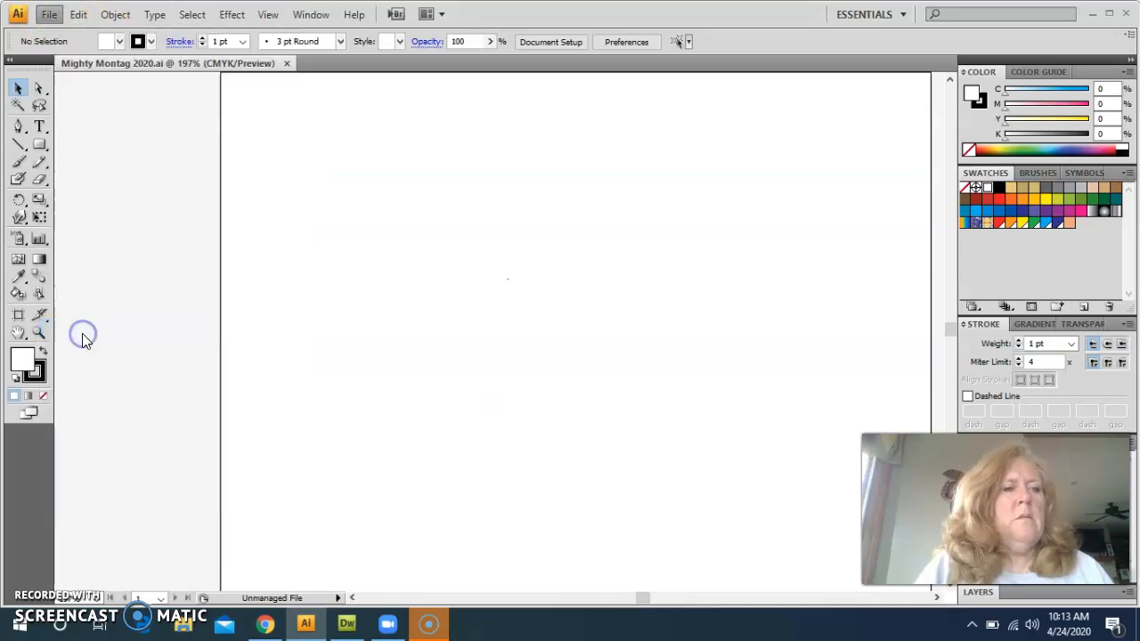
pyautogui.click(297, 41)
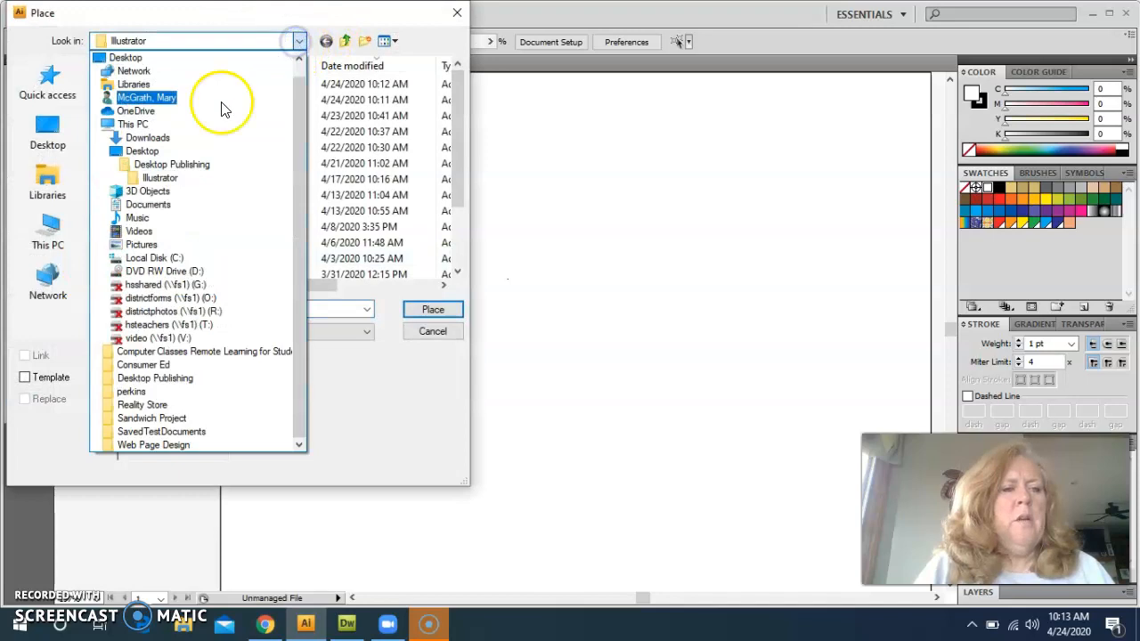
pyautogui.click(173, 163)
pyautogui.doubleClick(176, 105)
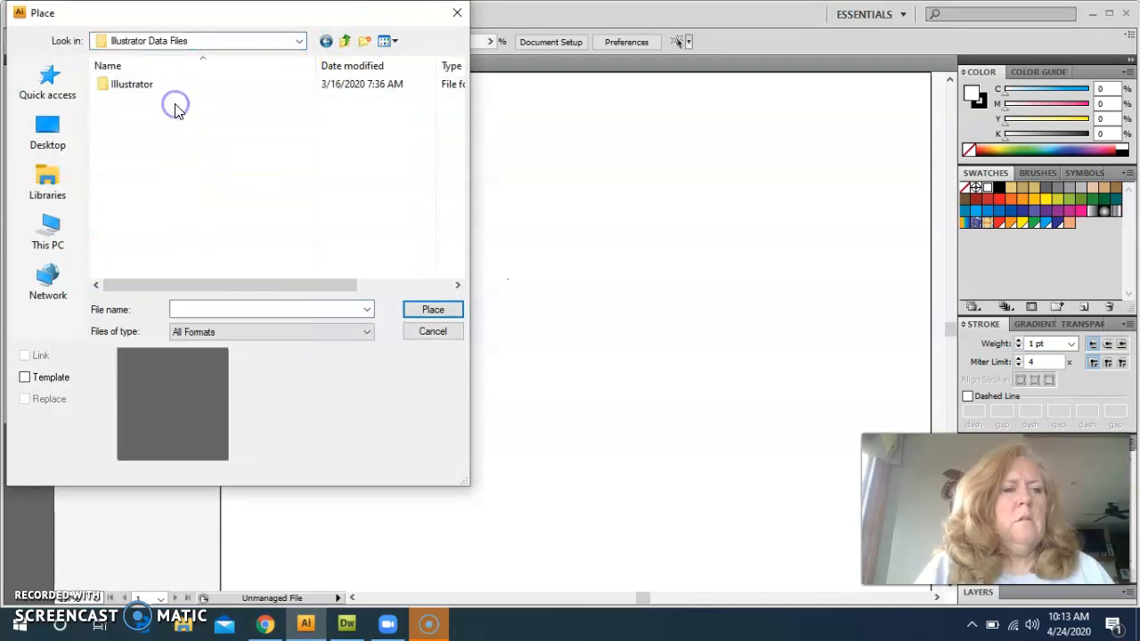
pyautogui.doubleClick(150, 87)
pyautogui.doubleClick(147, 115)
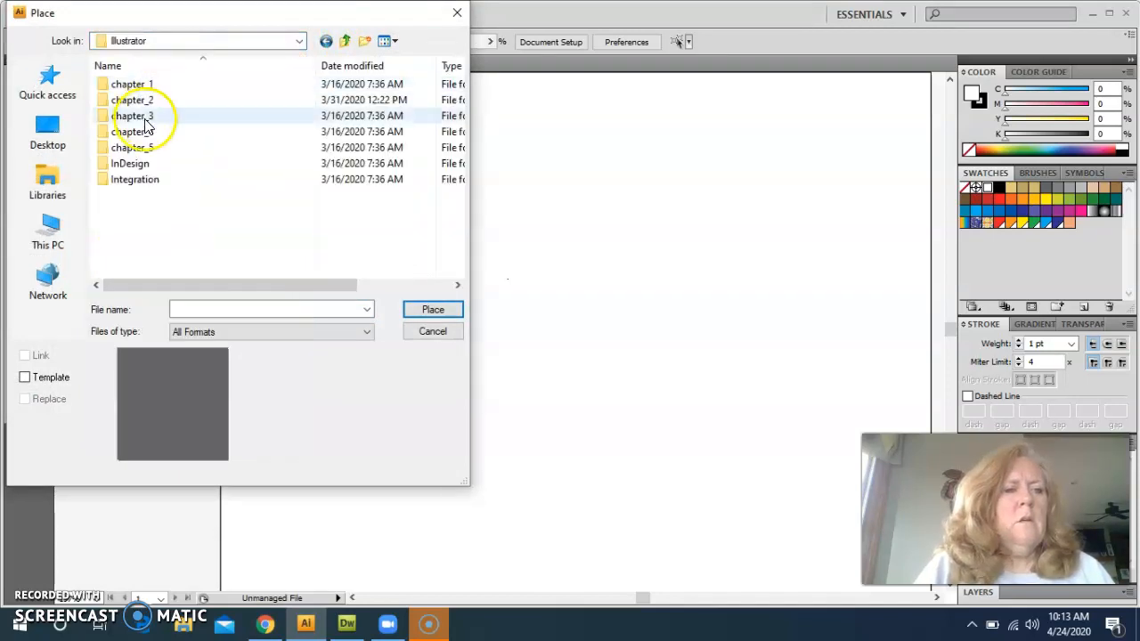
pyautogui.moveTo(458, 166); pyautogui.dragTo(461, 273)
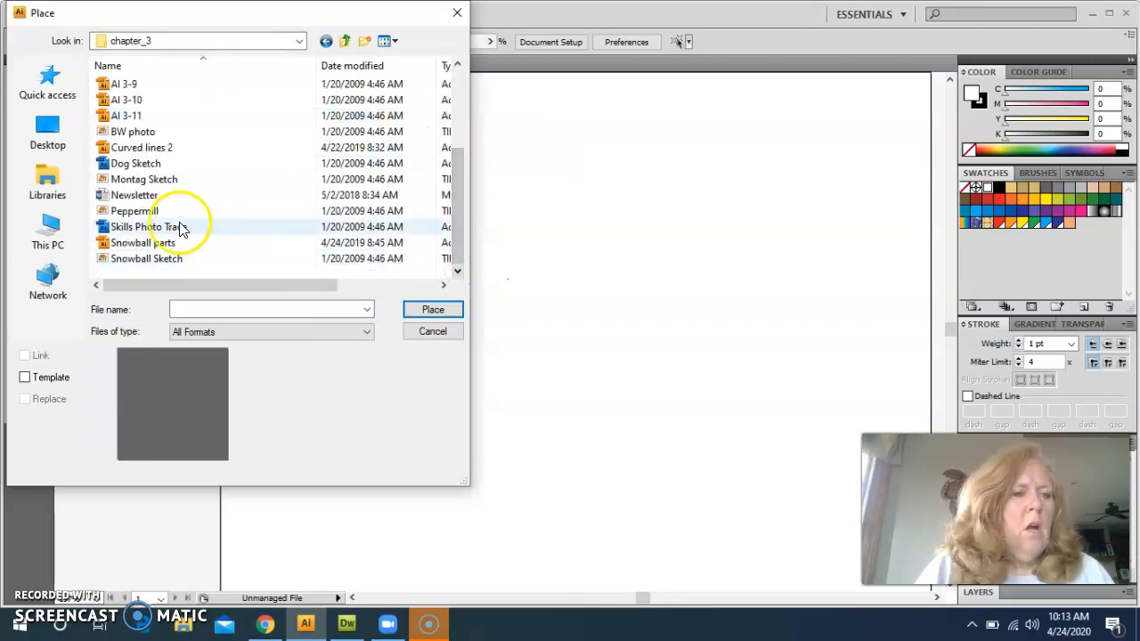
pyautogui.click(155, 183)
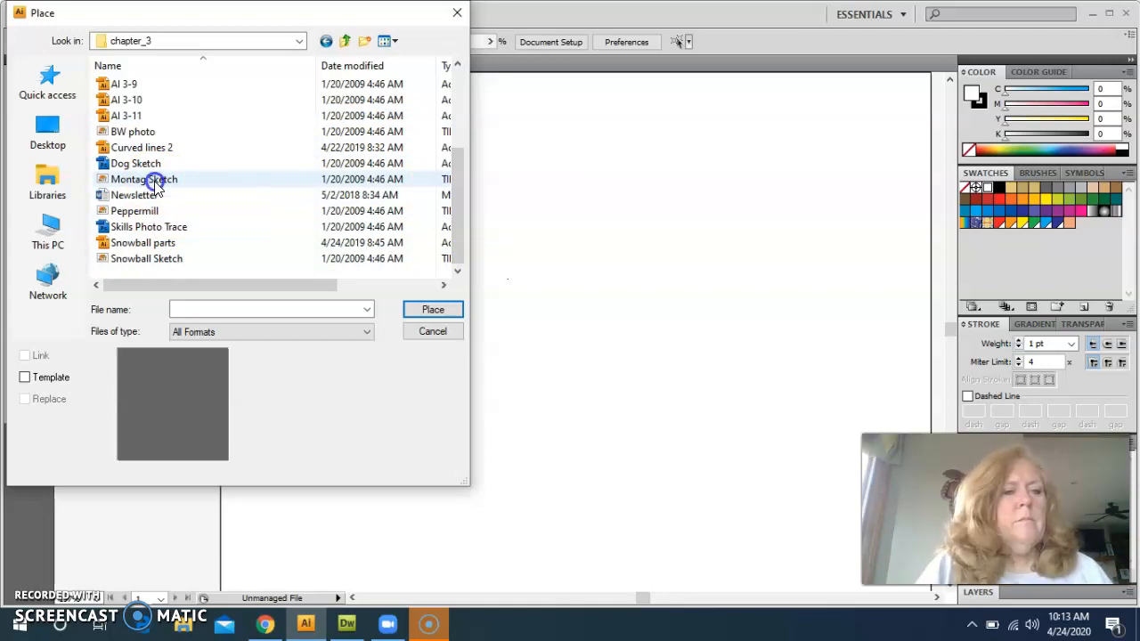
pyautogui.click(453, 309)
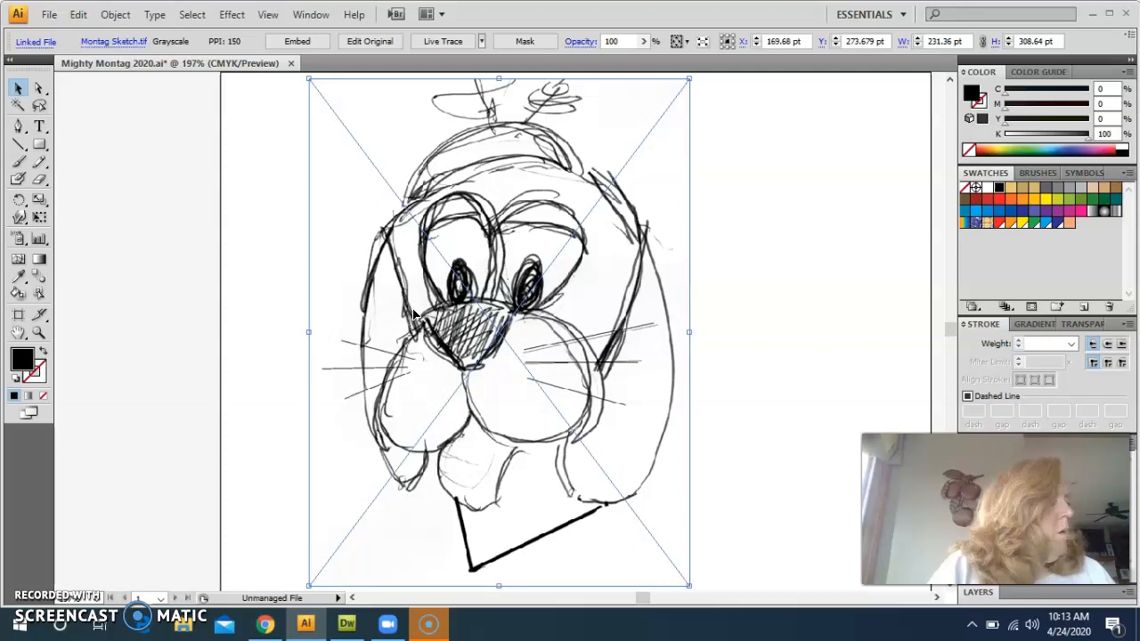
# Fit the artboard in the window, center the placed Montag sketch on it and lock the sketch
pyautogui.click(265, 15)
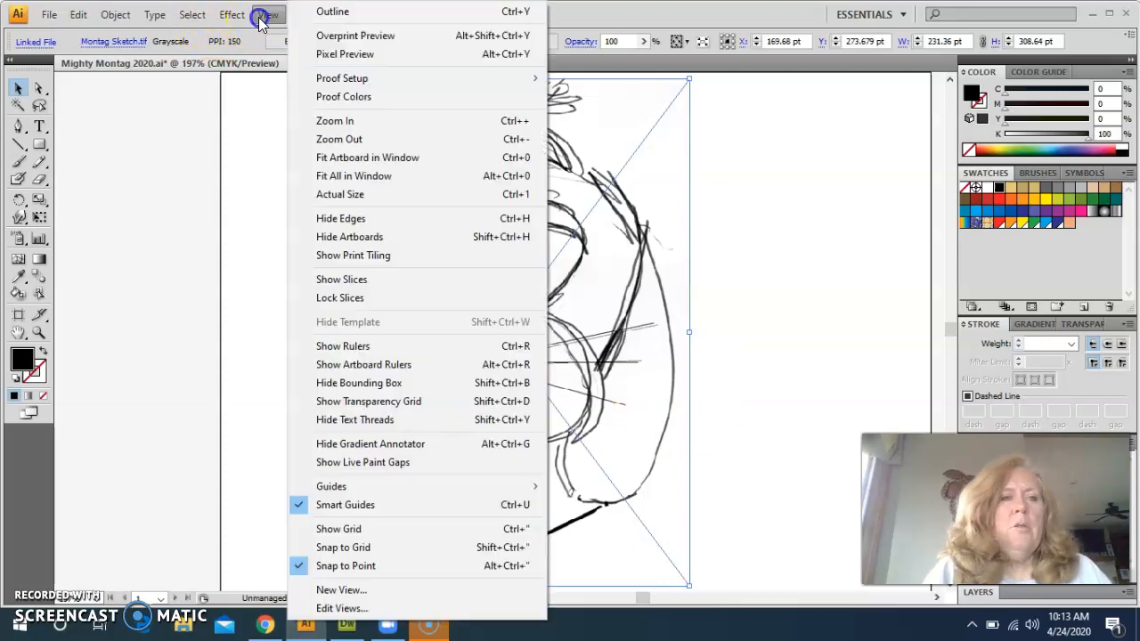
pyautogui.click(345, 161)
pyautogui.moveTo(468, 220)
pyautogui.mouseDown()
pyautogui.moveTo(515, 282)
pyautogui.moveTo(515, 267)
pyautogui.moveTo(496, 291)
pyautogui.mouseUp()
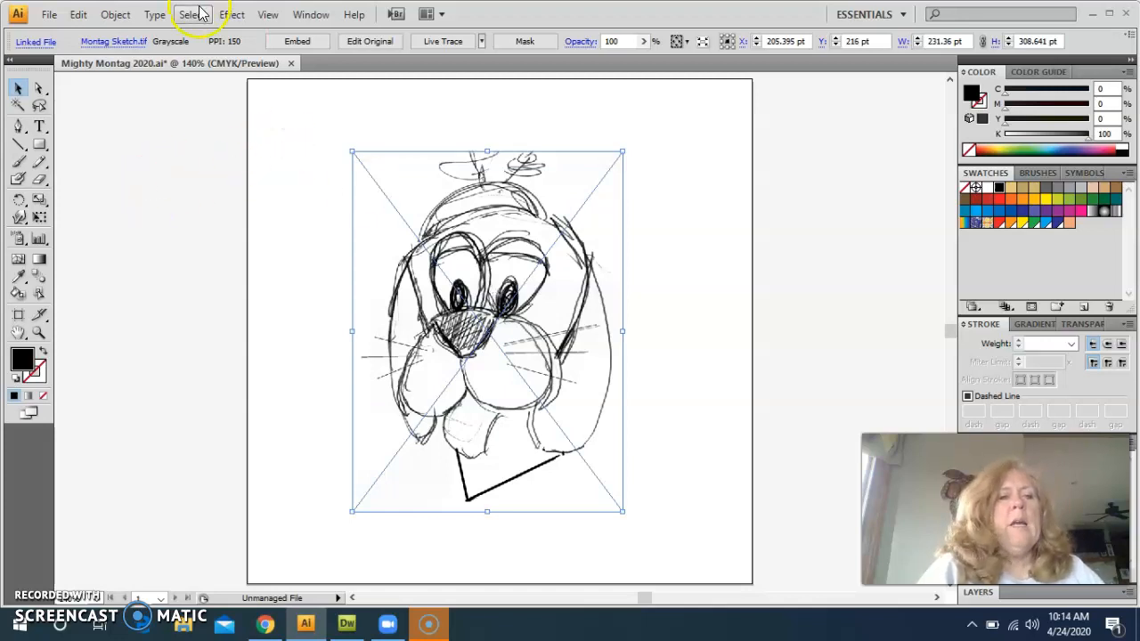
pyautogui.click(114, 15)
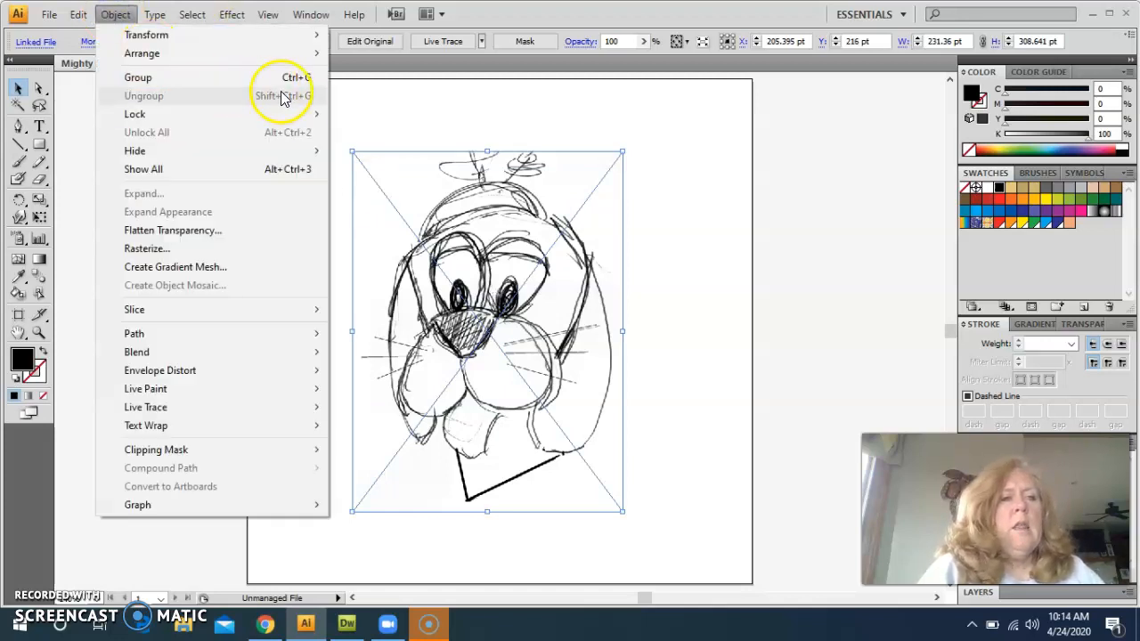
pyautogui.moveTo(292, 114)
pyautogui.click(373, 116)
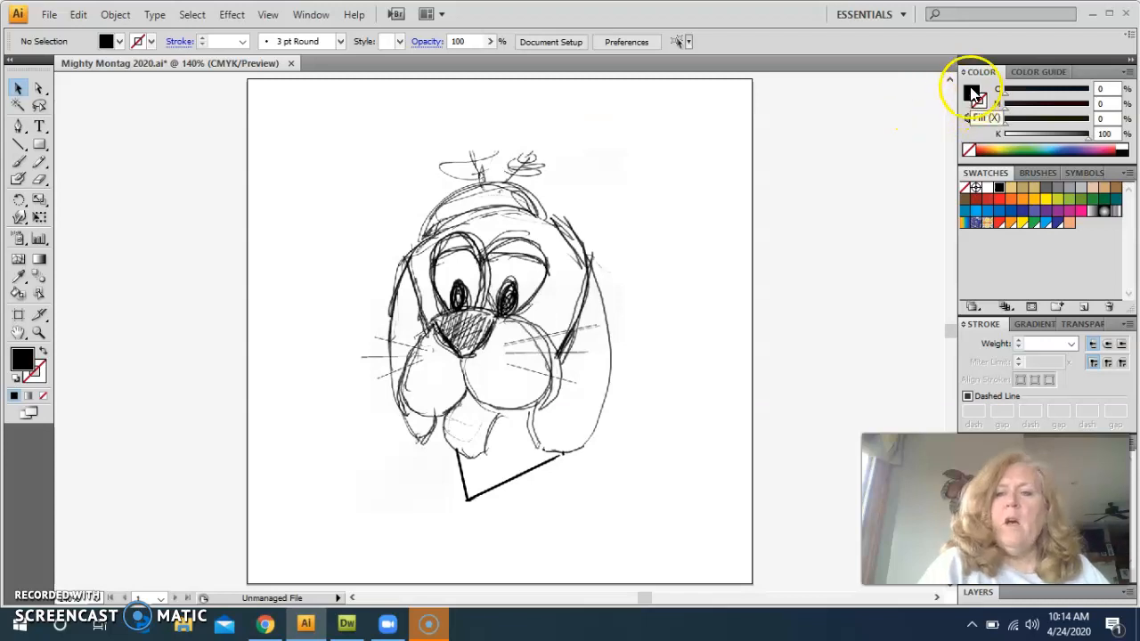
# Set the fill color to none and the stroke color to black
pyautogui.click(968, 151)
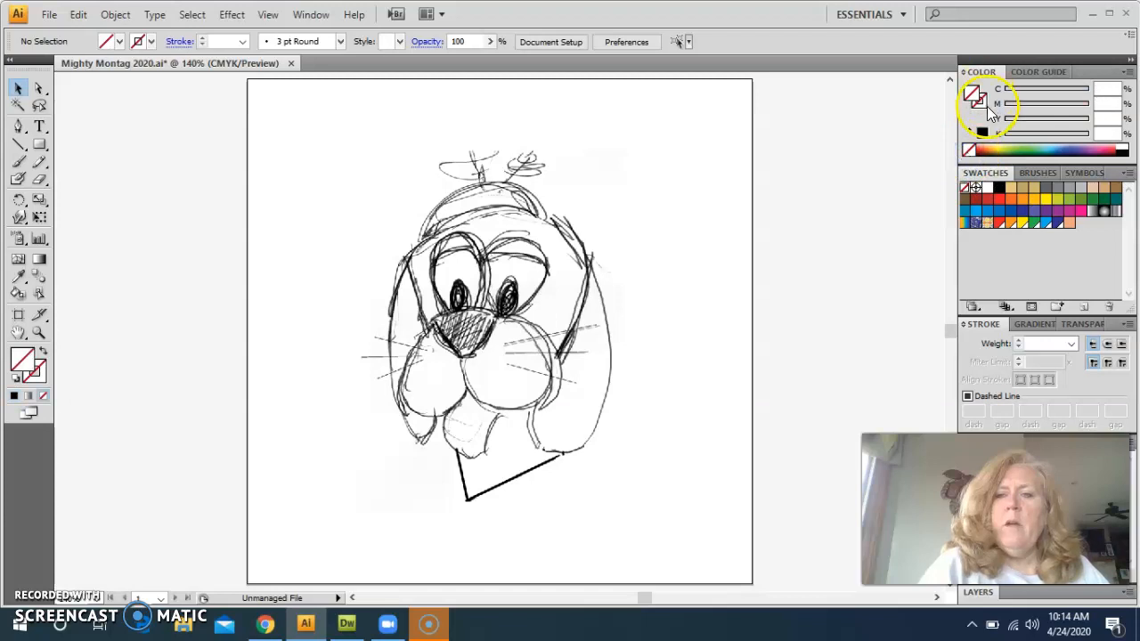
pyautogui.click(980, 105)
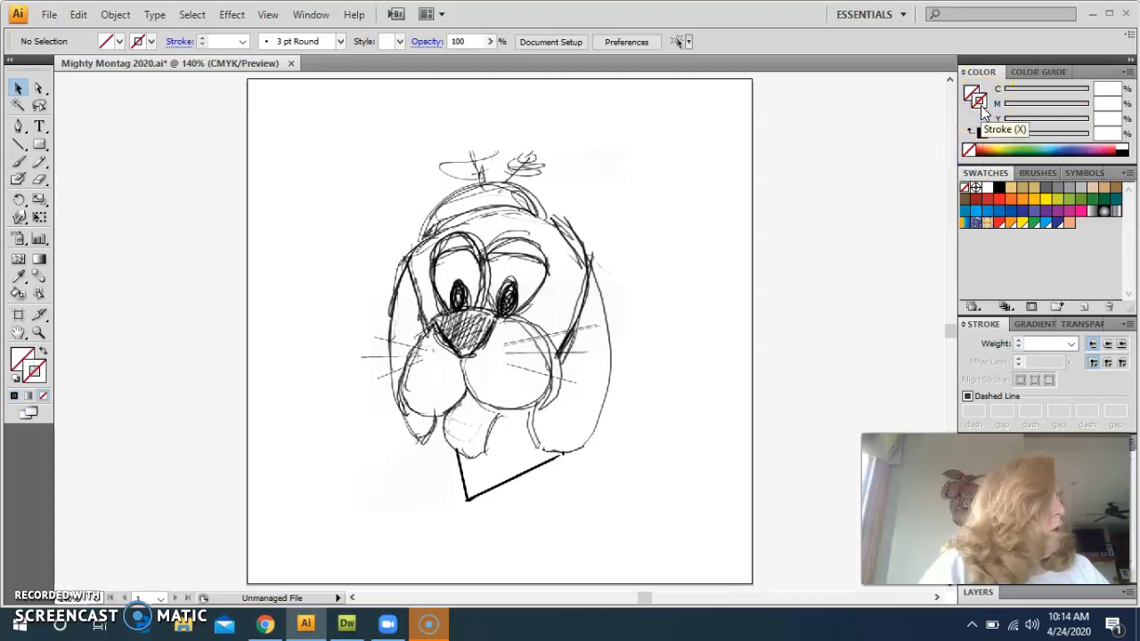
pyautogui.click(999, 189)
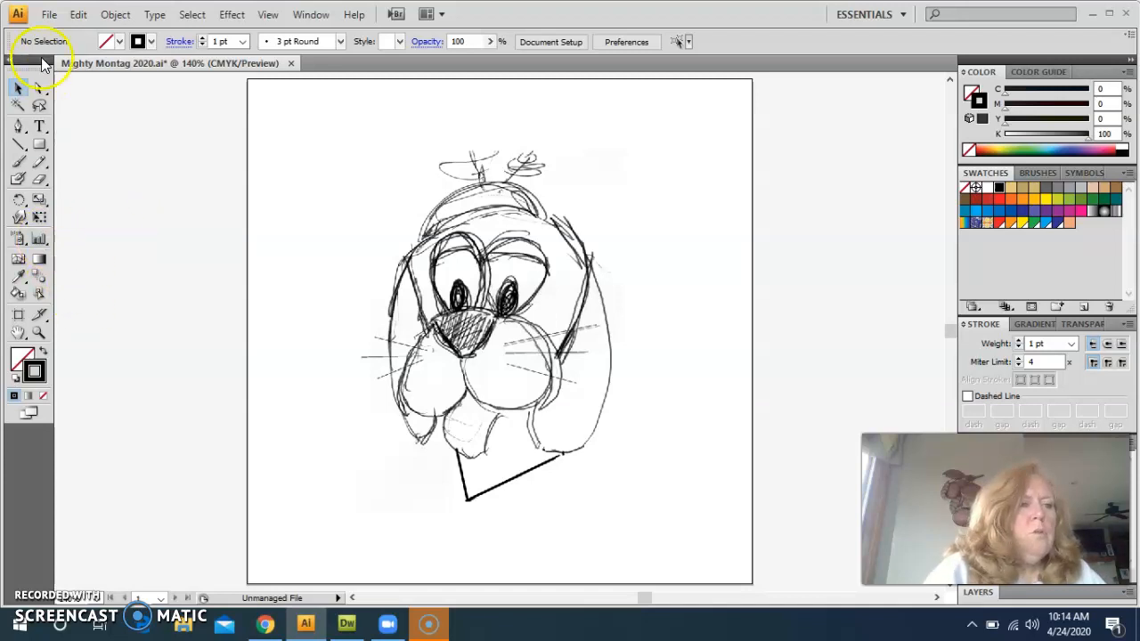
# Trace the neckerchief below the dog's chin as a closed four-cornered path with the Pen tool, and deselect it
pyautogui.click(9, 56)
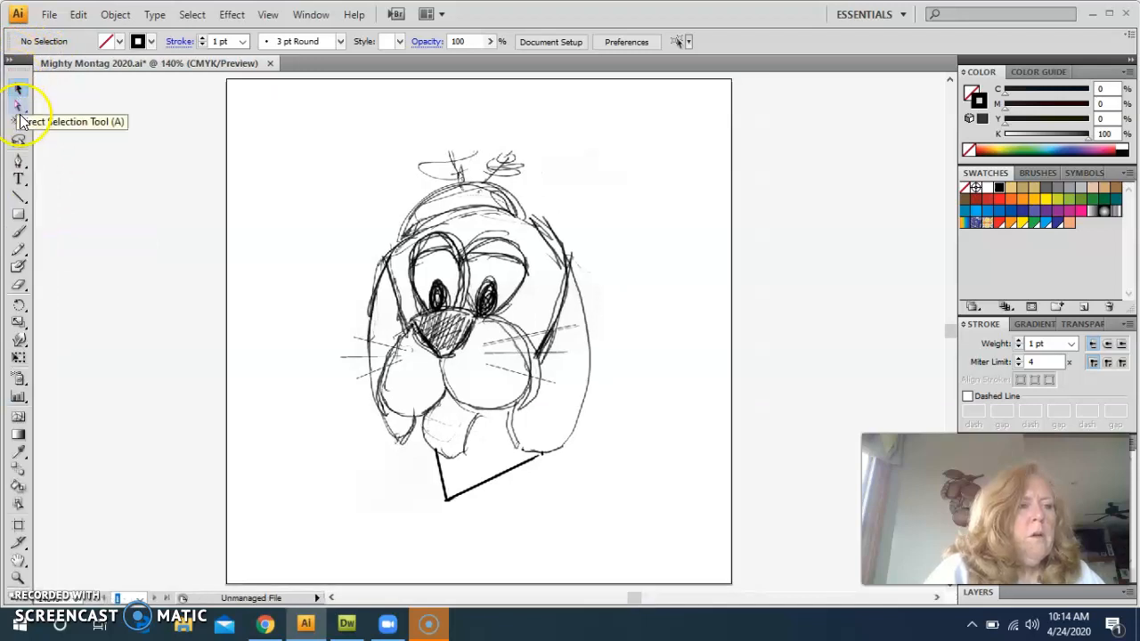
pyautogui.click(19, 161)
pyautogui.click(267, 218)
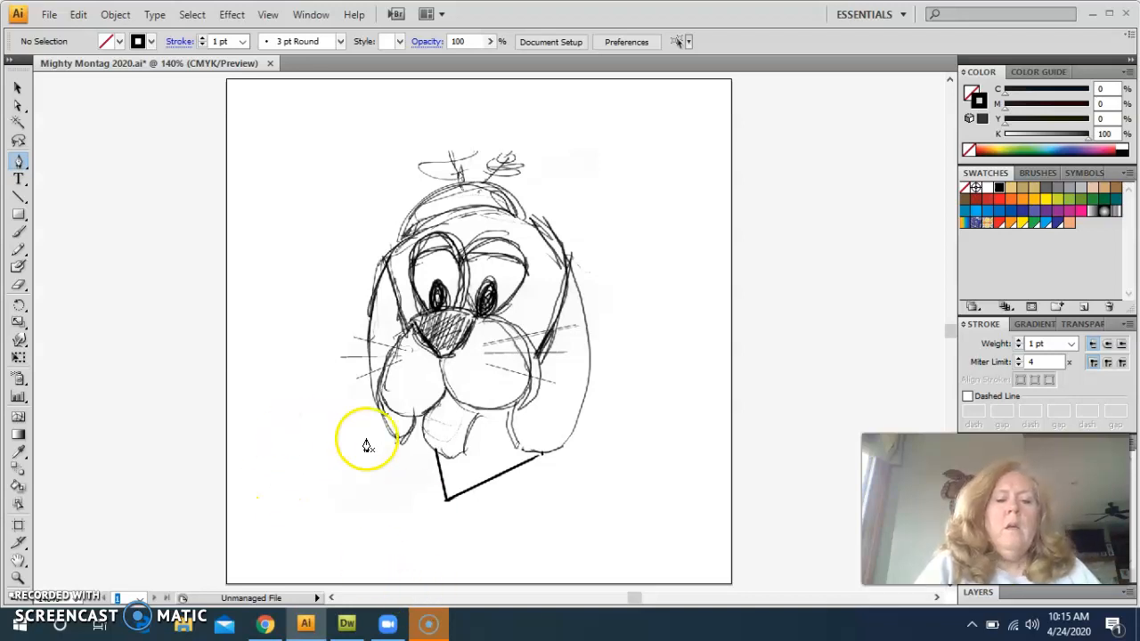
pyautogui.click(435, 449)
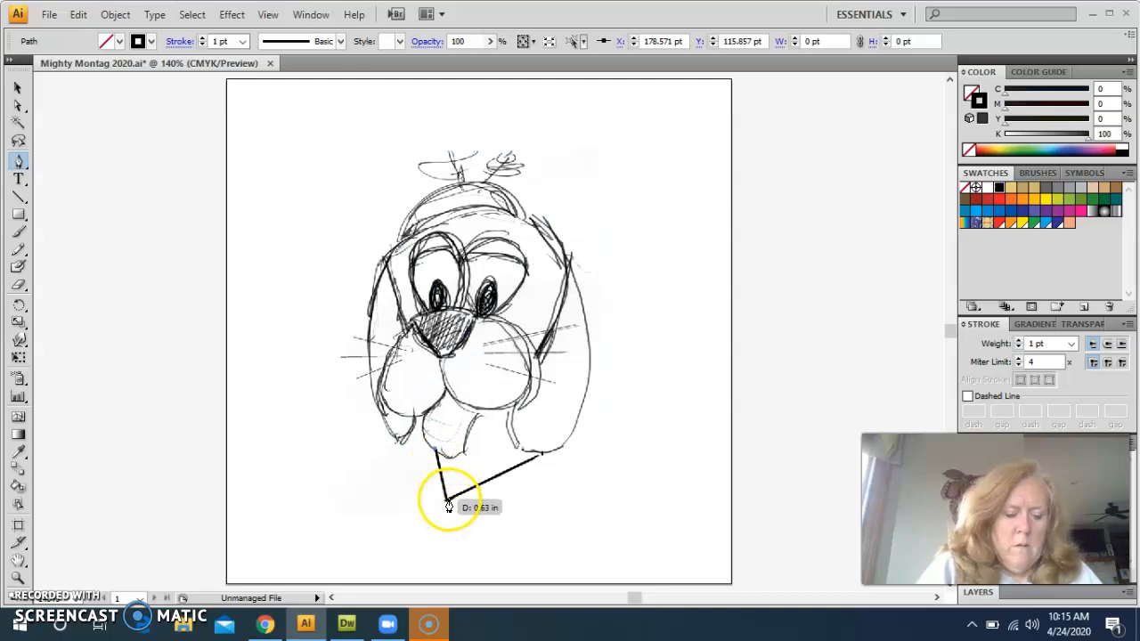
pyautogui.click(447, 502)
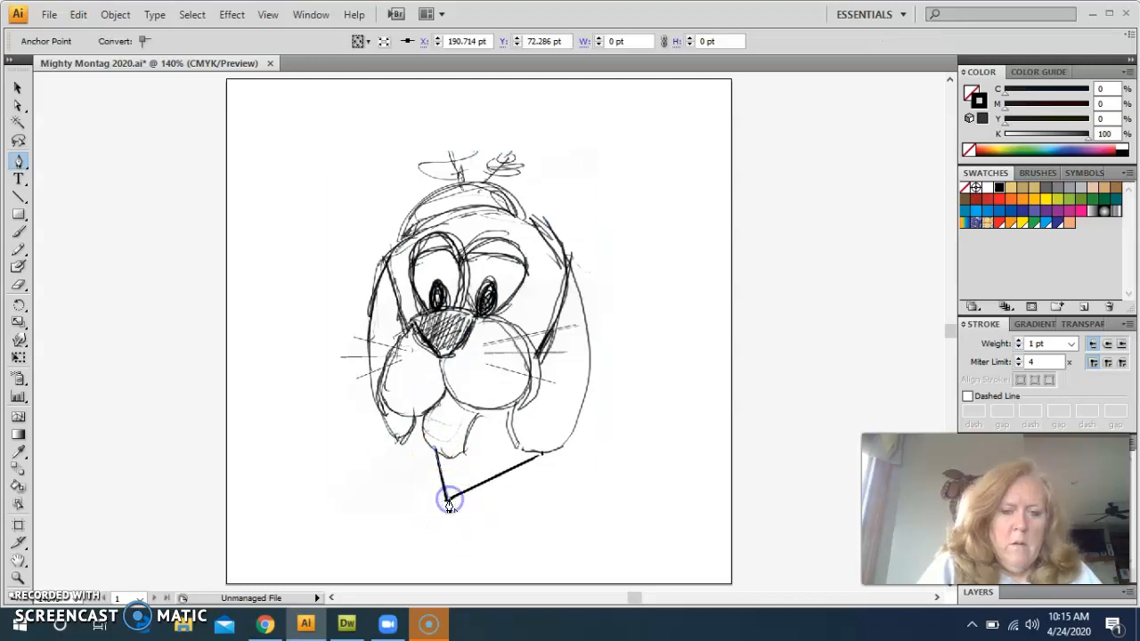
pyautogui.click(542, 456)
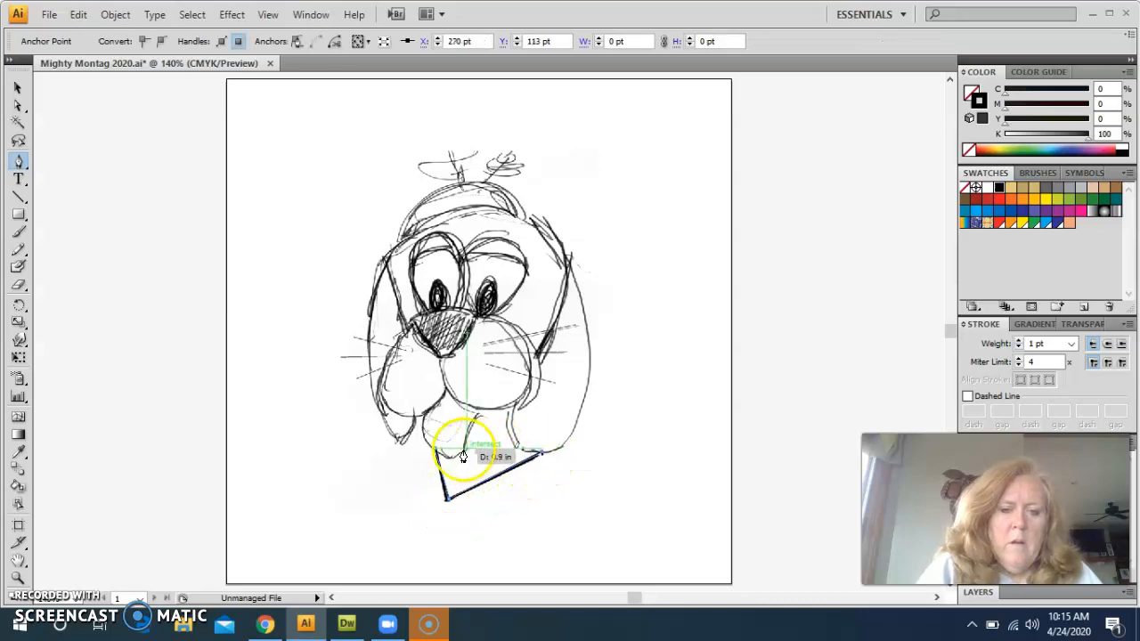
pyautogui.moveTo(486, 429); pyautogui.dragTo(435, 451)
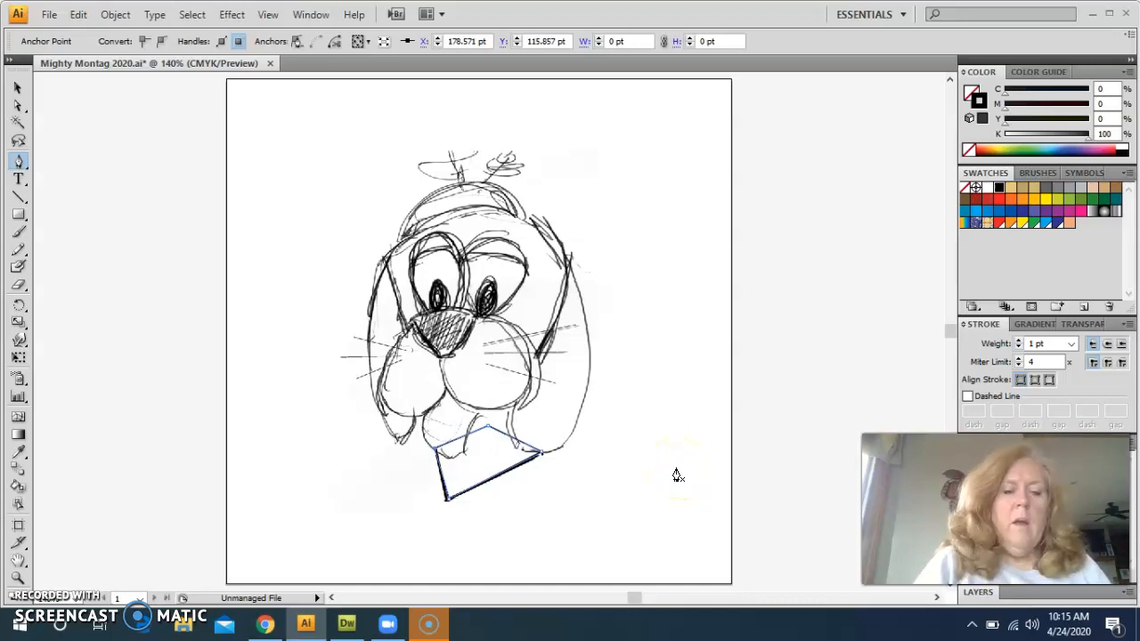
pyautogui.click(17, 87)
pyautogui.click(656, 198)
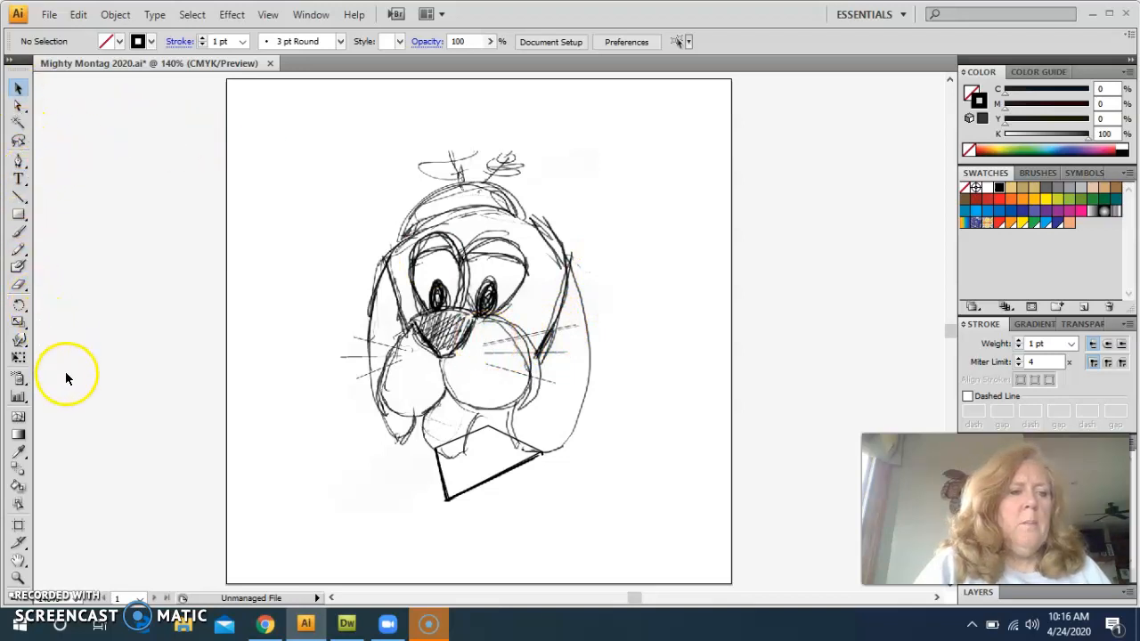
# Trace the uppermost whisker on the right cheek with the Pen tool, undo the stray extra segment and deselect the path
pyautogui.click(18, 161)
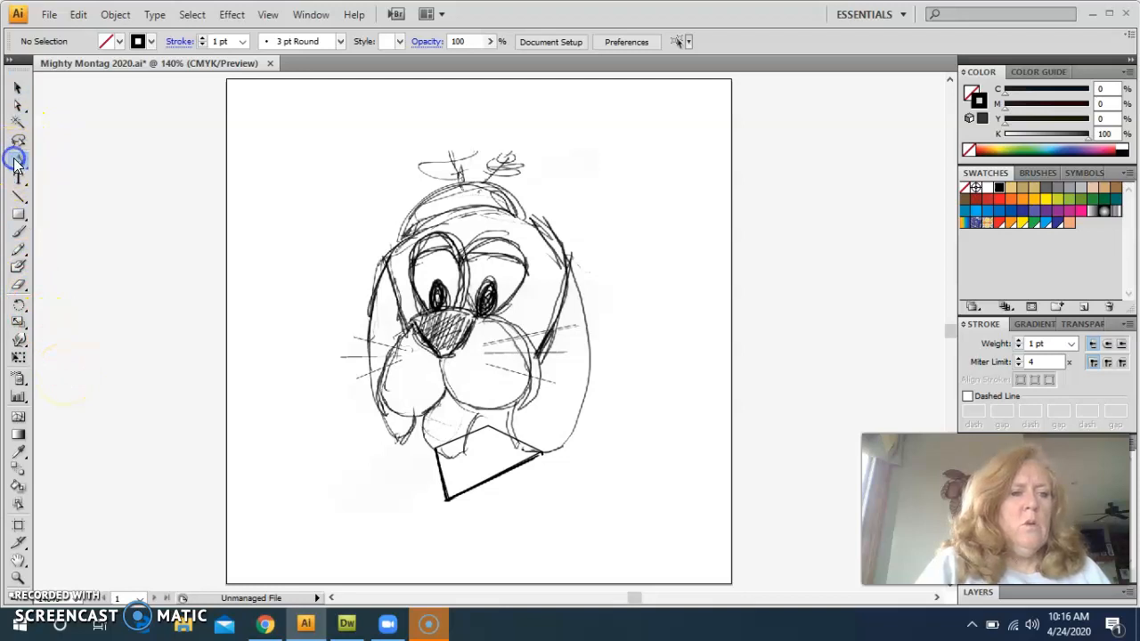
pyautogui.click(482, 344)
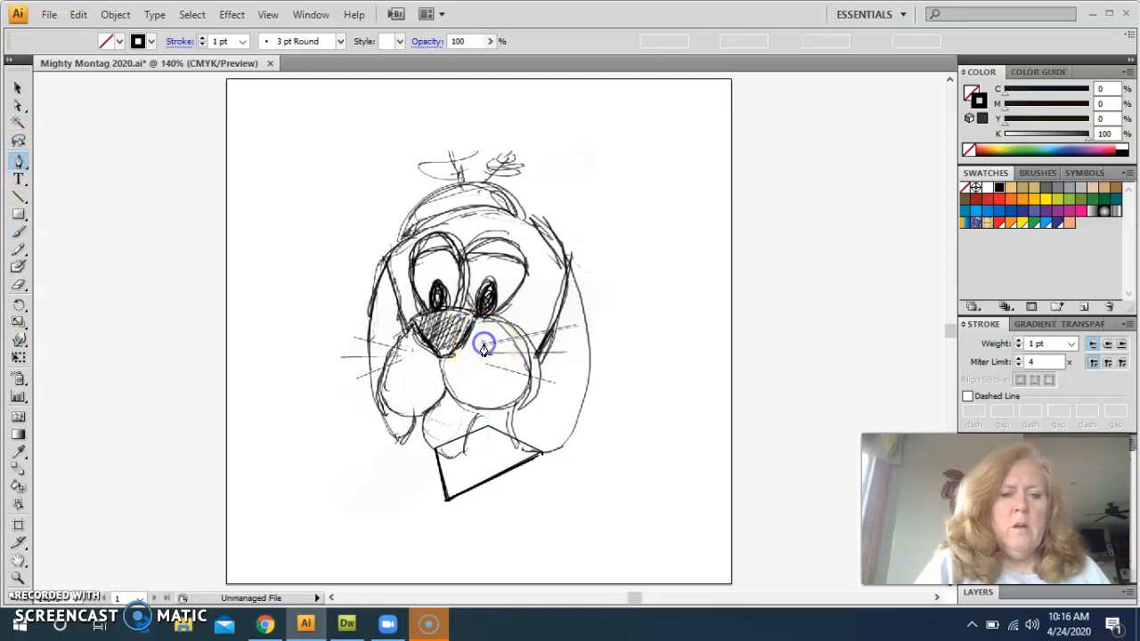
pyautogui.click(577, 327)
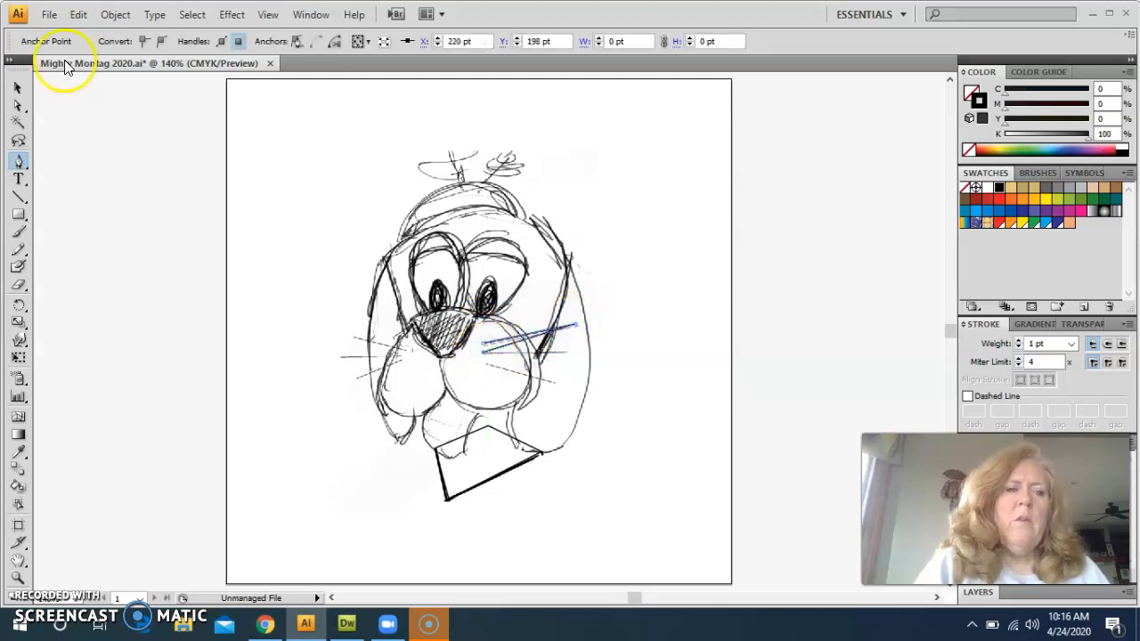
pyautogui.click(78, 16)
pyautogui.click(86, 34)
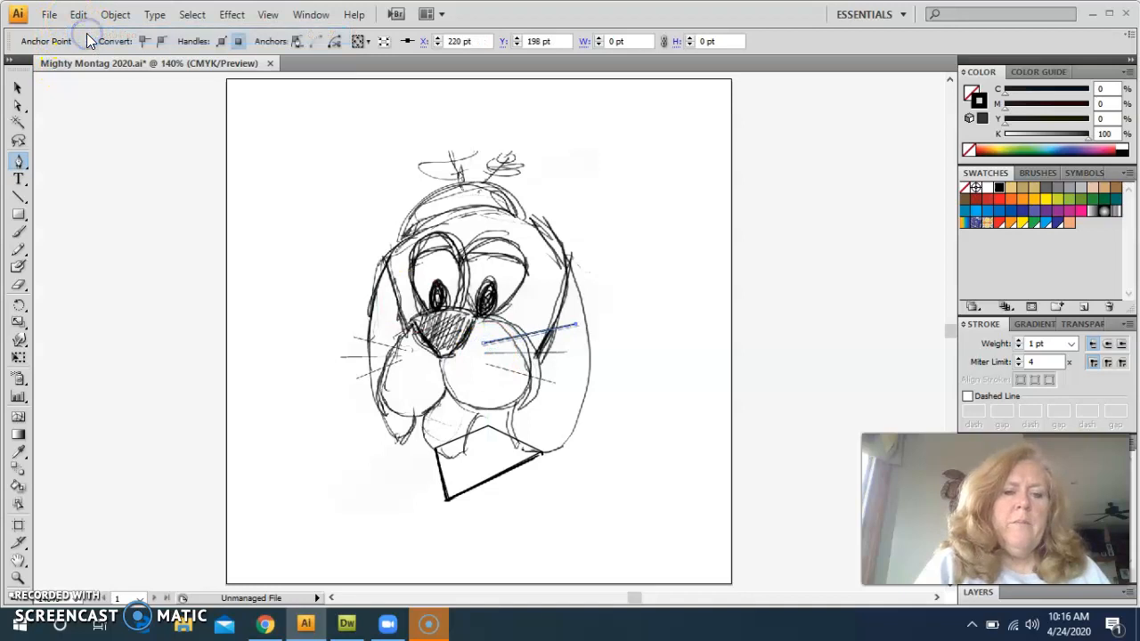
pyautogui.click(17, 87)
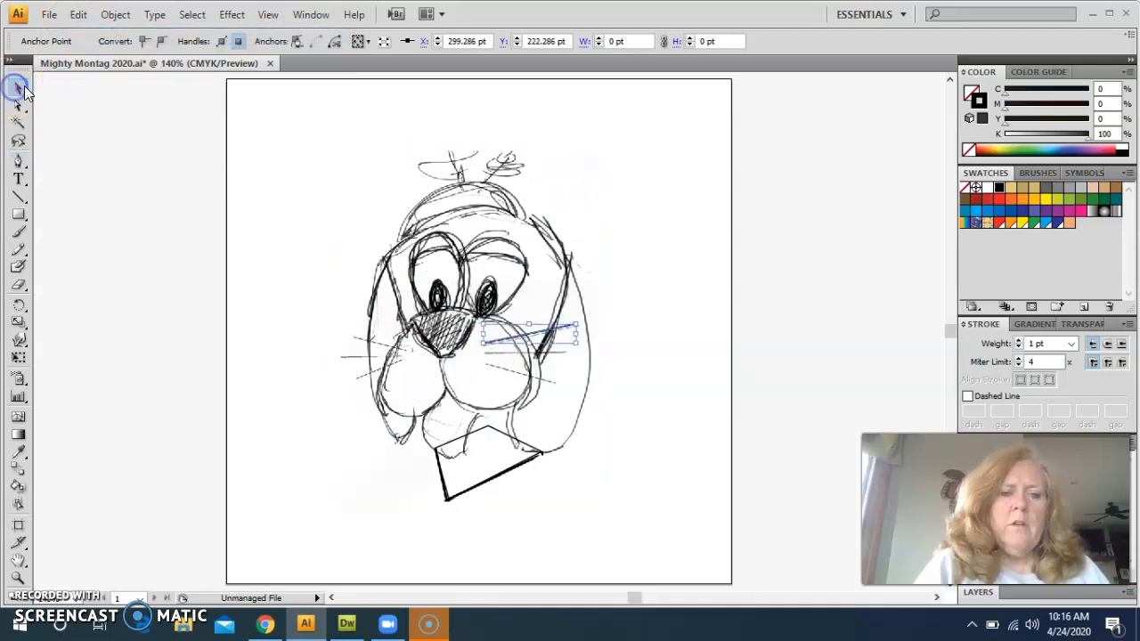
pyautogui.click(625, 218)
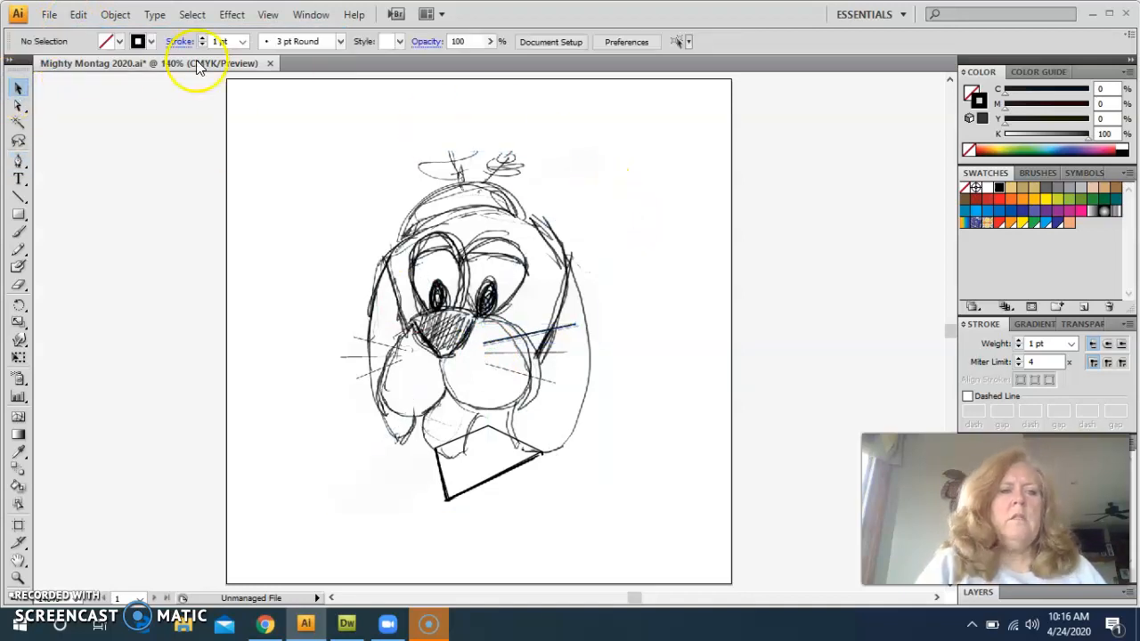
# Trace the middle whisker on the right cheek as a straight Pen tool line and deselect it
pyautogui.click(25, 164)
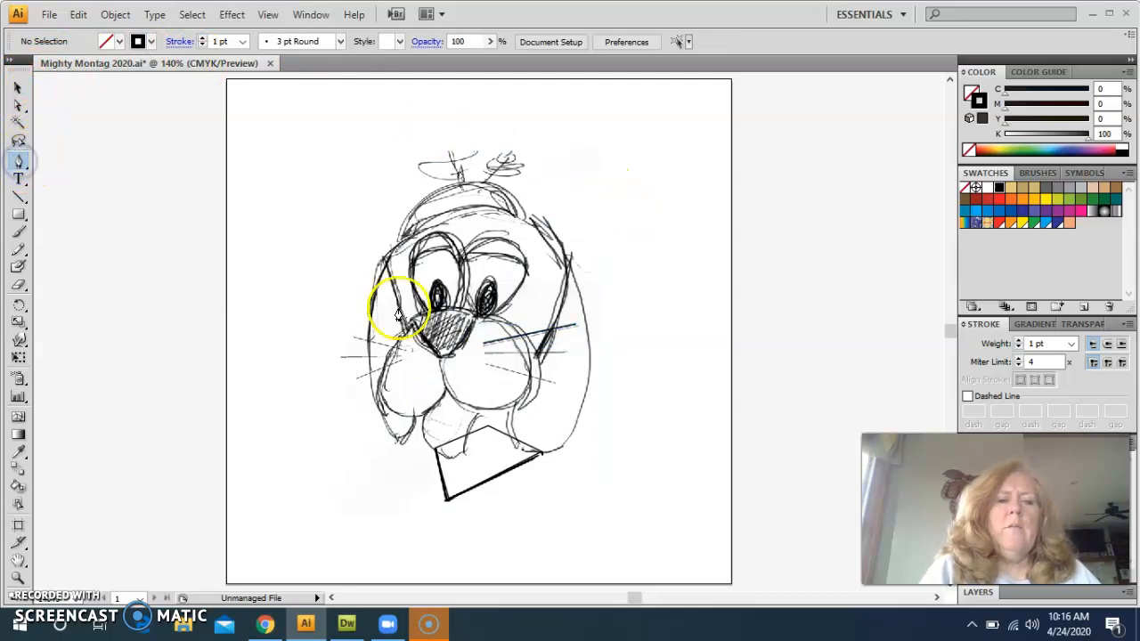
pyautogui.moveTo(485, 360); pyautogui.dragTo(561, 356)
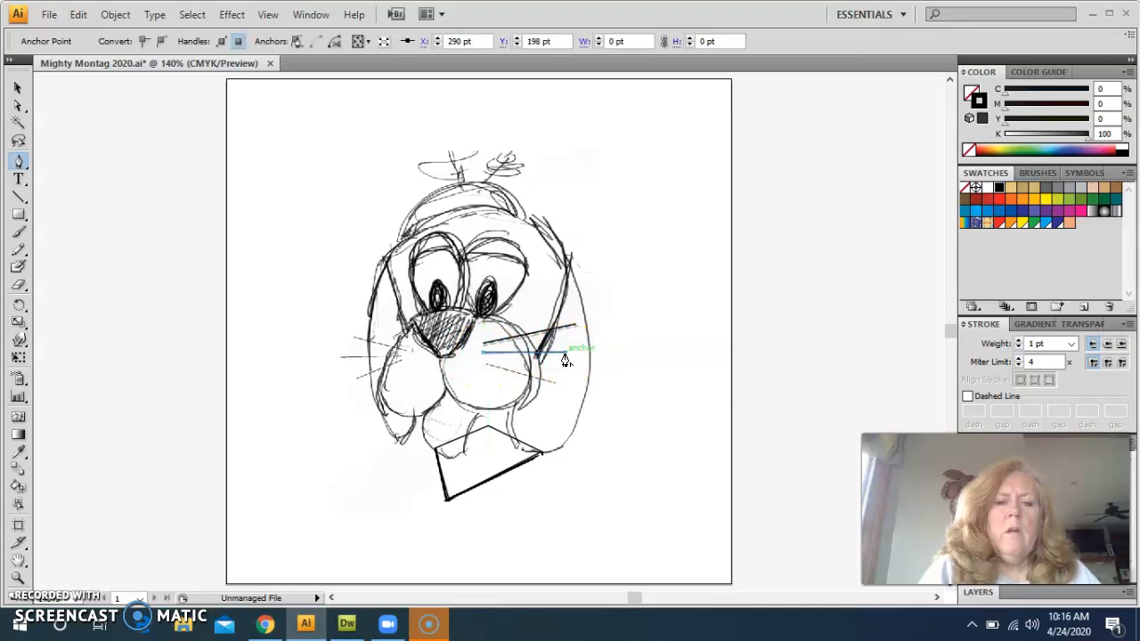
pyautogui.click(13, 88)
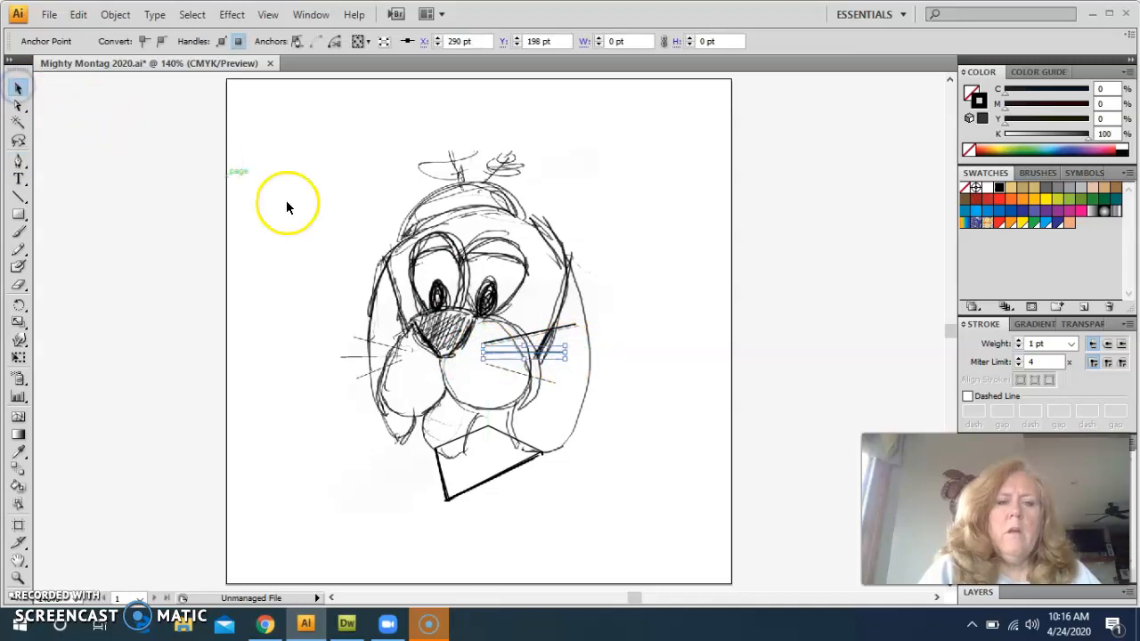
pyautogui.click(347, 222)
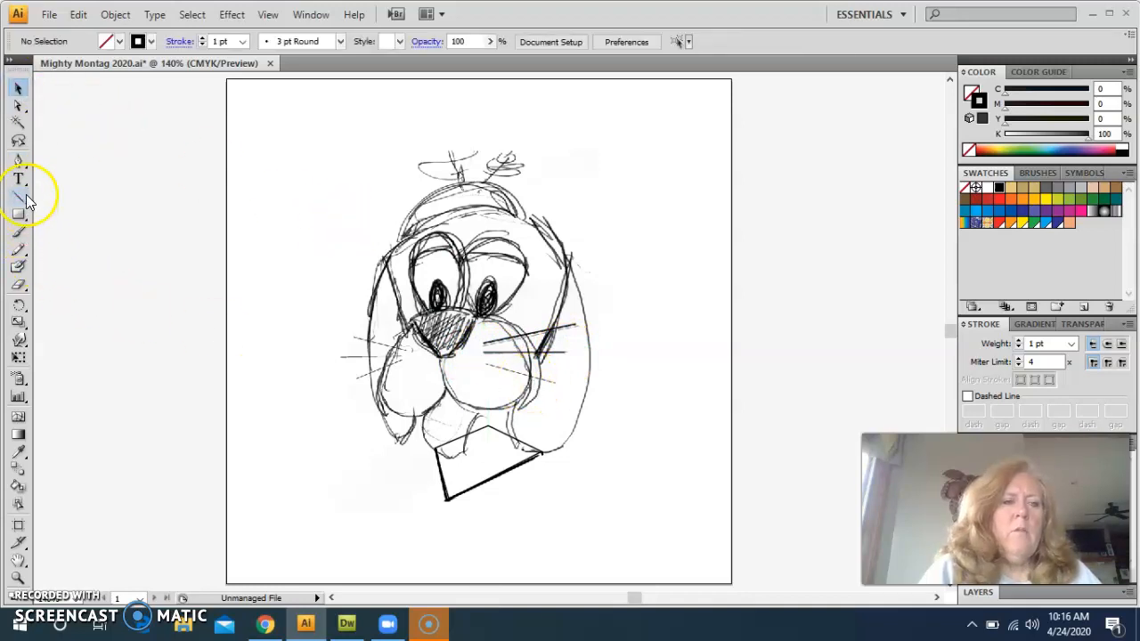
# Trace the lowest whisker on the right cheek as a straight Pen tool line and deselect it
pyautogui.click(18, 166)
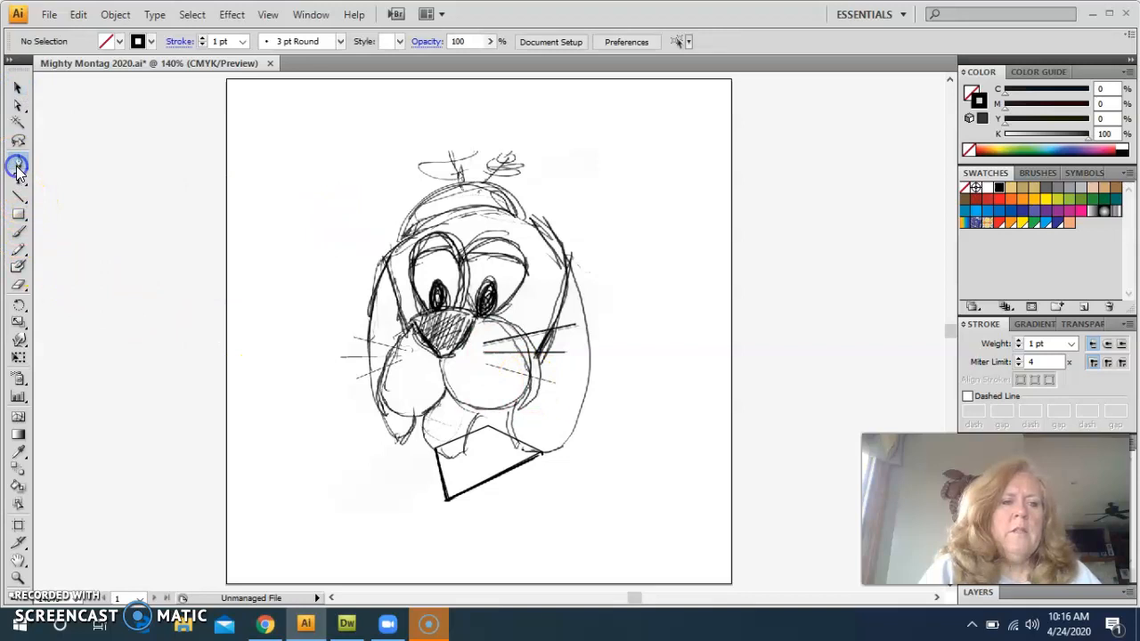
pyautogui.click(487, 367)
pyautogui.click(554, 387)
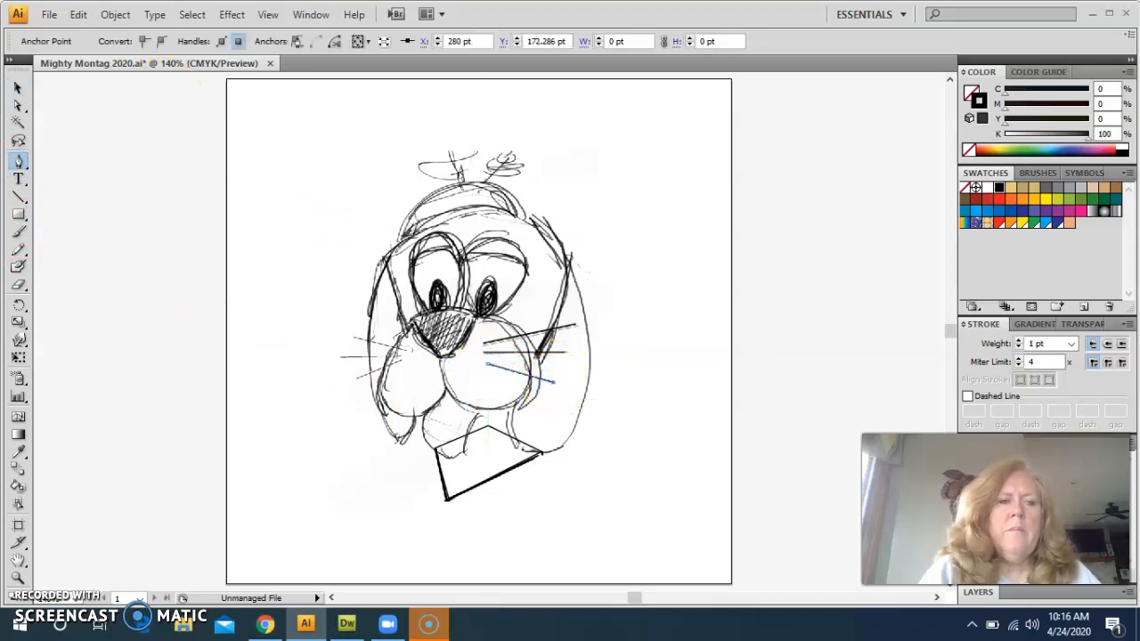
pyautogui.click(20, 92)
pyautogui.click(331, 152)
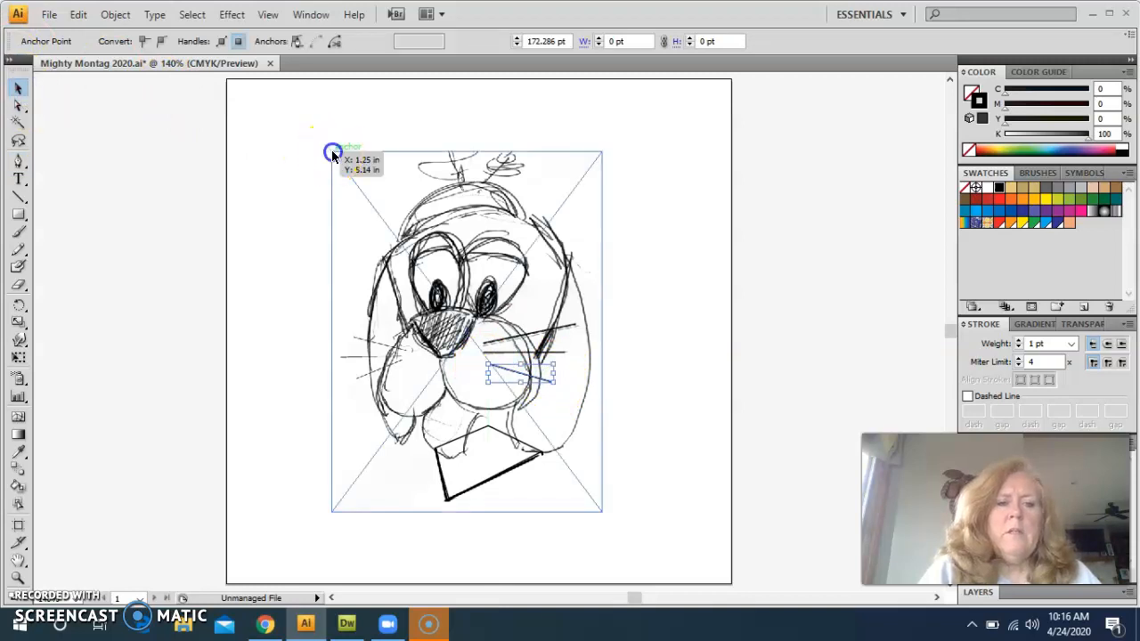
# Trace the uppermost whisker on the left cheek as a straight Pen tool line and deselect it
pyautogui.click(19, 161)
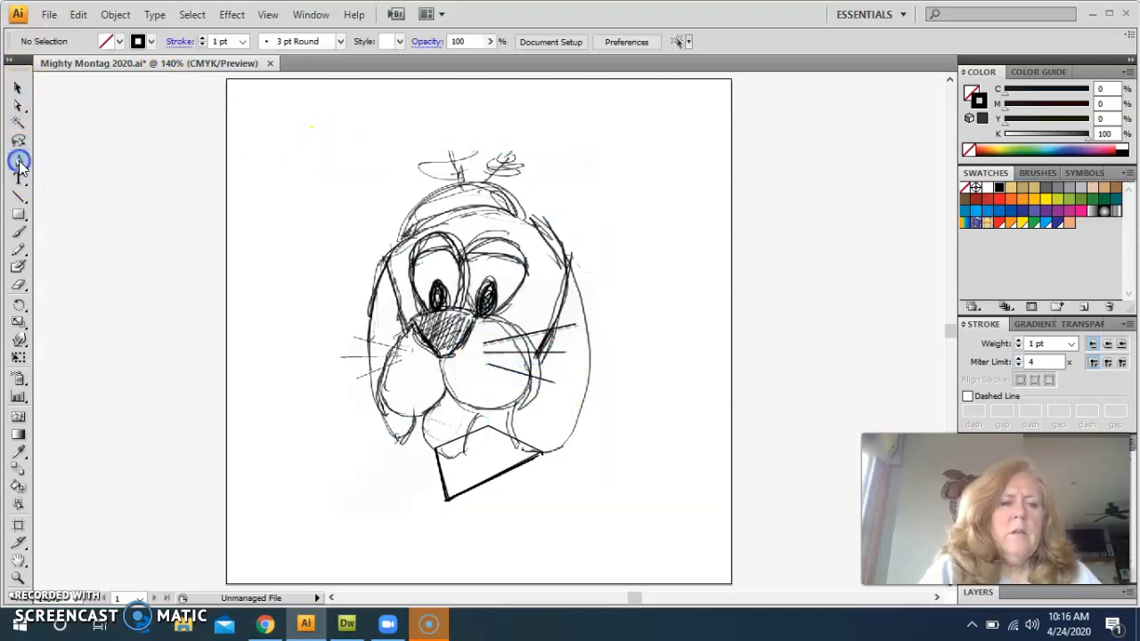
pyautogui.click(407, 354)
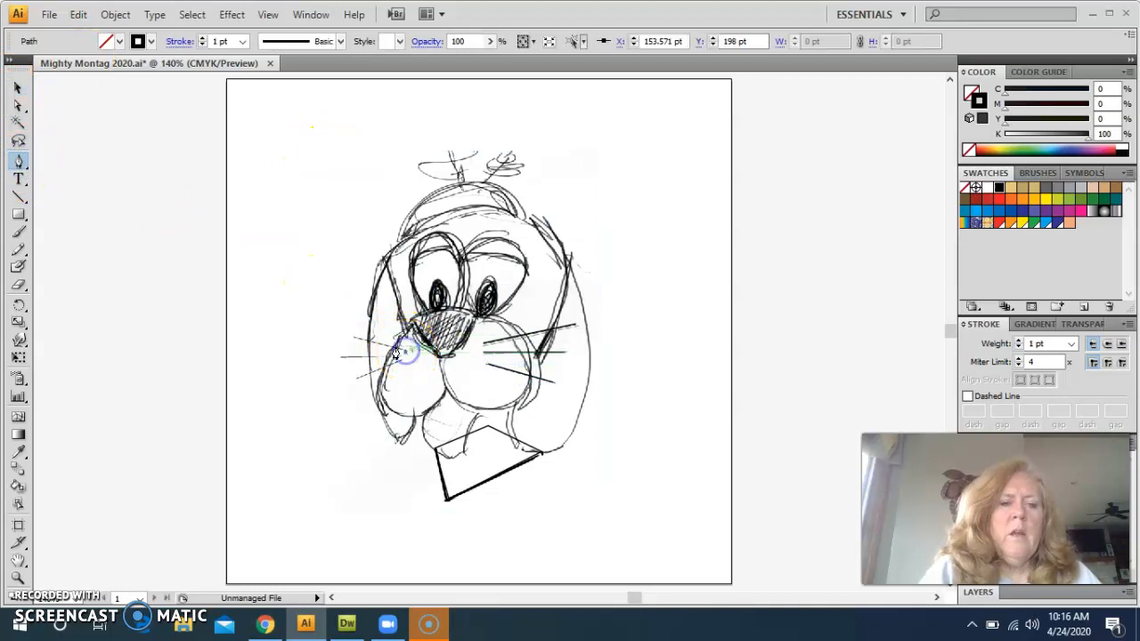
pyautogui.click(354, 339)
pyautogui.click(18, 88)
pyautogui.click(274, 175)
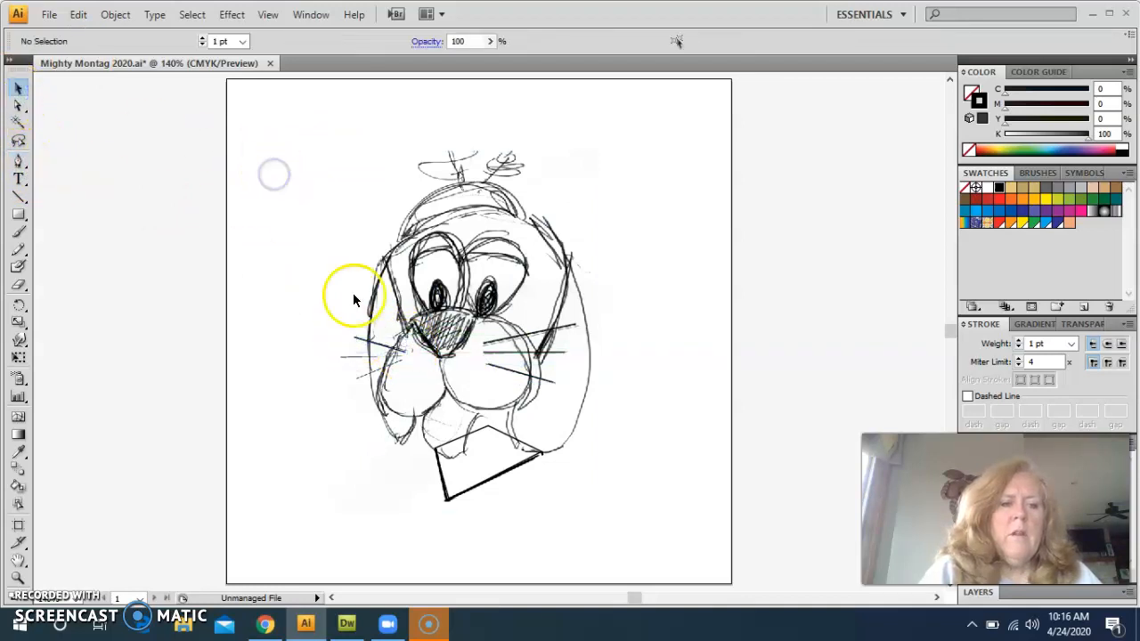
# Trace the middle whisker on the left cheek as a straight Pen tool line and deselect it
pyautogui.click(399, 353)
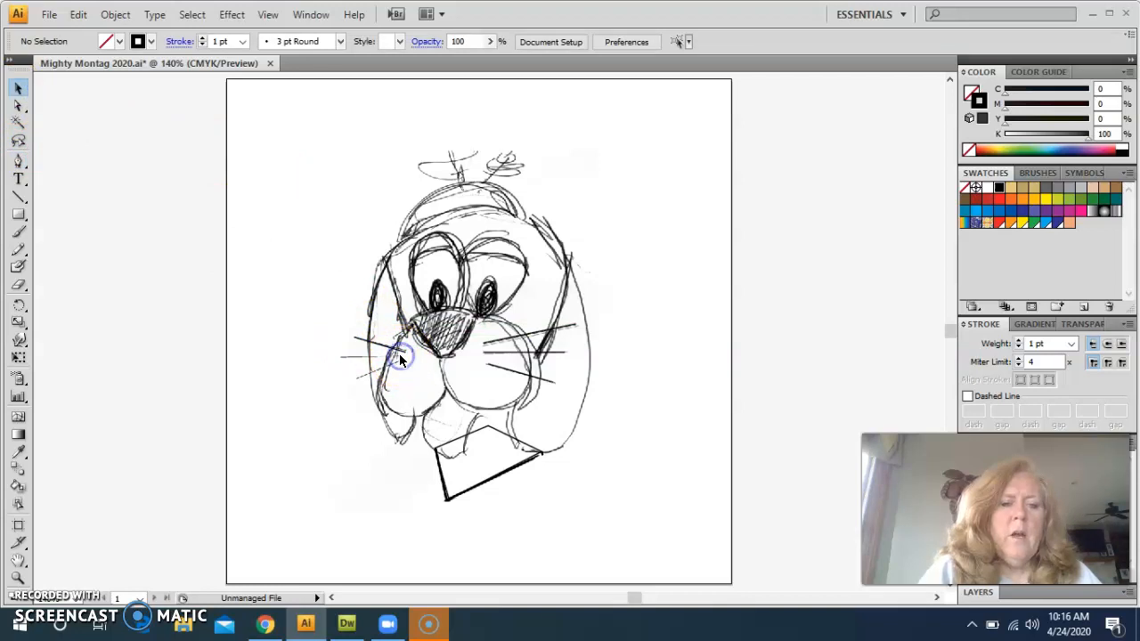
pyautogui.click(18, 160)
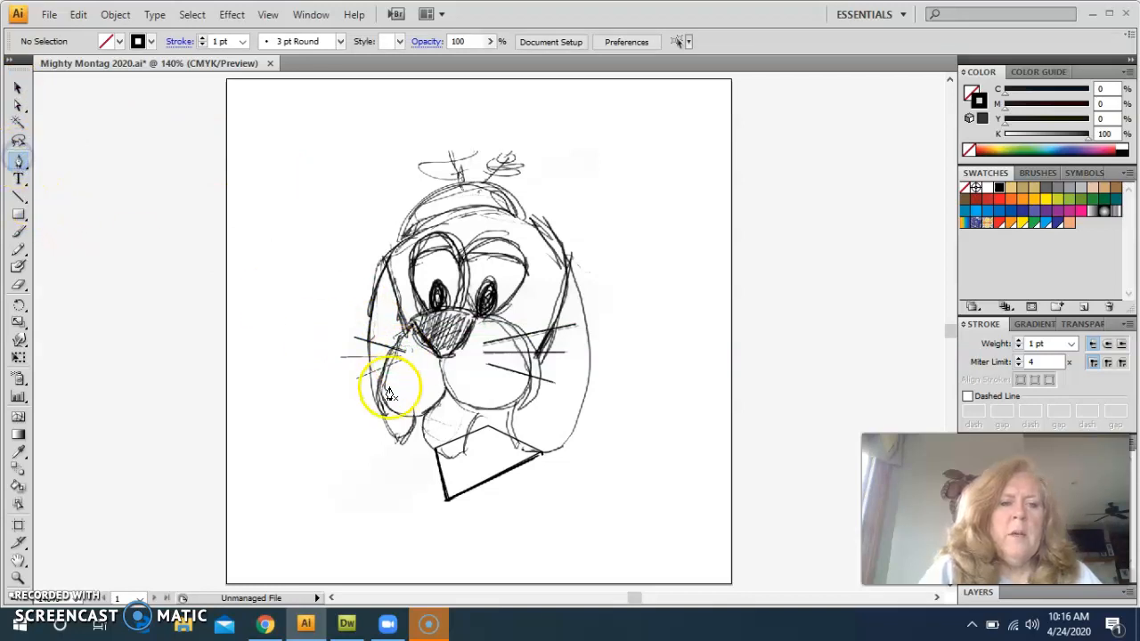
pyautogui.click(401, 356)
pyautogui.click(343, 362)
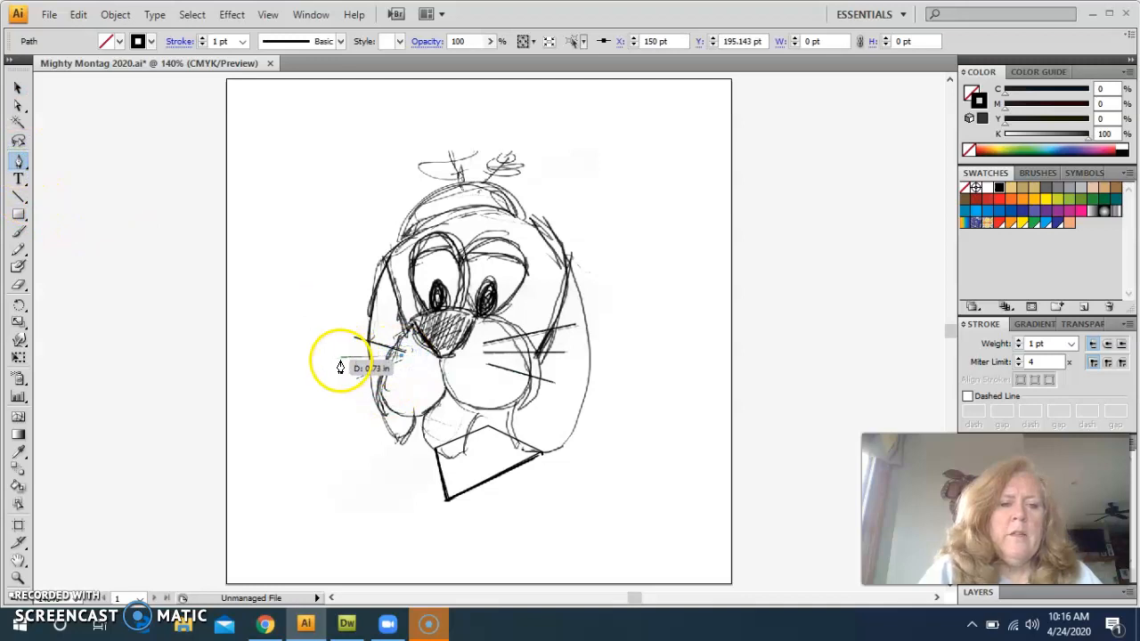
pyautogui.click(17, 88)
pyautogui.click(216, 183)
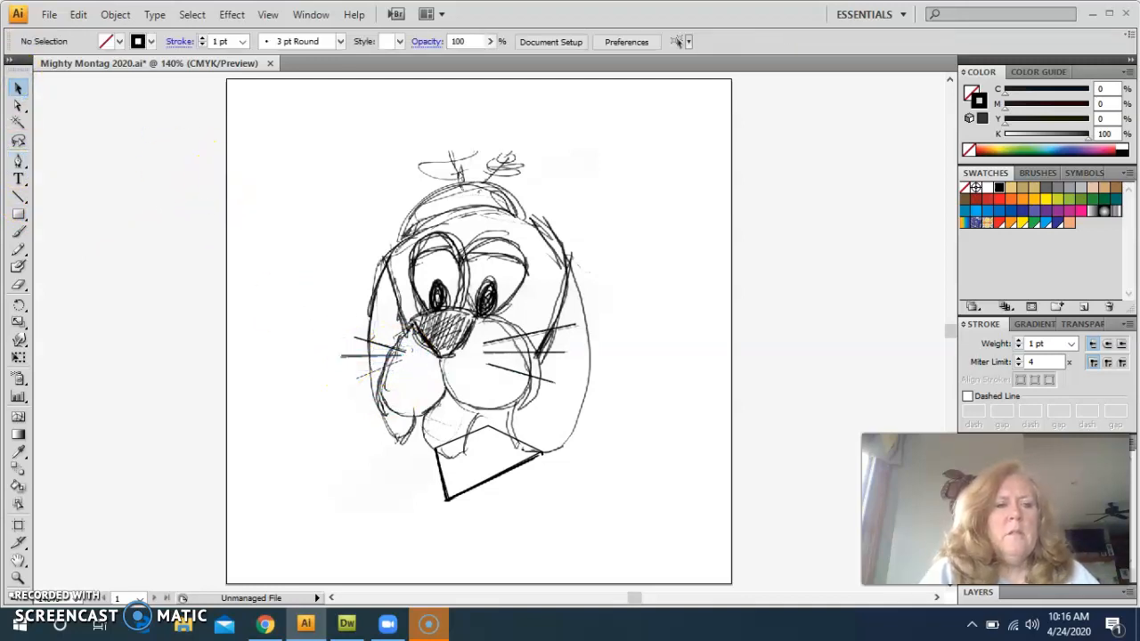
# Trace the lowest whisker on the left cheek as a straight Pen tool line, deselect it and save the document
pyautogui.click(19, 160)
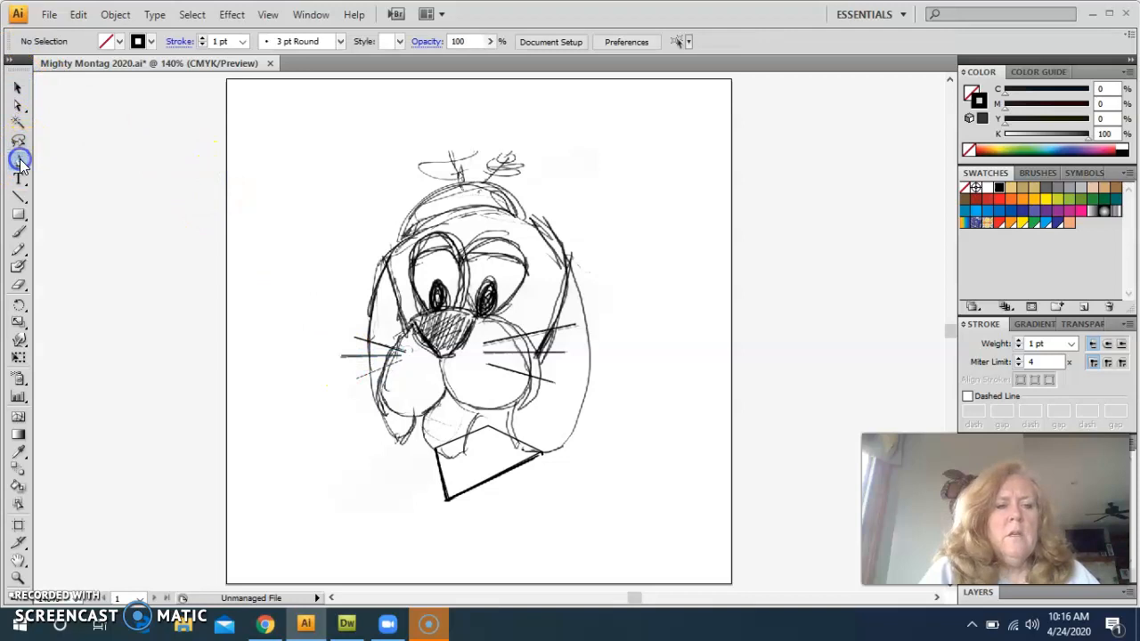
pyautogui.click(400, 363)
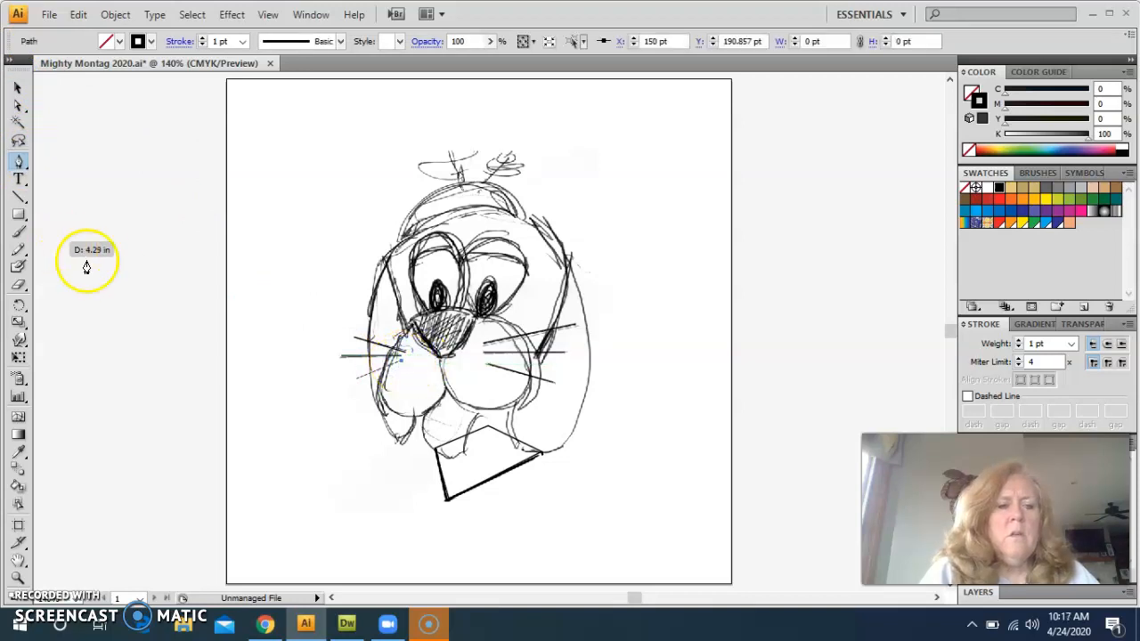
pyautogui.click(355, 385)
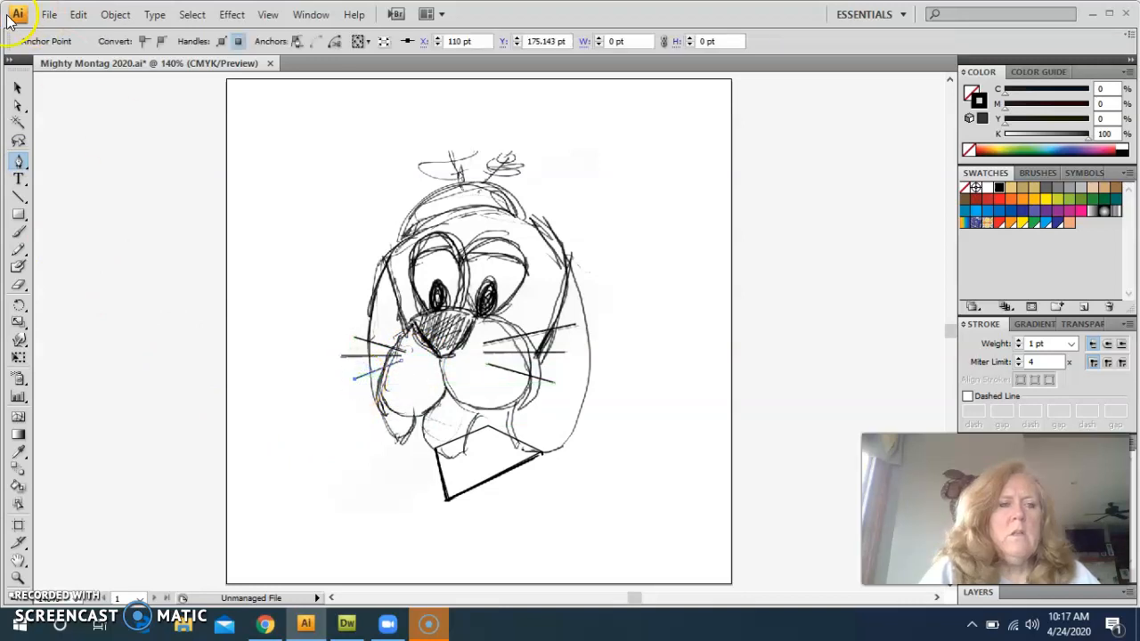
pyautogui.click(17, 88)
pyautogui.click(297, 183)
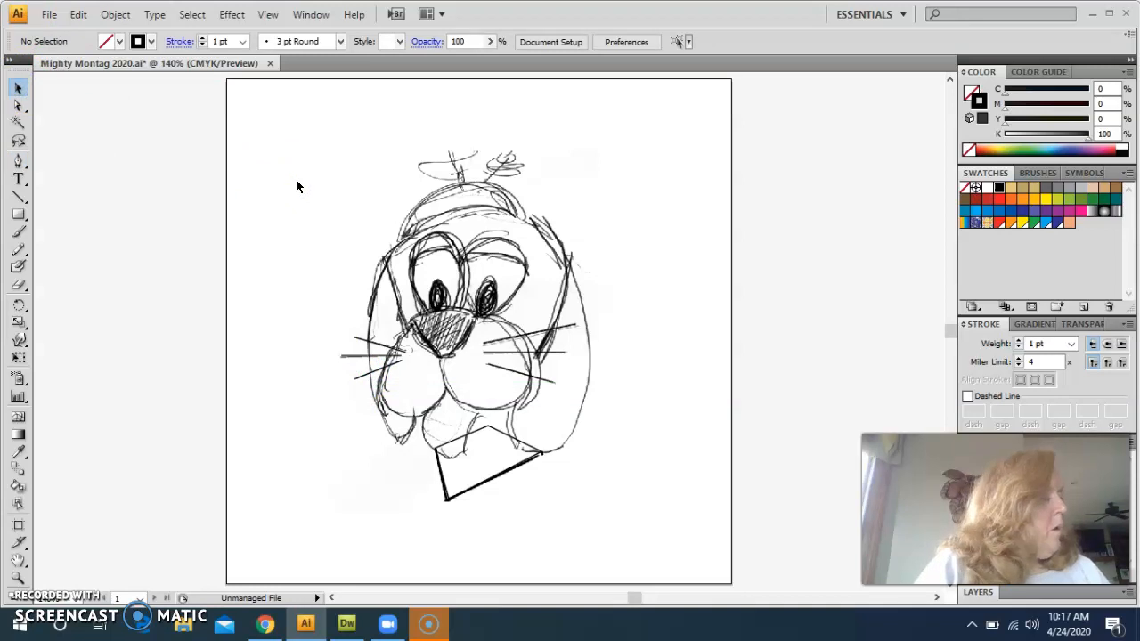
pyautogui.click(61, 19)
pyautogui.click(104, 193)
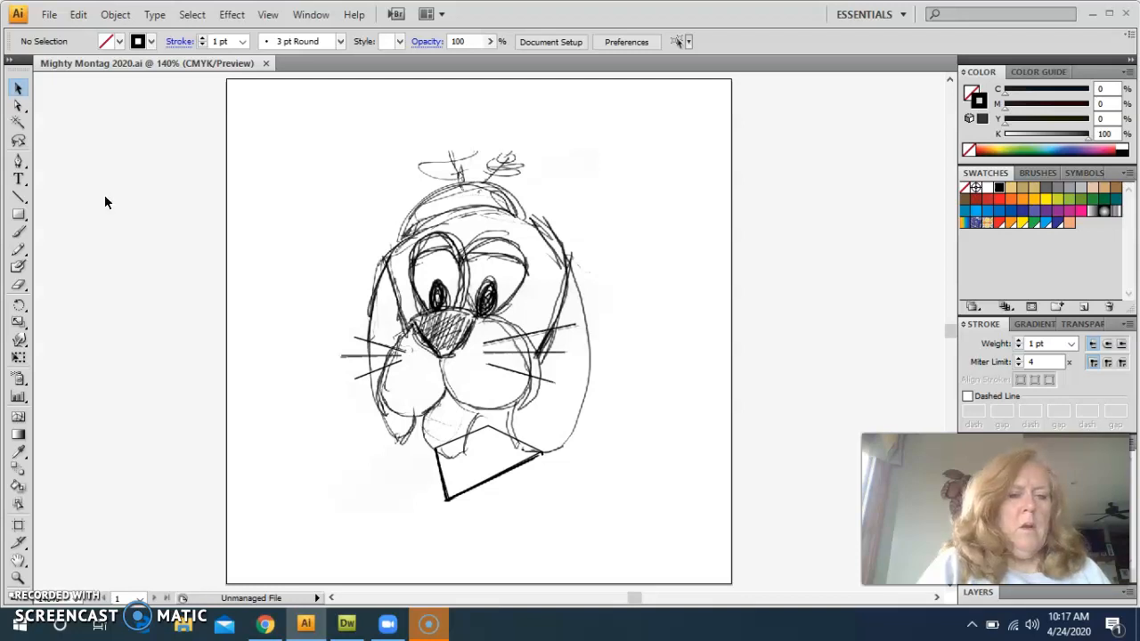
# Replace the neckerchief path with a larger closed four-cornered Pen tool path around the sketched neckerchief, and deselect it
pyautogui.click(448, 492)
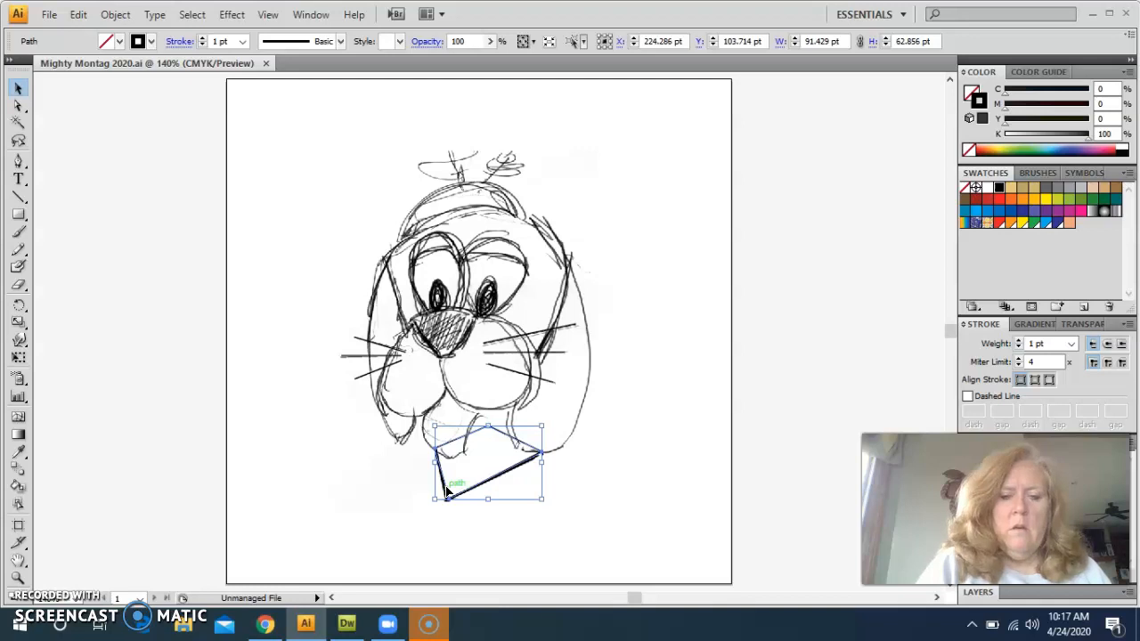
pyautogui.press('Delete')
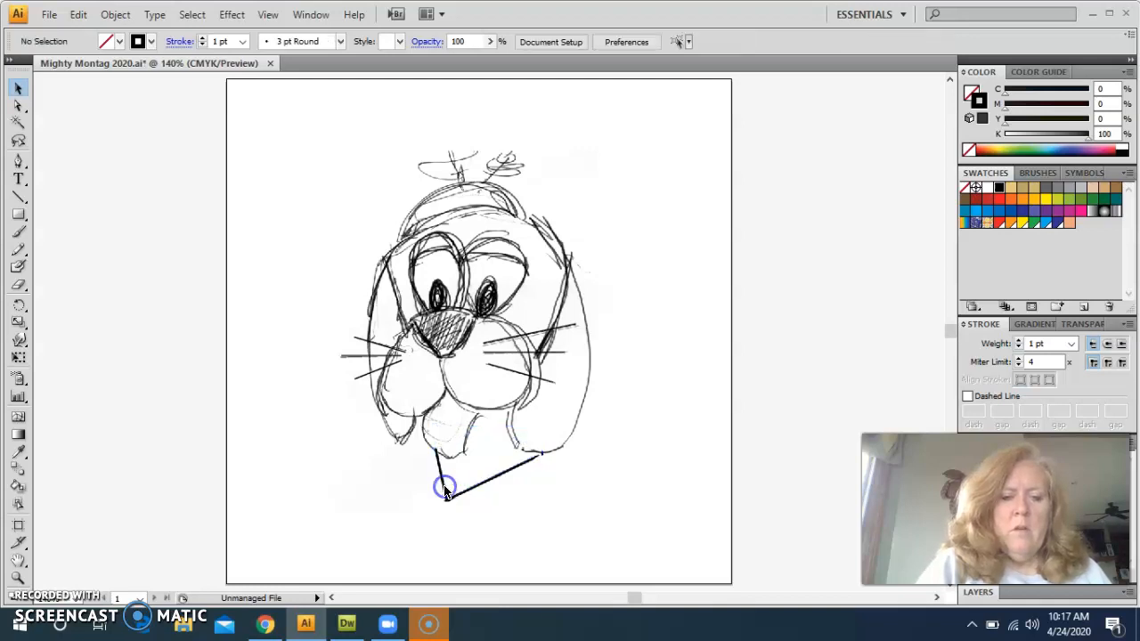
pyautogui.click(17, 160)
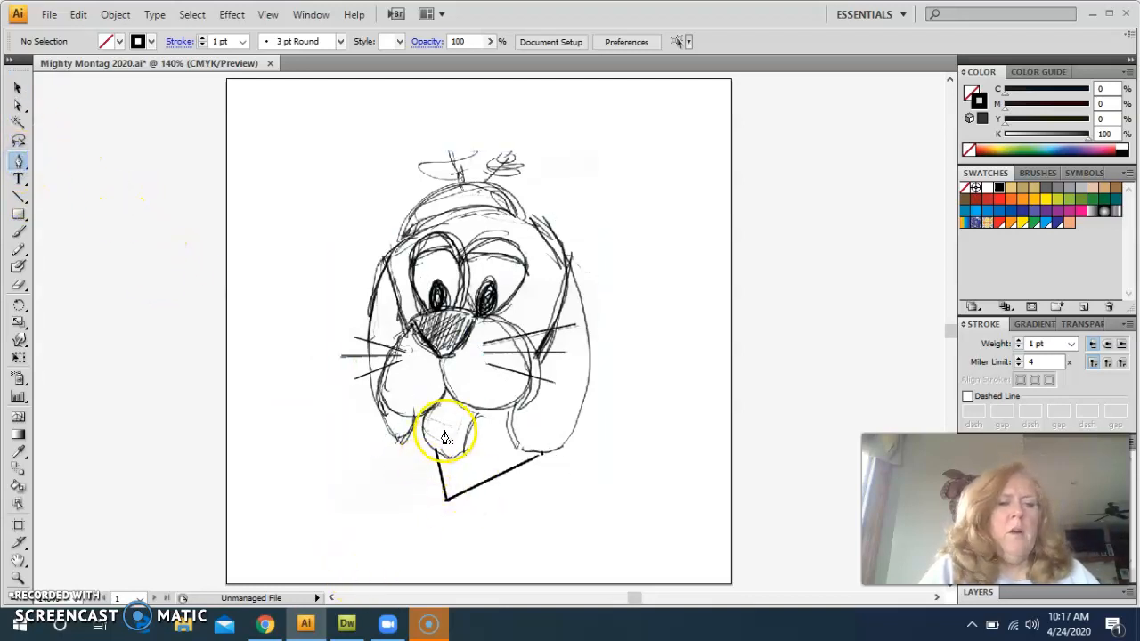
pyautogui.click(430, 434)
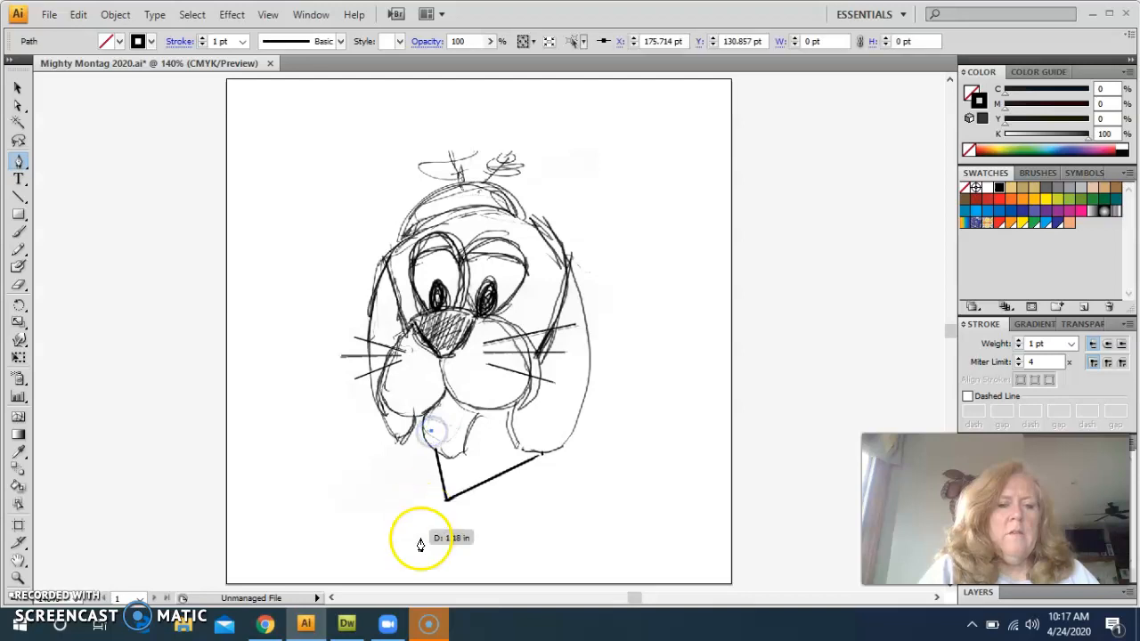
pyautogui.moveTo(424, 524); pyautogui.dragTo(570, 519)
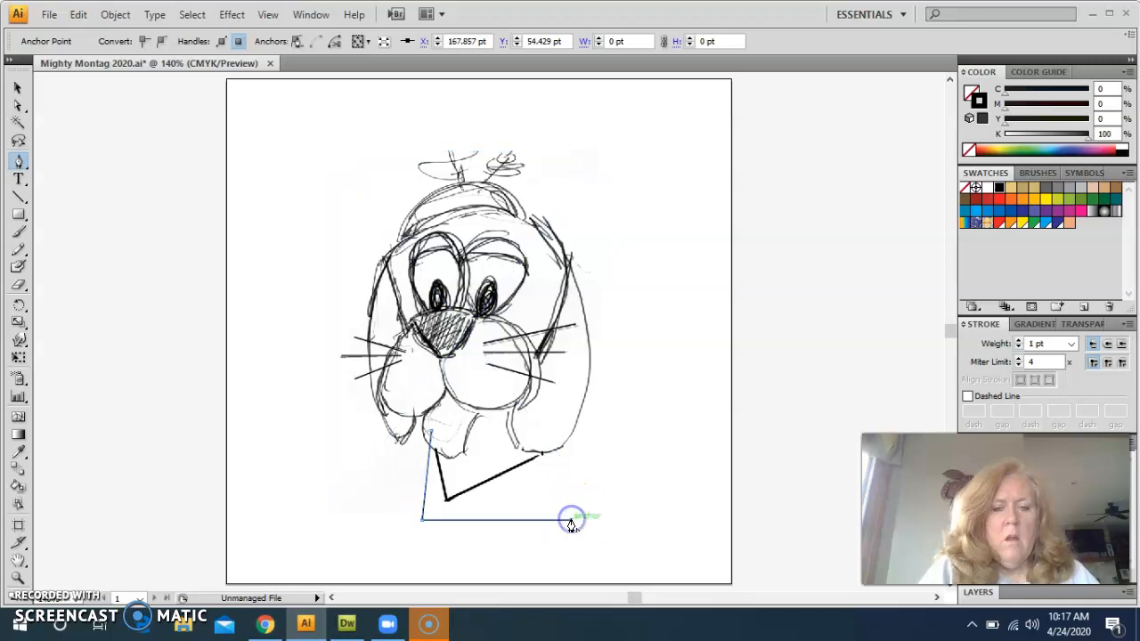
pyautogui.click(570, 519)
pyautogui.click(553, 411)
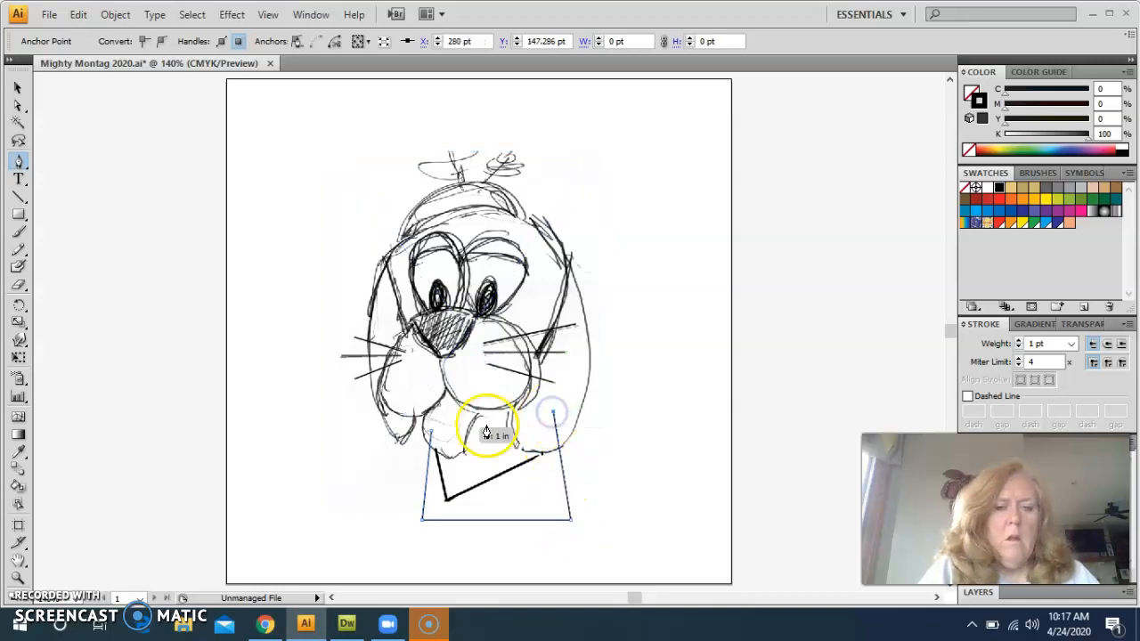
pyautogui.click(431, 436)
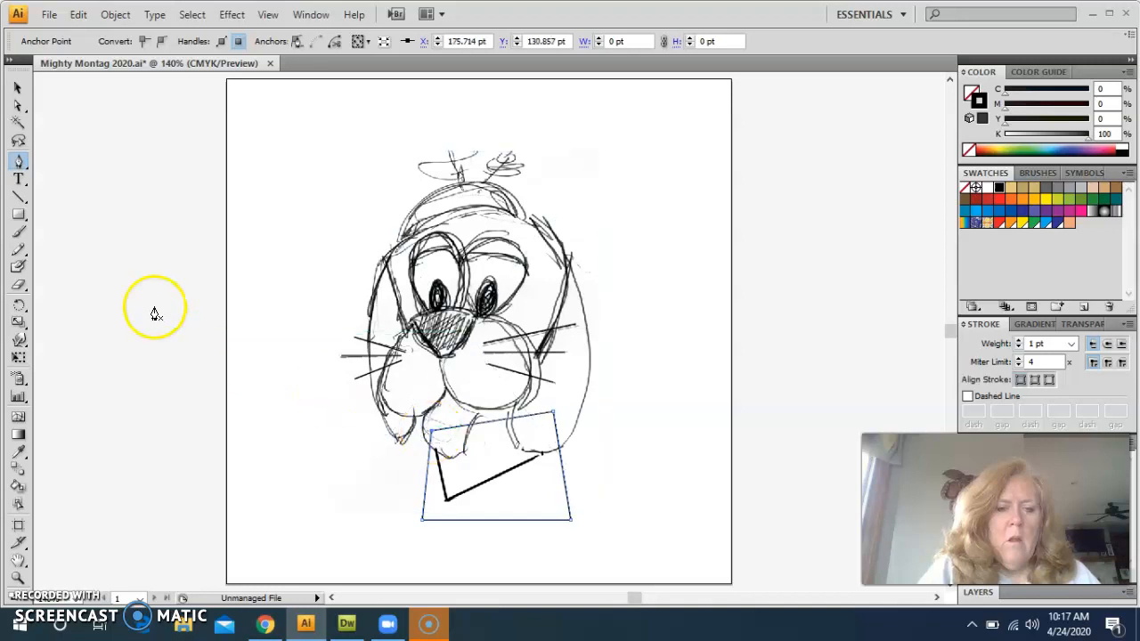
pyautogui.click(18, 87)
pyautogui.click(284, 181)
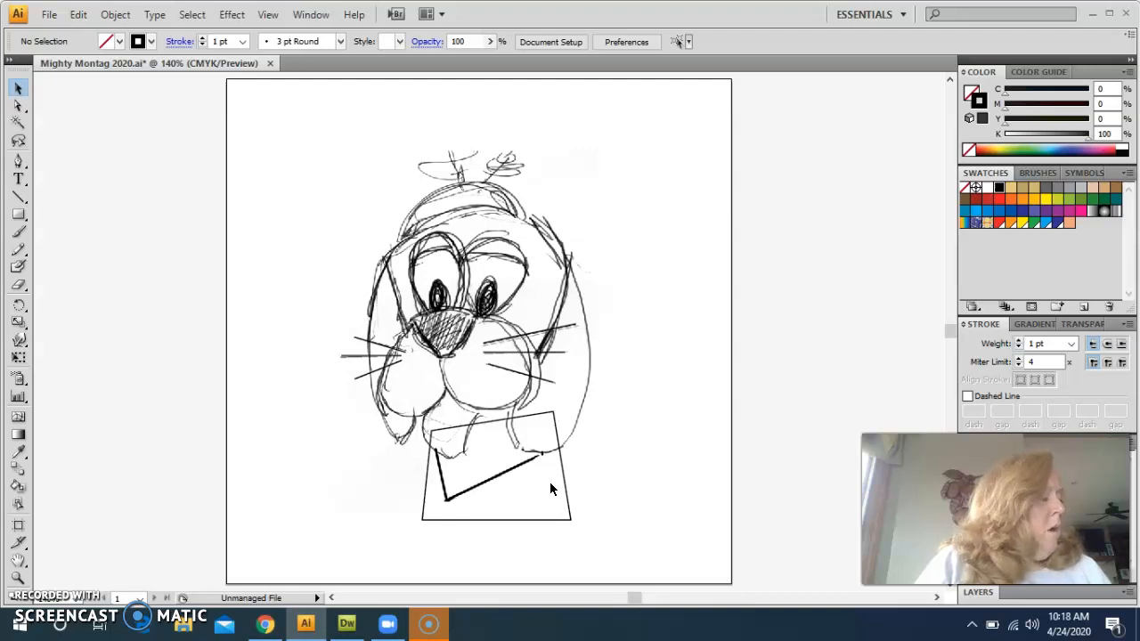
# Trace the outer side and top of the right eye with curved Pen tool segments, starting beside the nose
pyautogui.click(19, 164)
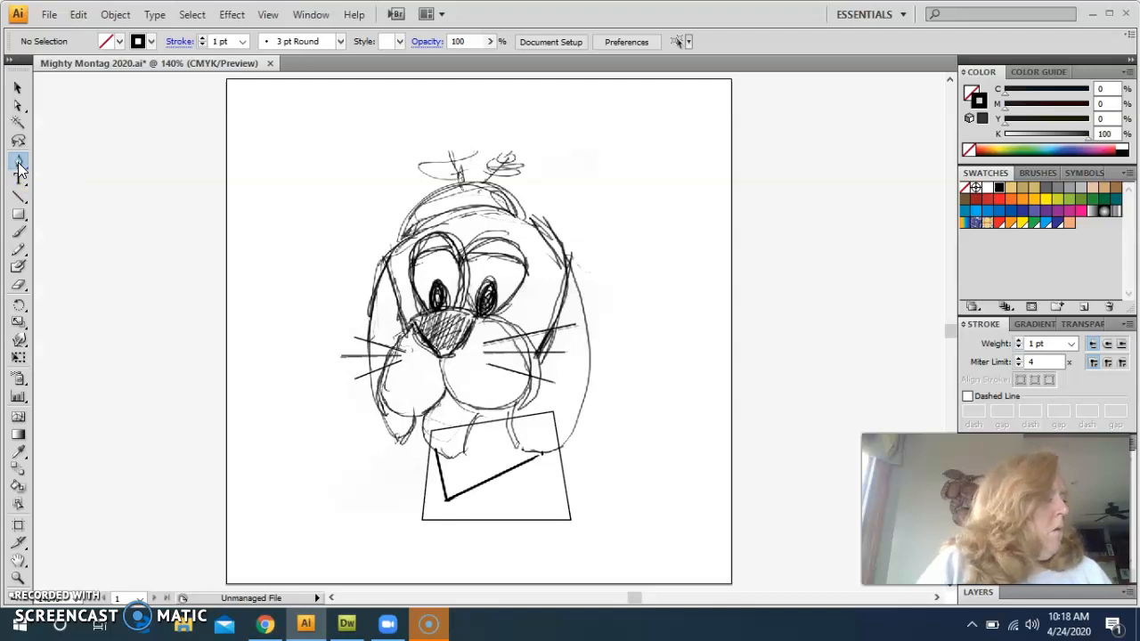
pyautogui.click(19, 165)
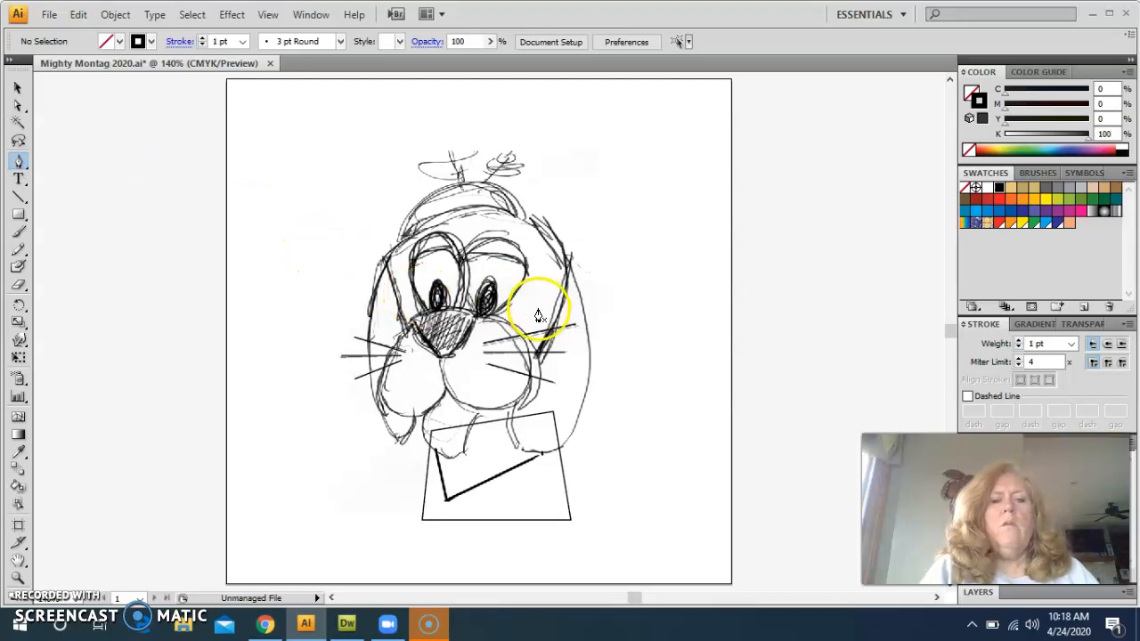
pyautogui.click(483, 324)
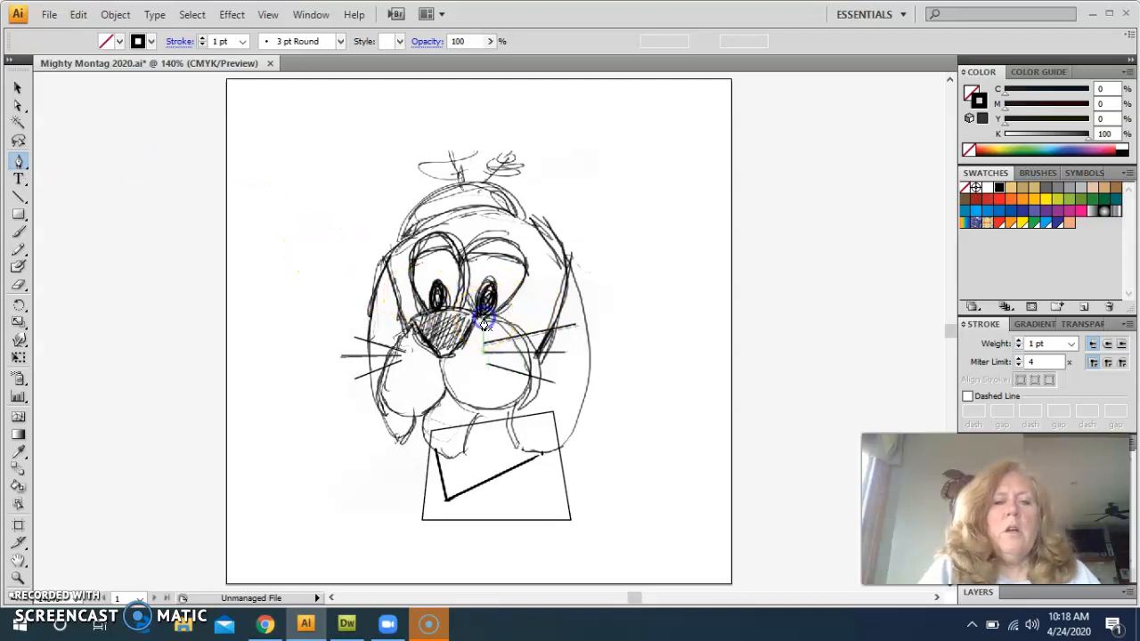
pyautogui.click(525, 278)
pyautogui.moveTo(526, 278); pyautogui.dragTo(527, 240)
pyautogui.click(529, 234)
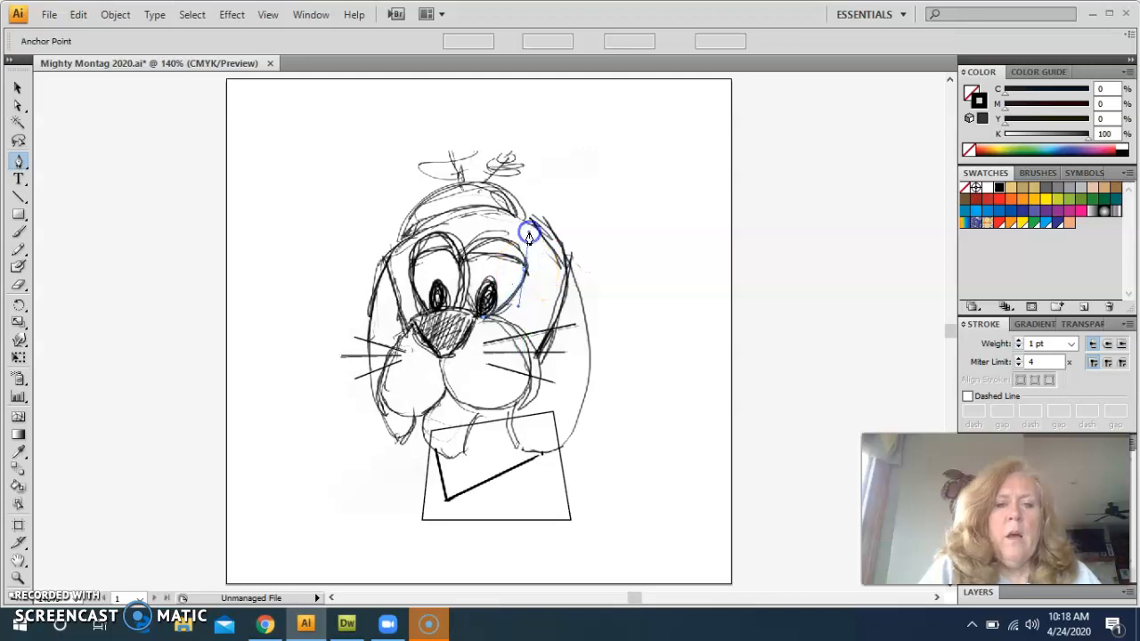
pyautogui.moveTo(498, 242)
pyautogui.mouseDown()
pyautogui.moveTo(472, 237)
pyautogui.moveTo(487, 228)
pyautogui.moveTo(470, 223)
pyautogui.moveTo(491, 226)
pyautogui.mouseUp()
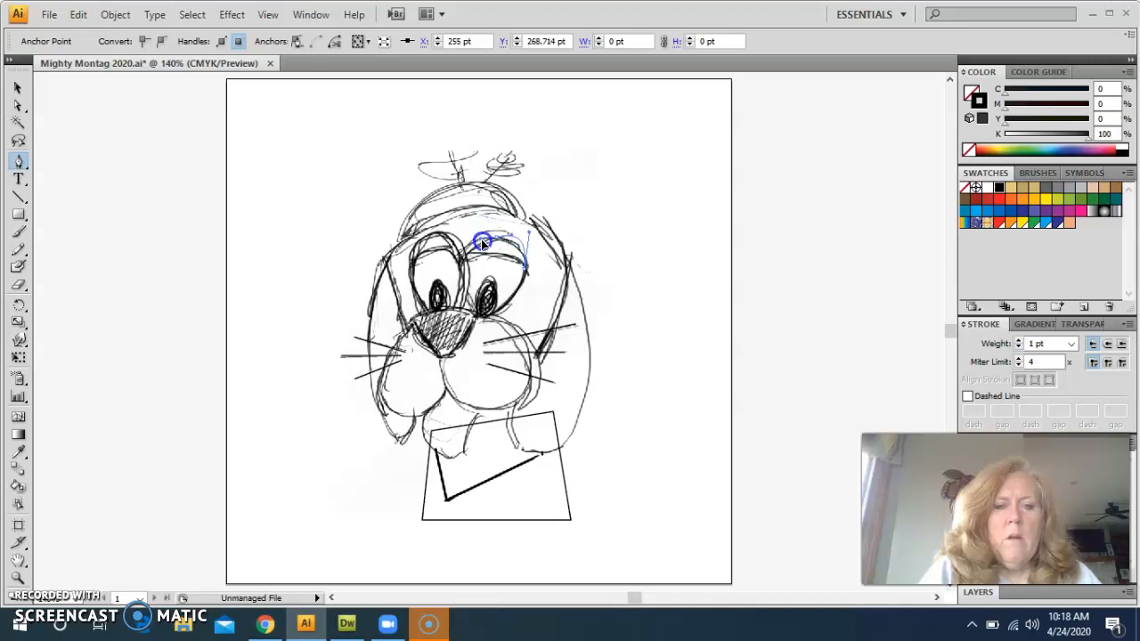
pyautogui.moveTo(482, 247); pyautogui.dragTo(519, 232)
# Continue the right eye's outline down its inner side to the starting point beside the nose, and deselect the path
pyautogui.click(466, 264)
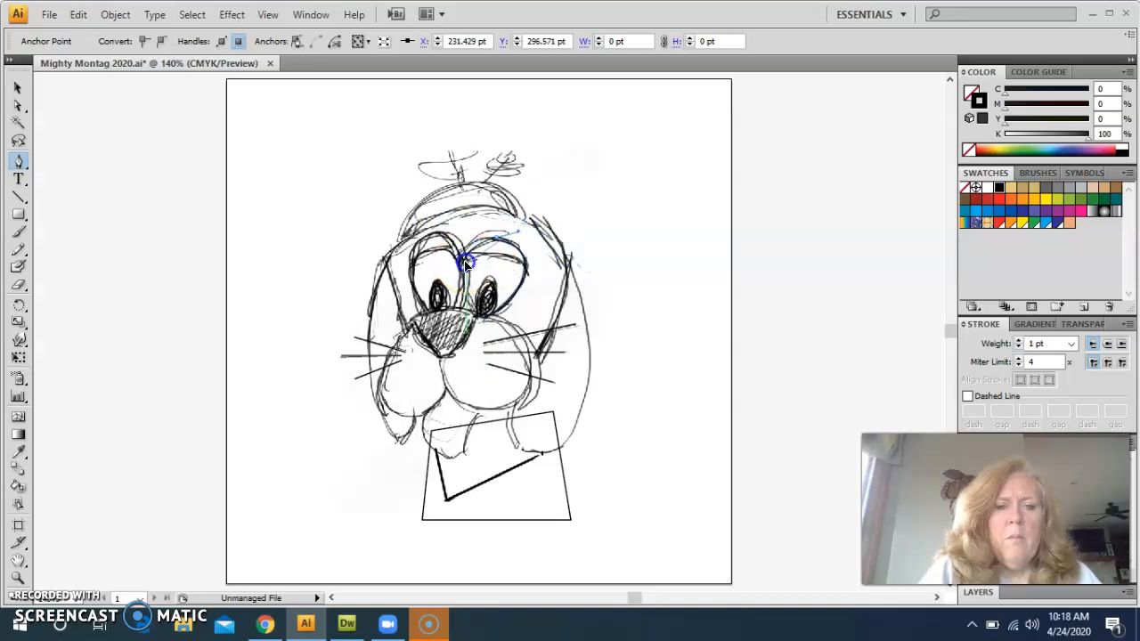
pyautogui.moveTo(464, 264); pyautogui.dragTo(485, 270)
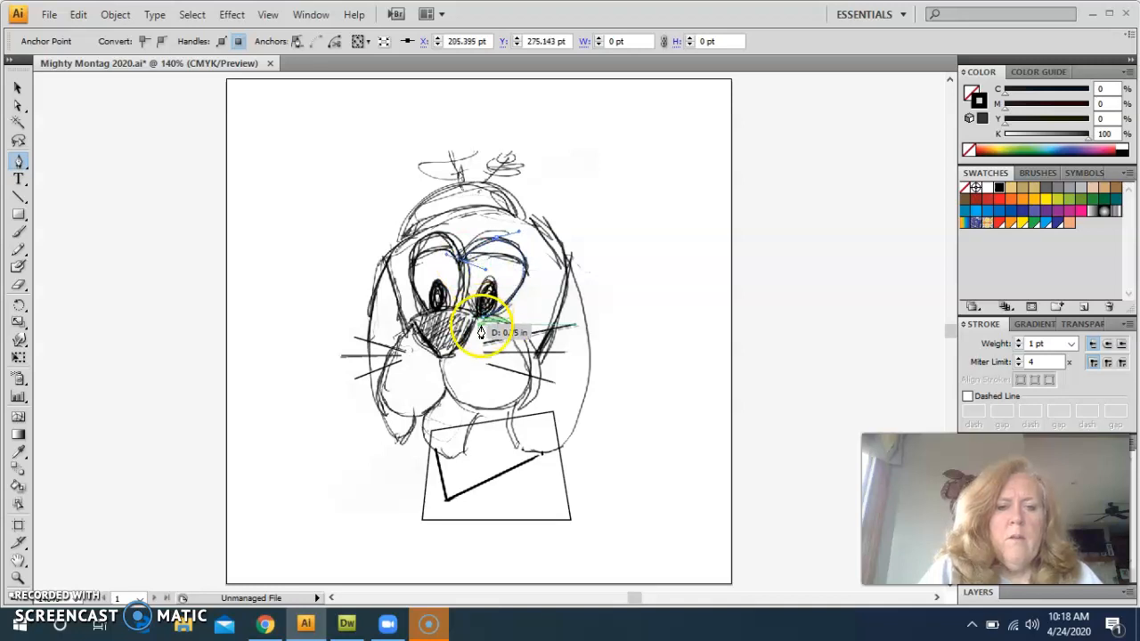
pyautogui.moveTo(482, 325); pyautogui.dragTo(513, 329)
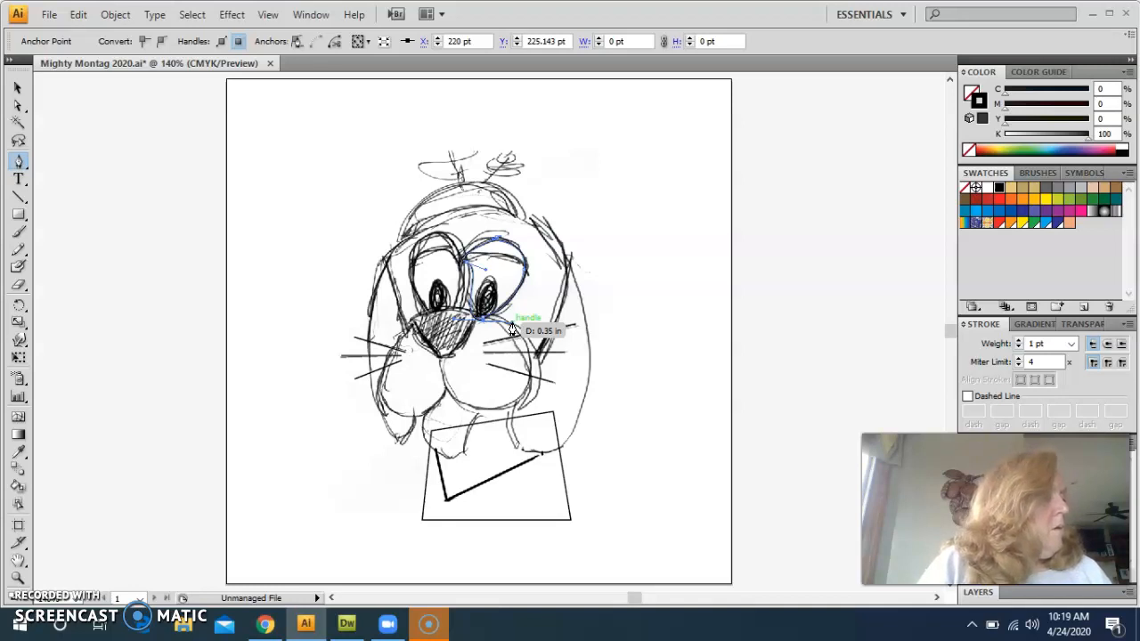
pyautogui.moveTo(513, 329); pyautogui.dragTo(493, 265)
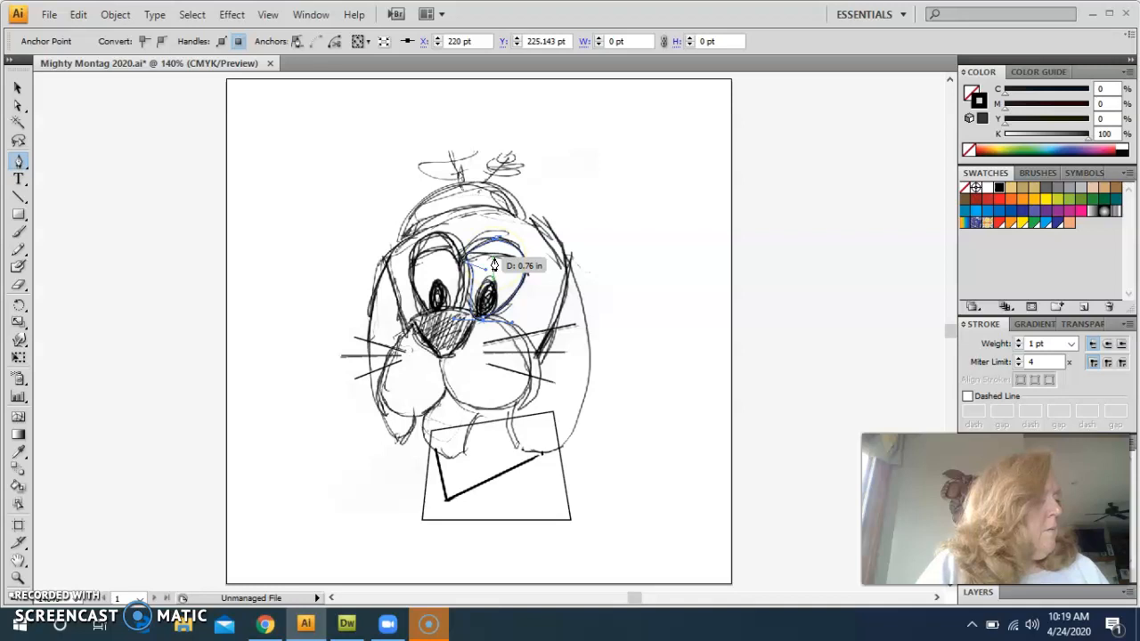
pyautogui.moveTo(495, 265); pyautogui.dragTo(494, 265)
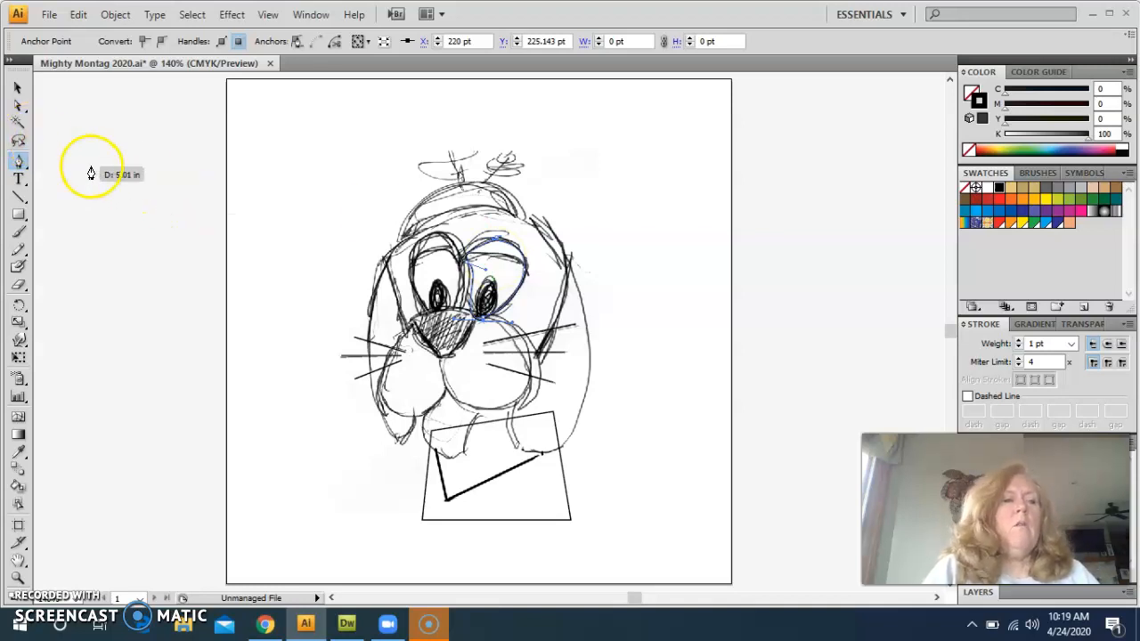
pyautogui.click(17, 89)
pyautogui.click(120, 128)
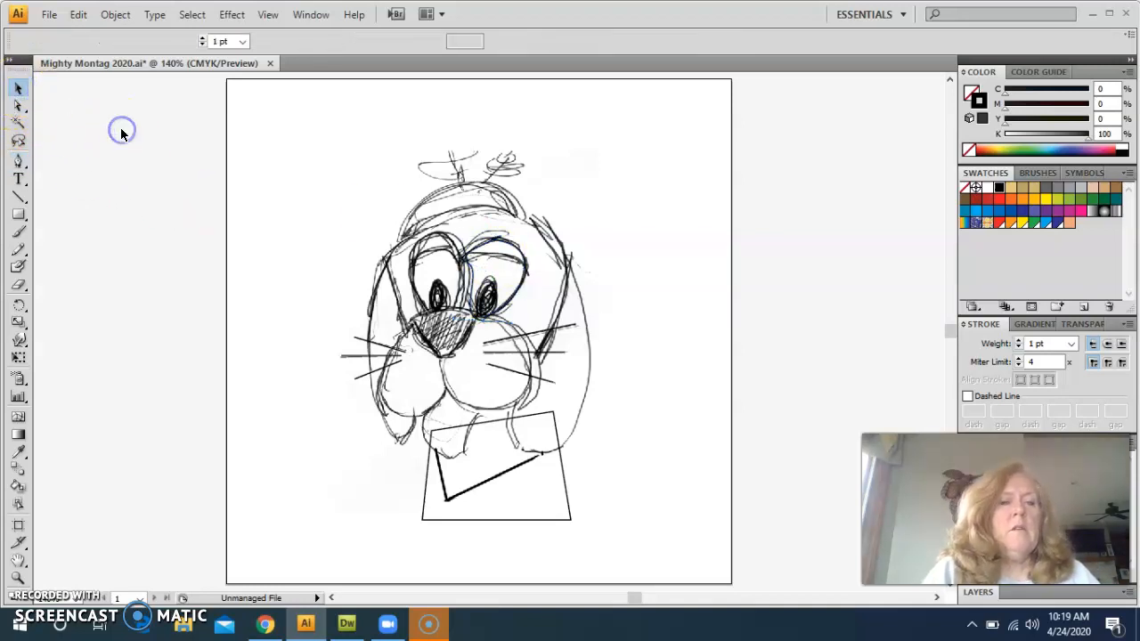
# Trace the right eye's upper eyelid as a closed curved path with the Pen tool
pyautogui.click(19, 162)
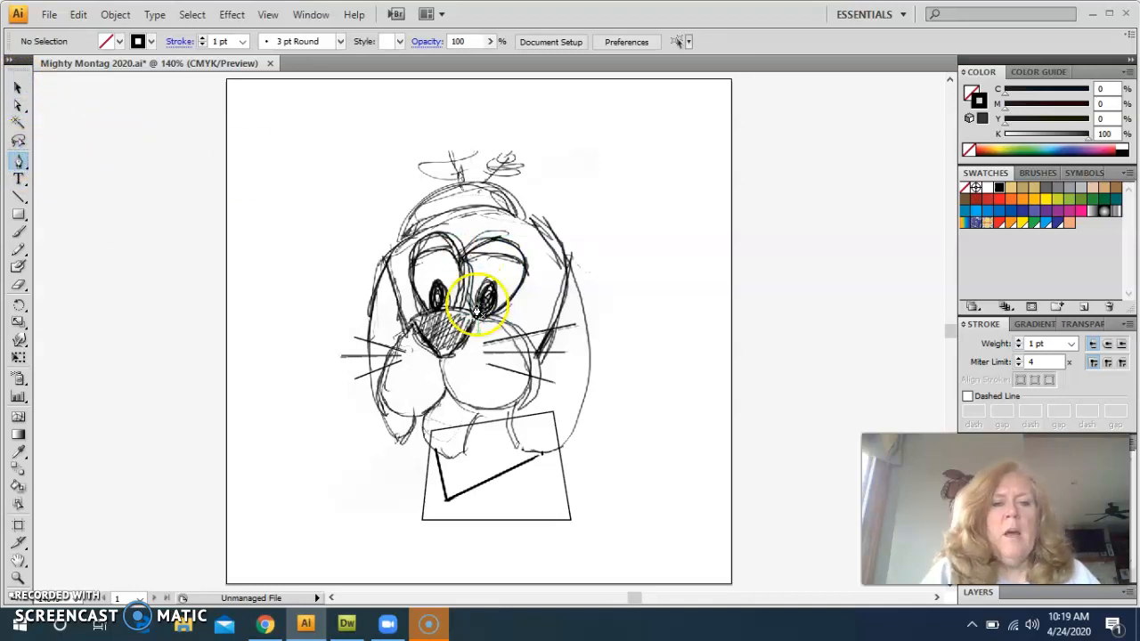
pyautogui.click(471, 257)
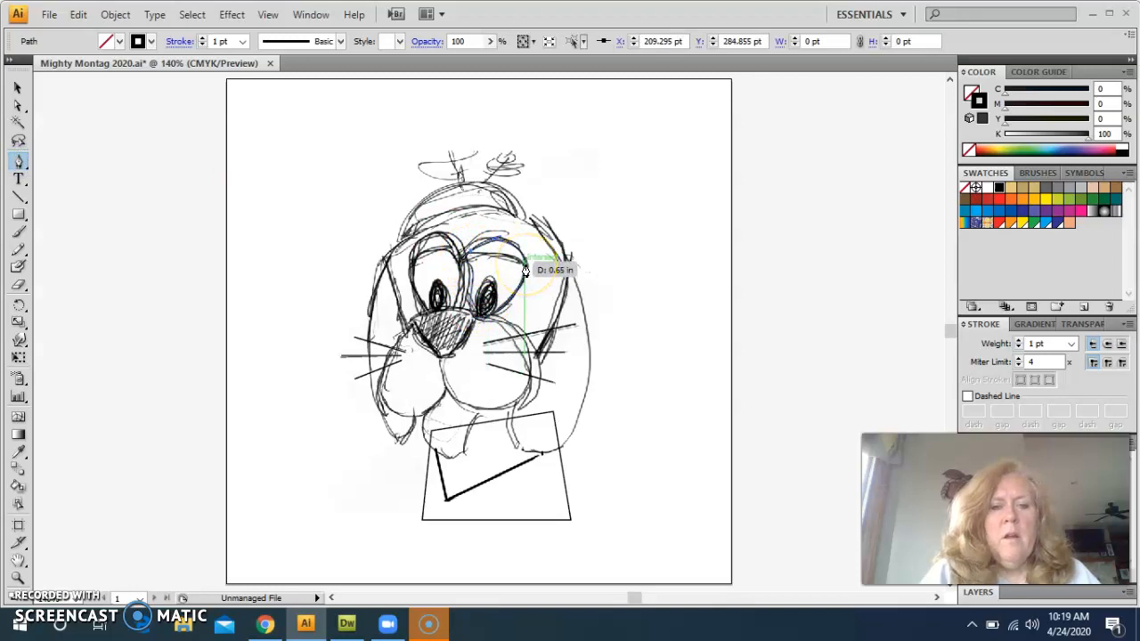
pyautogui.moveTo(526, 265); pyautogui.dragTo(482, 241)
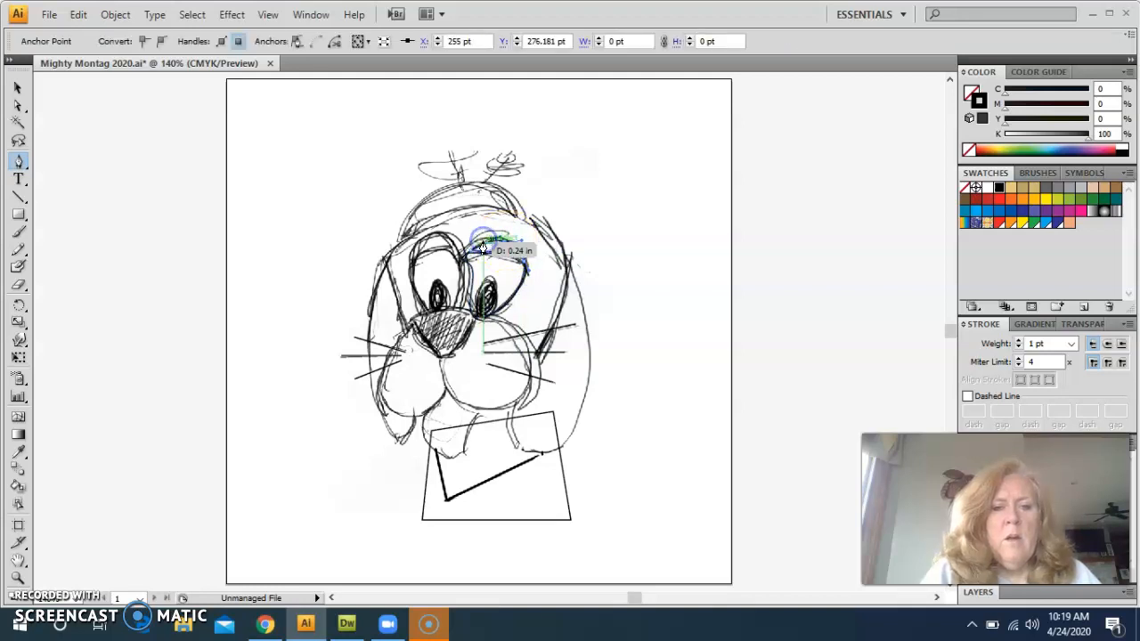
pyautogui.click(471, 252)
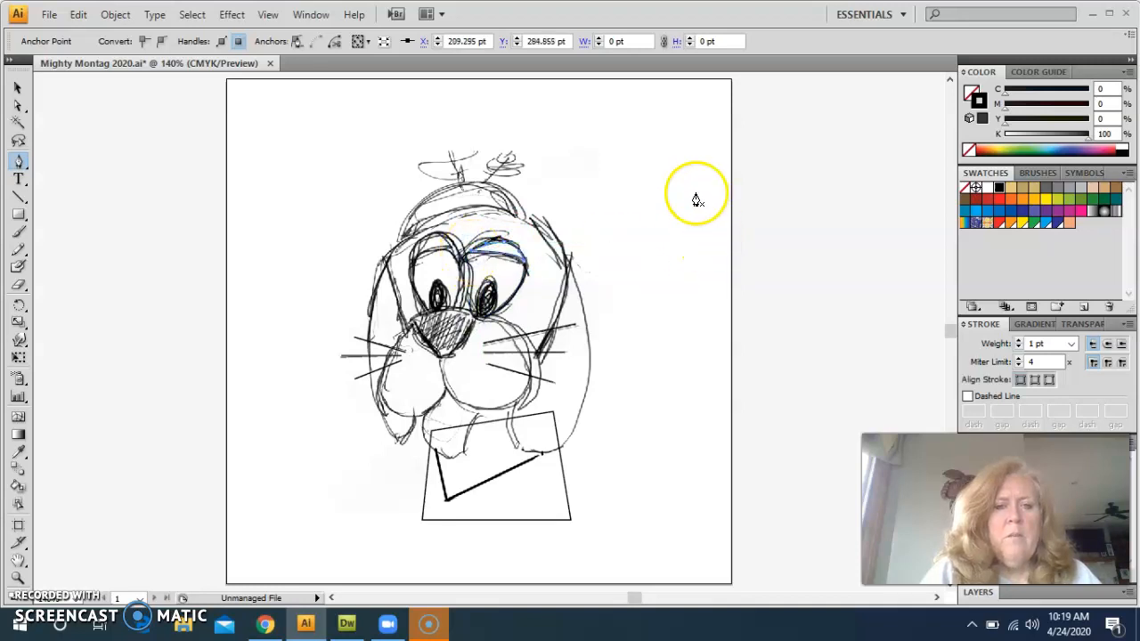
# Deselect the eyelid path and trace the right eye's pupil with curved Pen tool segments, starting at its lower end beside the nose
pyautogui.click(14, 85)
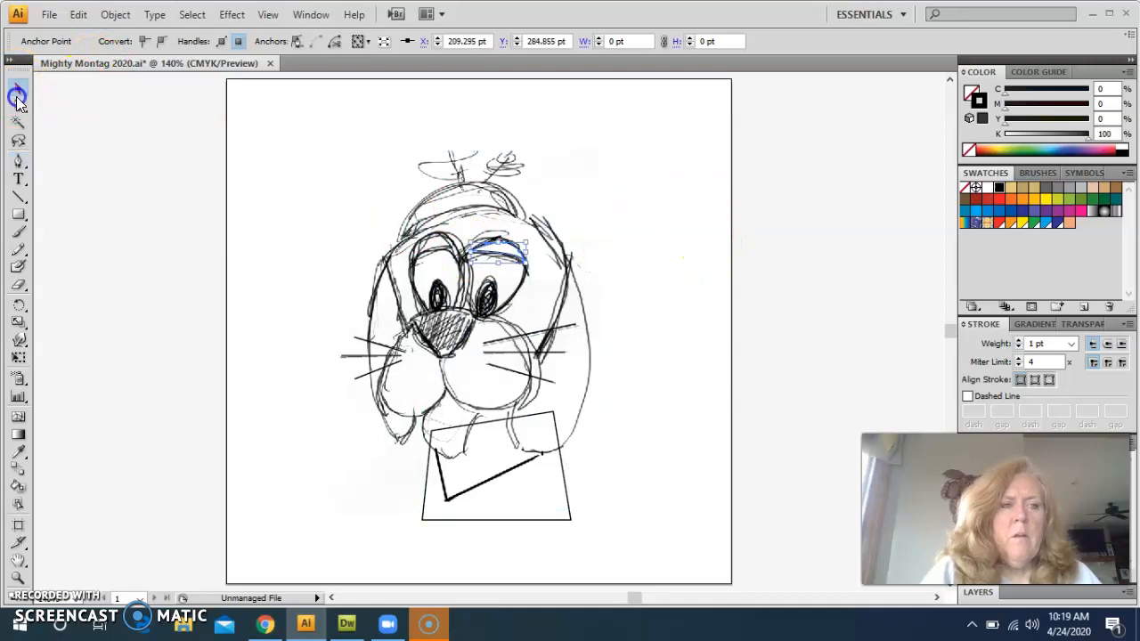
pyautogui.click(234, 156)
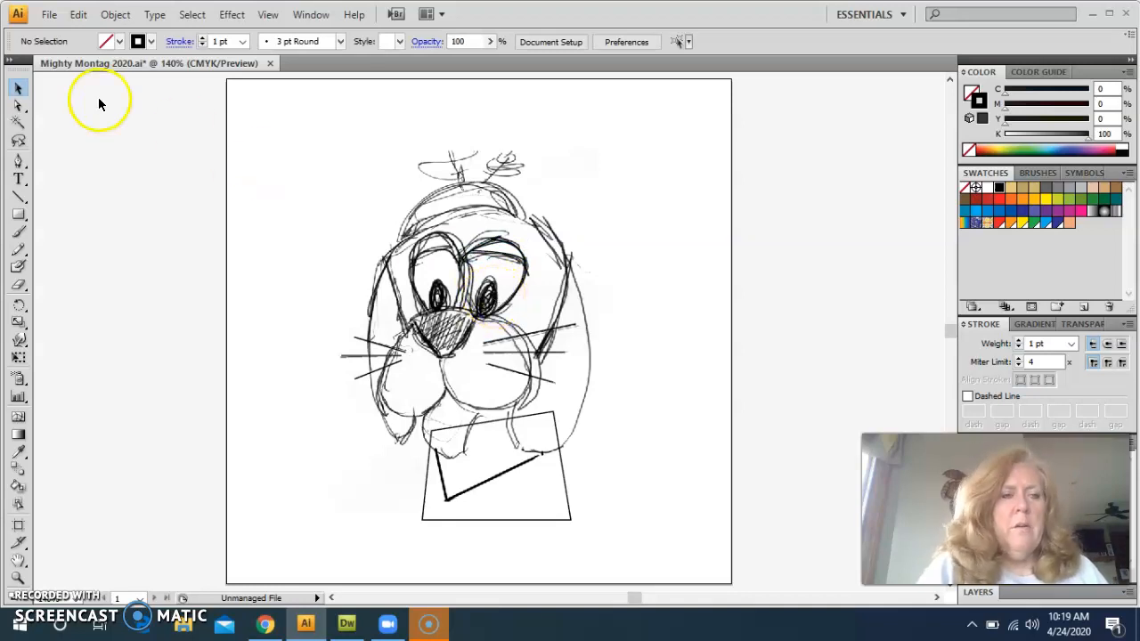
pyautogui.click(18, 160)
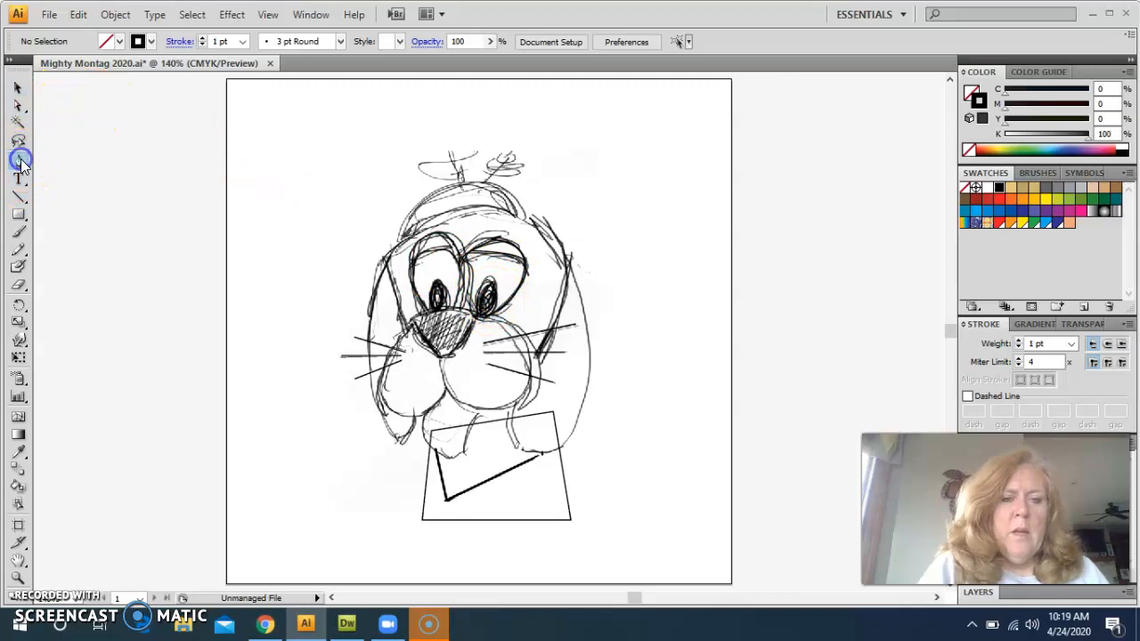
pyautogui.click(484, 318)
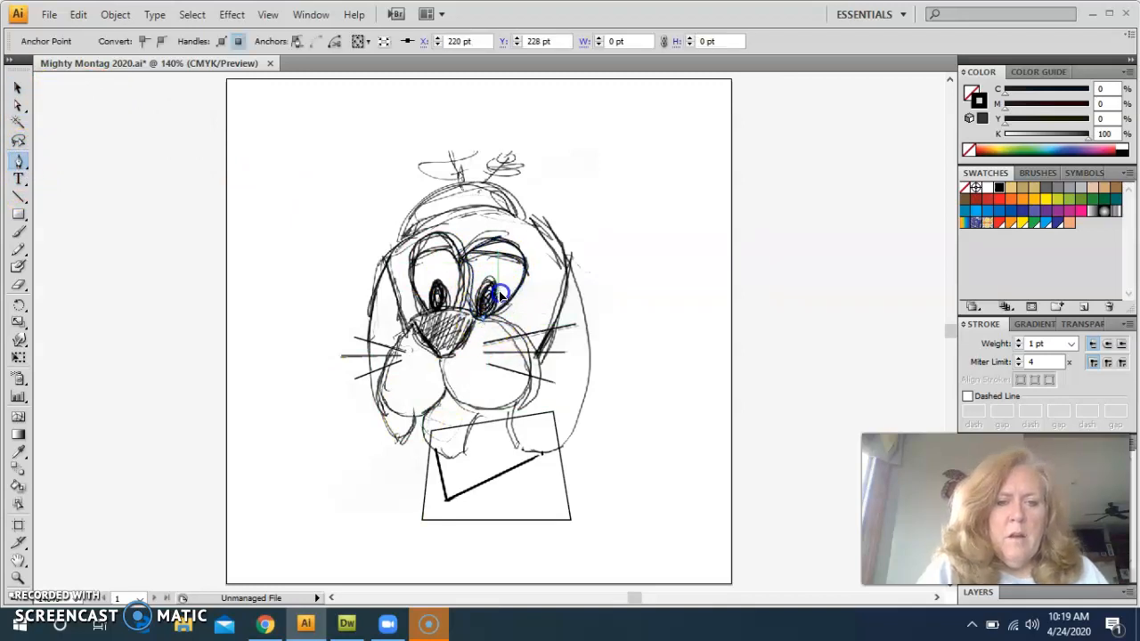
pyautogui.moveTo(493, 282)
pyautogui.mouseDown()
pyautogui.moveTo(476, 287)
pyautogui.moveTo(478, 306)
pyautogui.moveTo(500, 324)
pyautogui.moveTo(482, 329)
pyautogui.mouseUp()
pyautogui.click(484, 319)
pyautogui.click(484, 321)
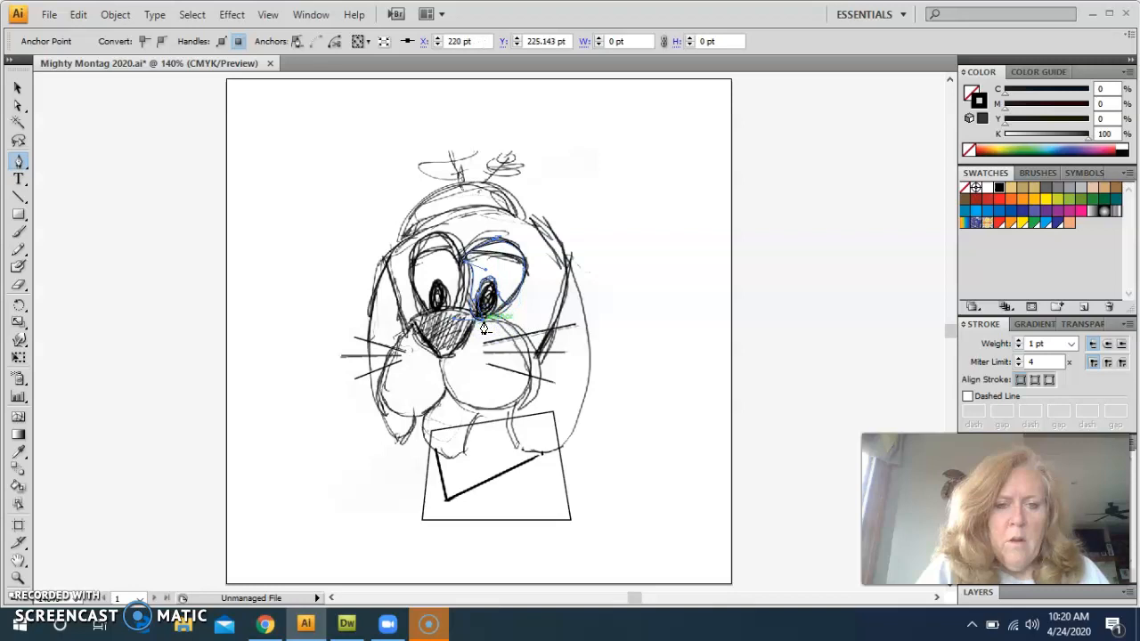
# Deselect the pupil path and save the document
pyautogui.click(17, 87)
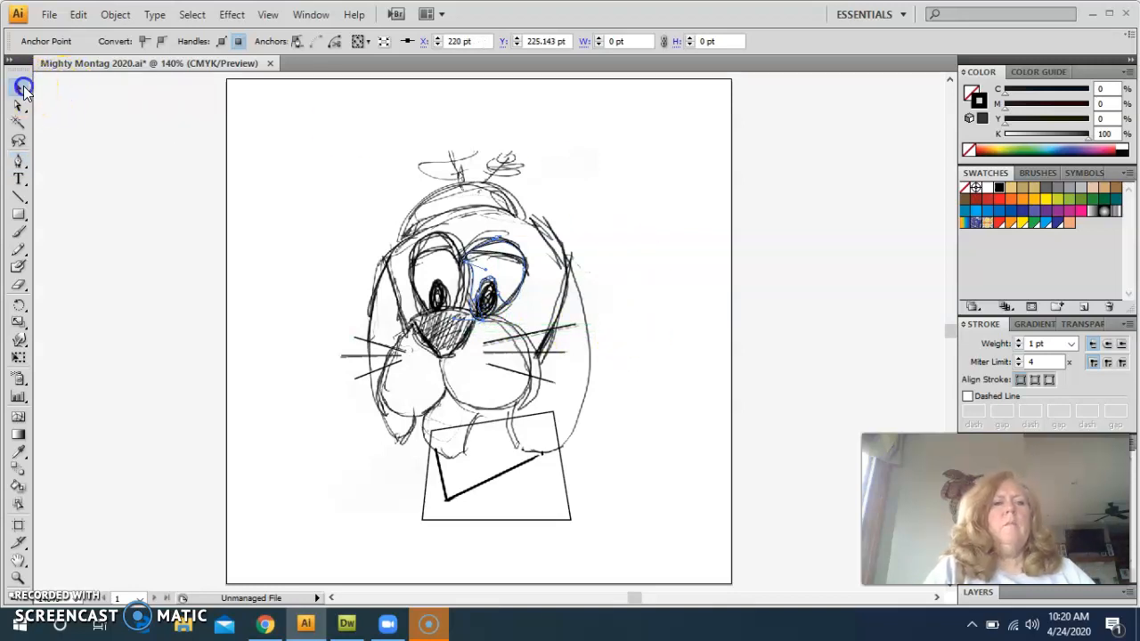
pyautogui.click(329, 206)
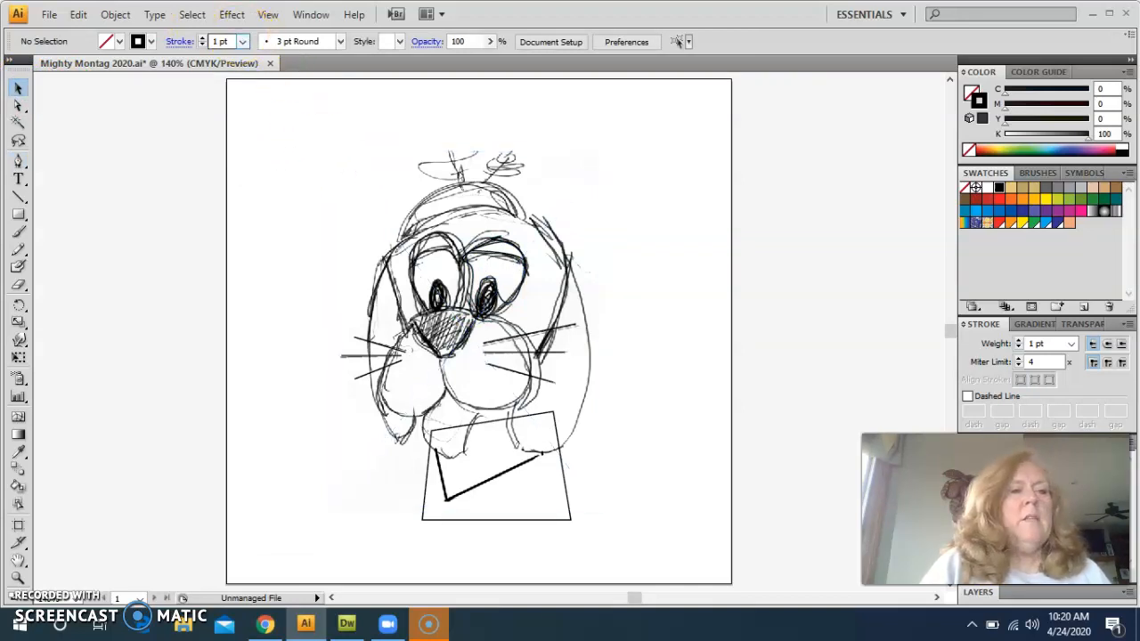
pyautogui.click(49, 15)
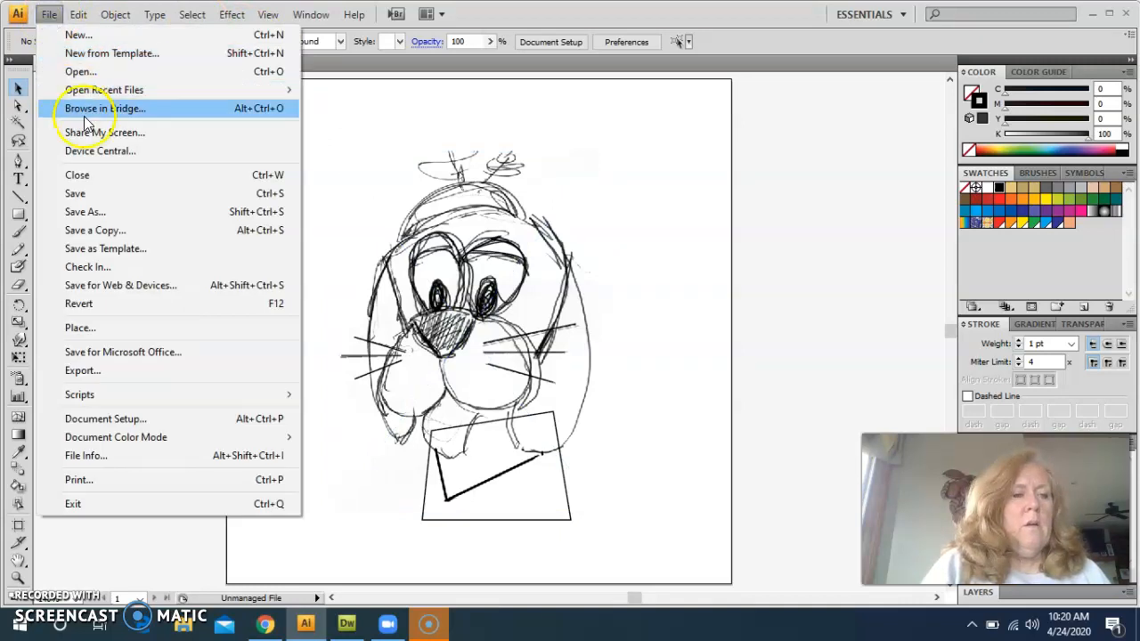
pyautogui.click(105, 194)
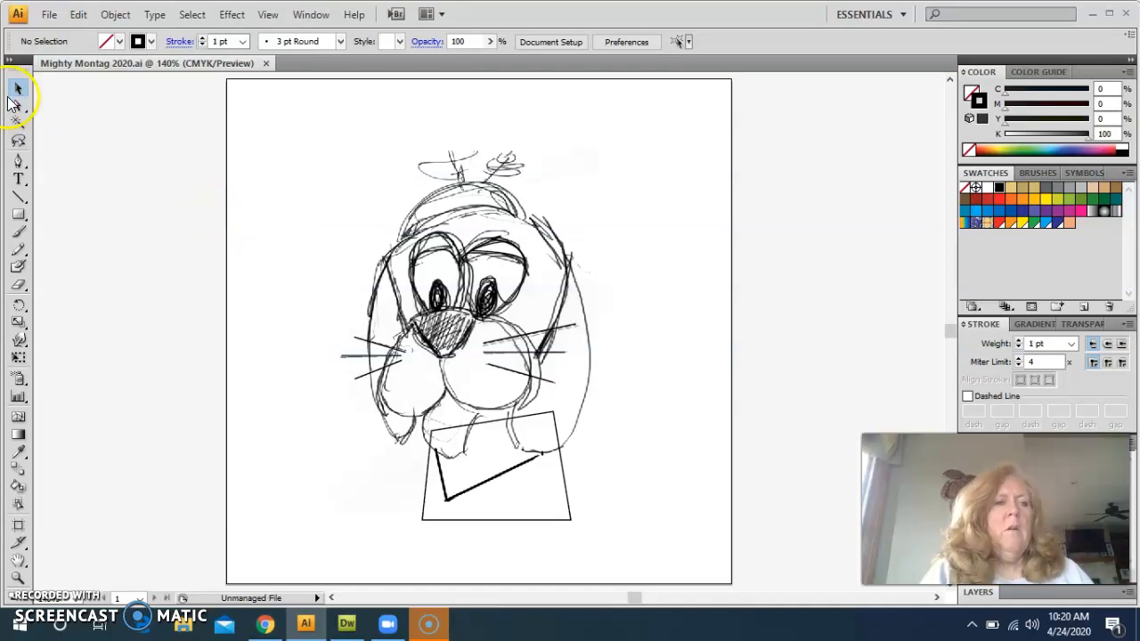
# Trace the left ear's outer edge from its top down around the lower tip to the cheek with the Pen tool, and deselect the path
pyautogui.click(19, 163)
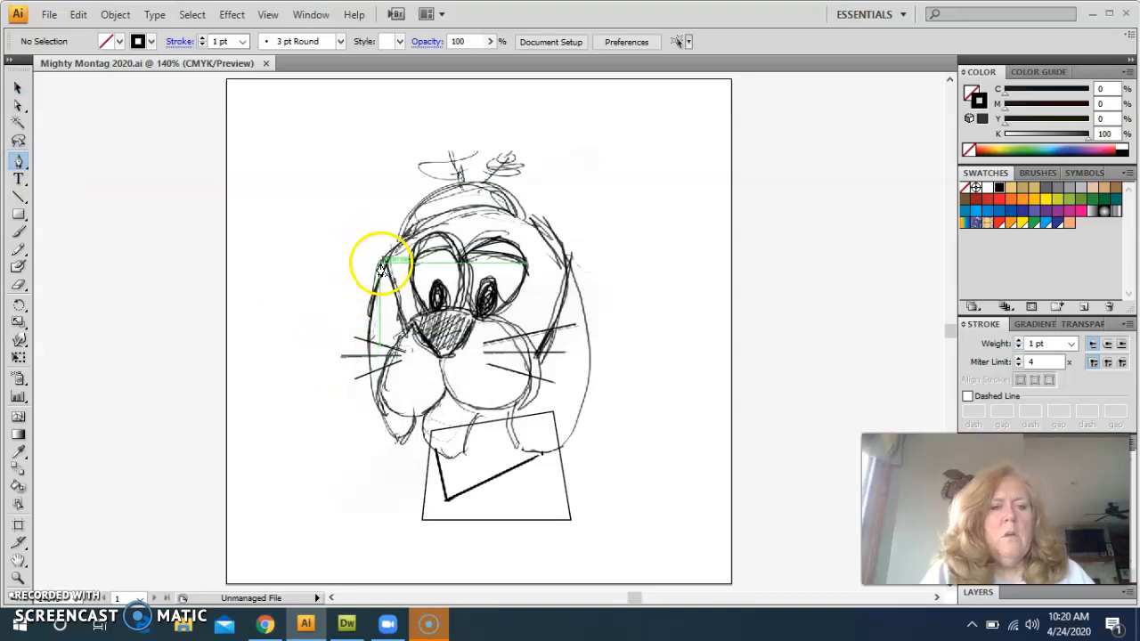
pyautogui.click(380, 260)
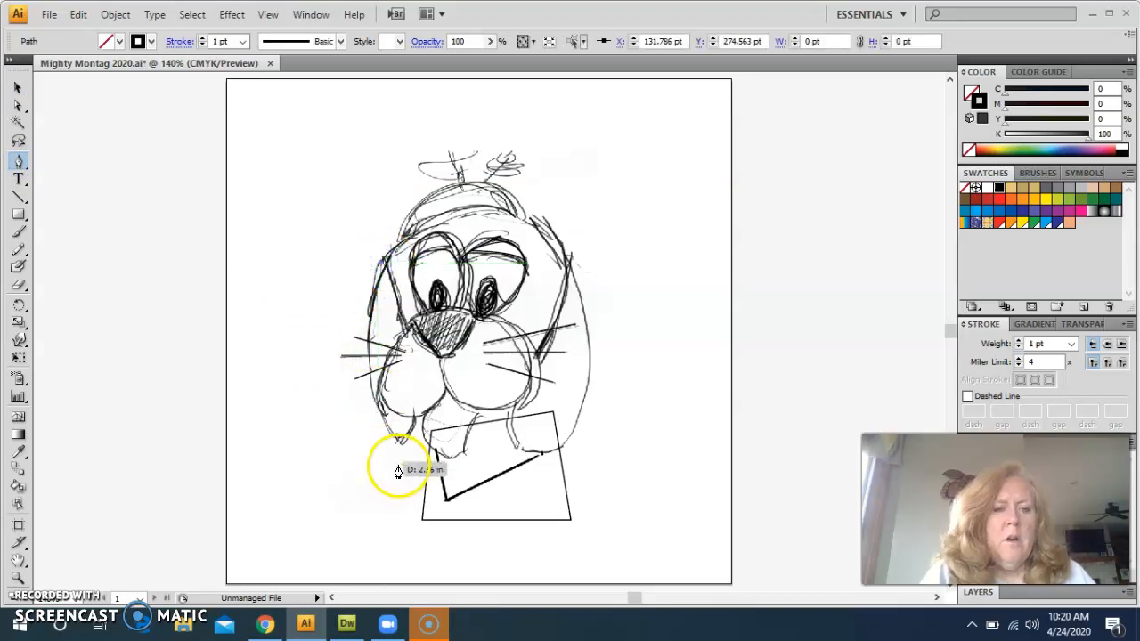
pyautogui.moveTo(374, 386); pyautogui.dragTo(387, 389)
pyautogui.moveTo(401, 441); pyautogui.dragTo(413, 411)
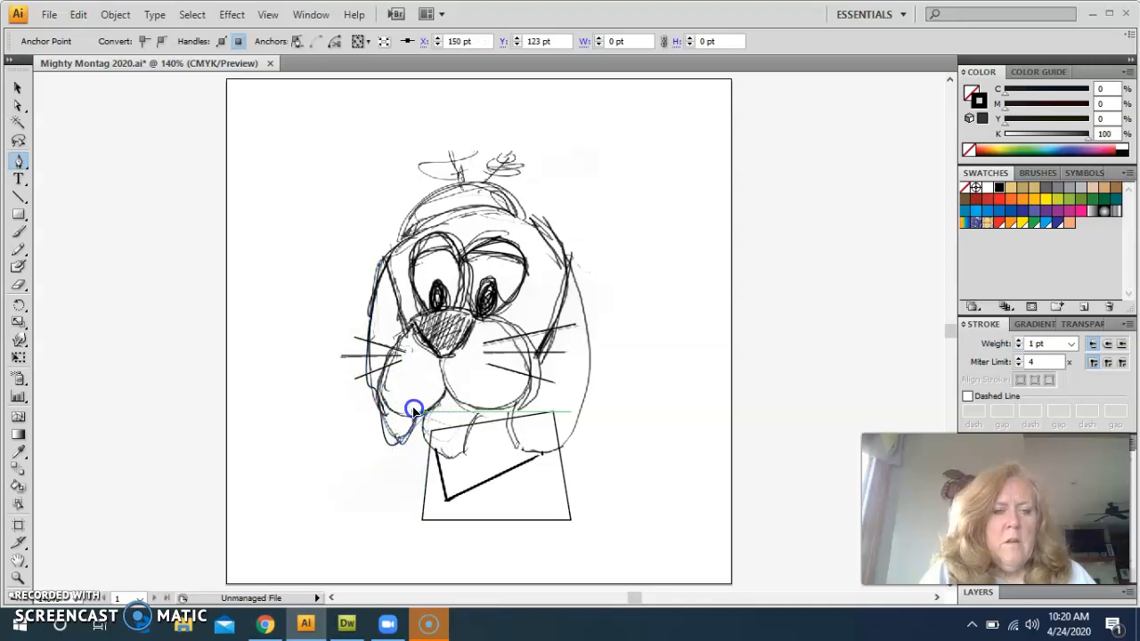
pyautogui.click(414, 401)
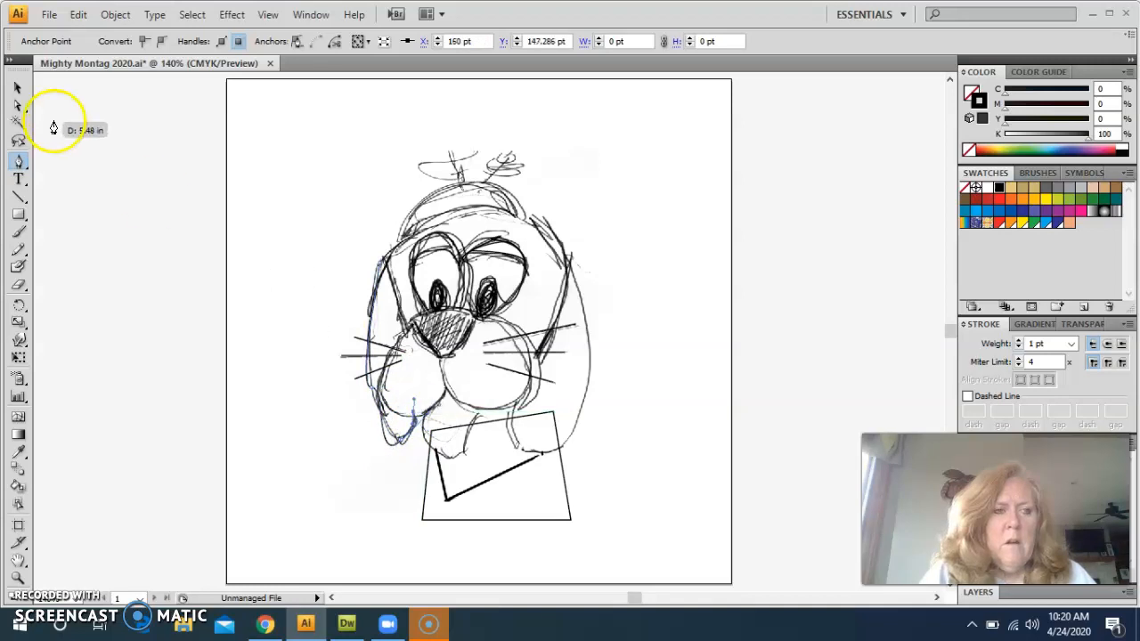
pyautogui.moveTo(20, 89); pyautogui.dragTo(314, 437)
pyautogui.click(313, 437)
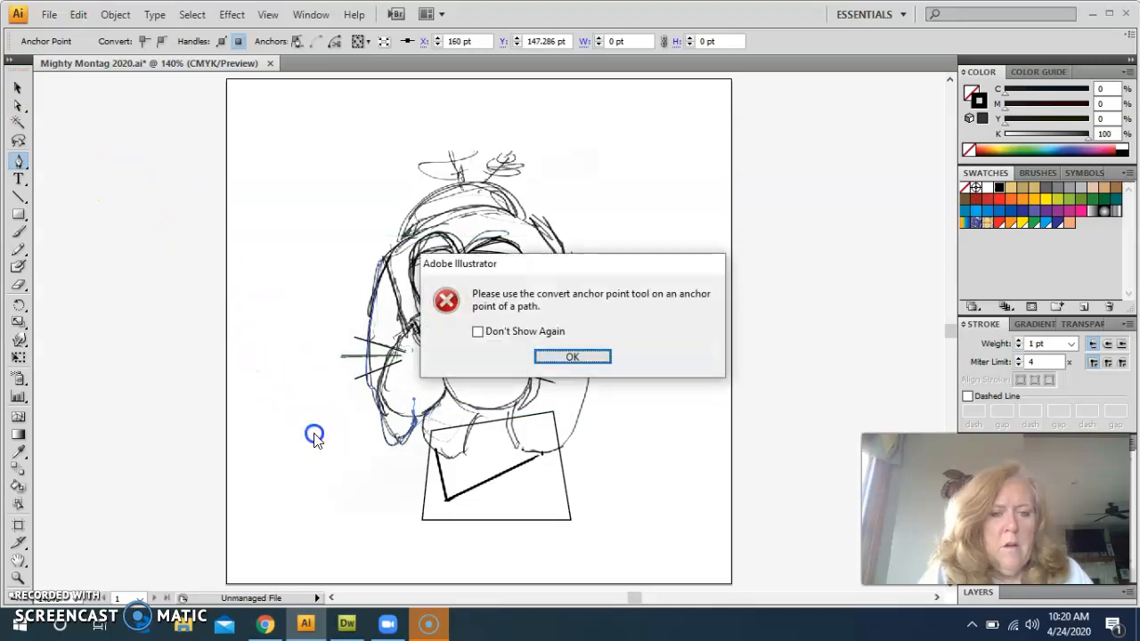
pyautogui.click(601, 356)
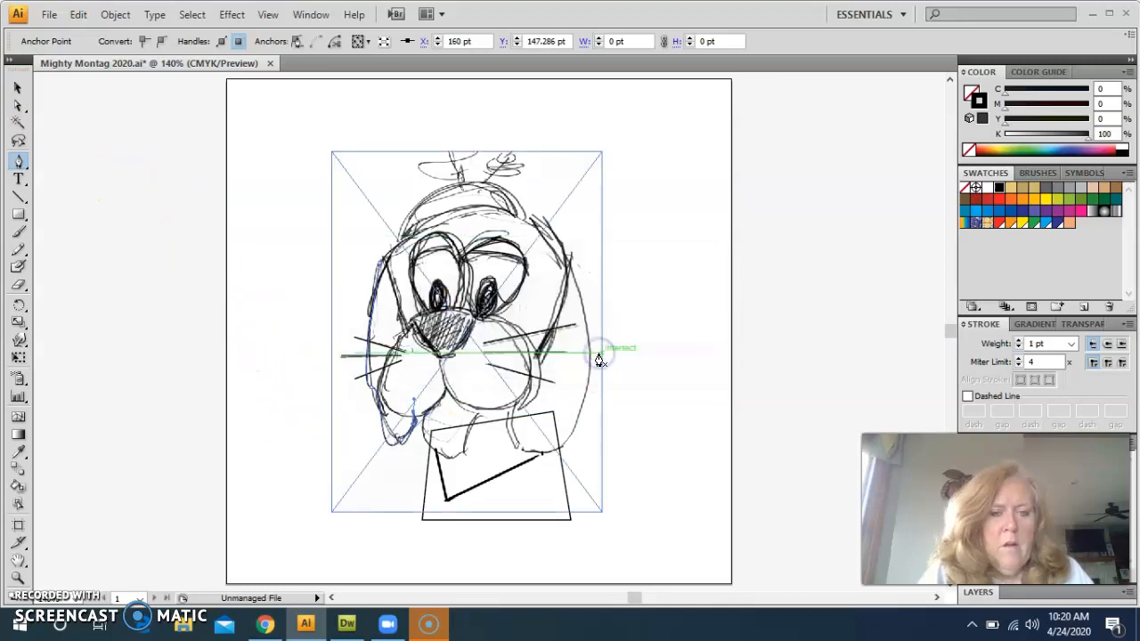
pyautogui.click(25, 89)
pyautogui.click(353, 236)
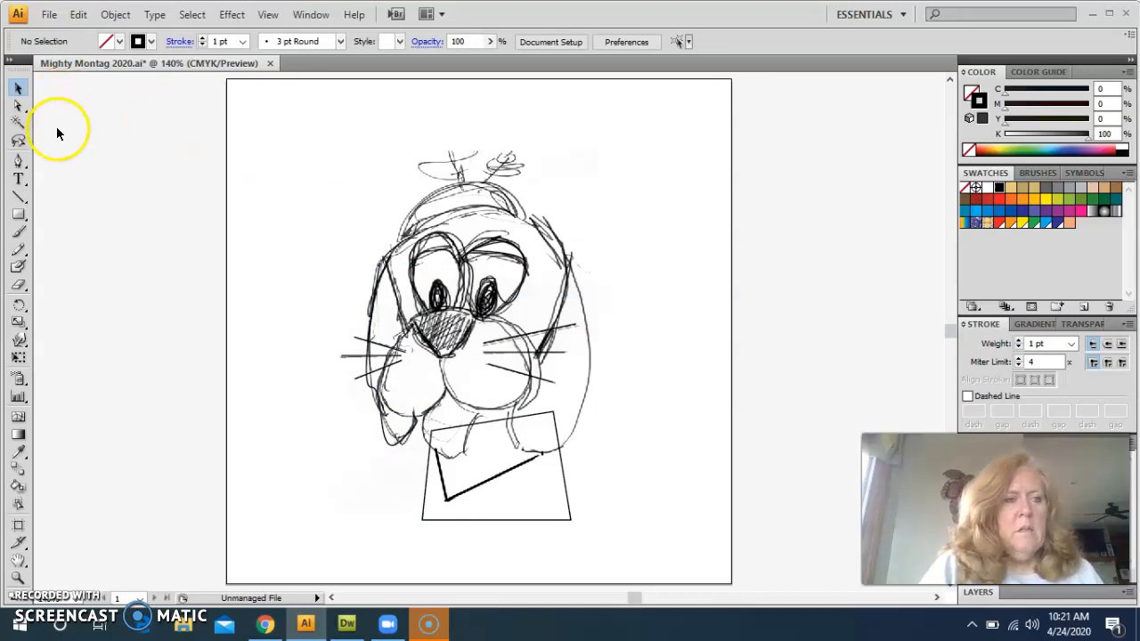
# Trace the rounded cap on top of the head as a closed curved Pen tool path, lower edge first, and deselect it
pyautogui.click(16, 162)
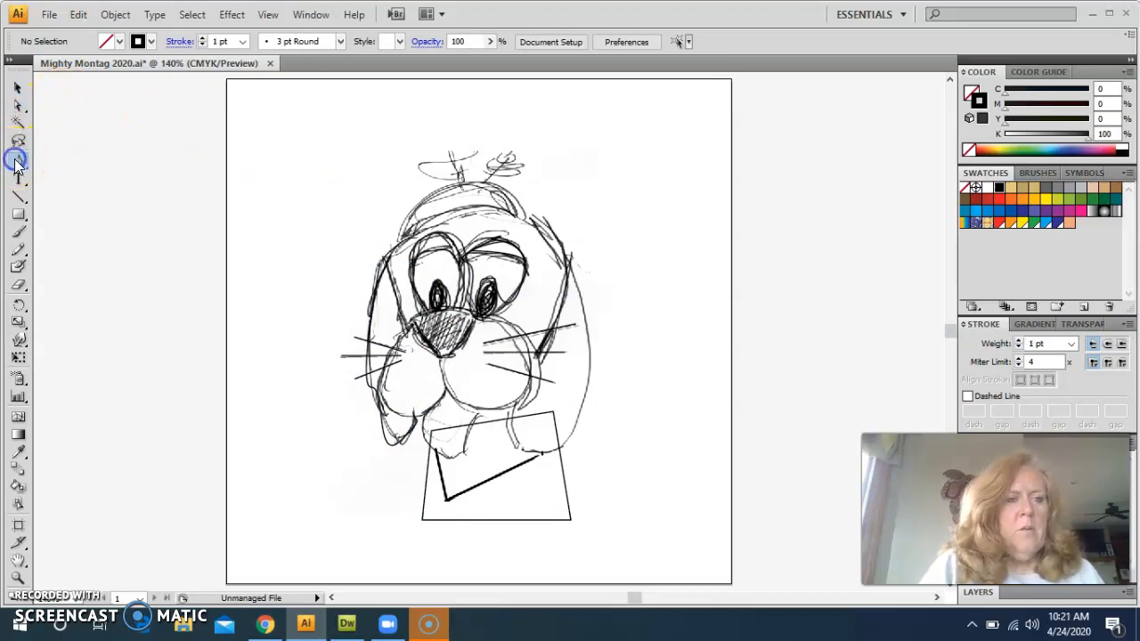
pyautogui.moveTo(405, 236); pyautogui.dragTo(424, 227)
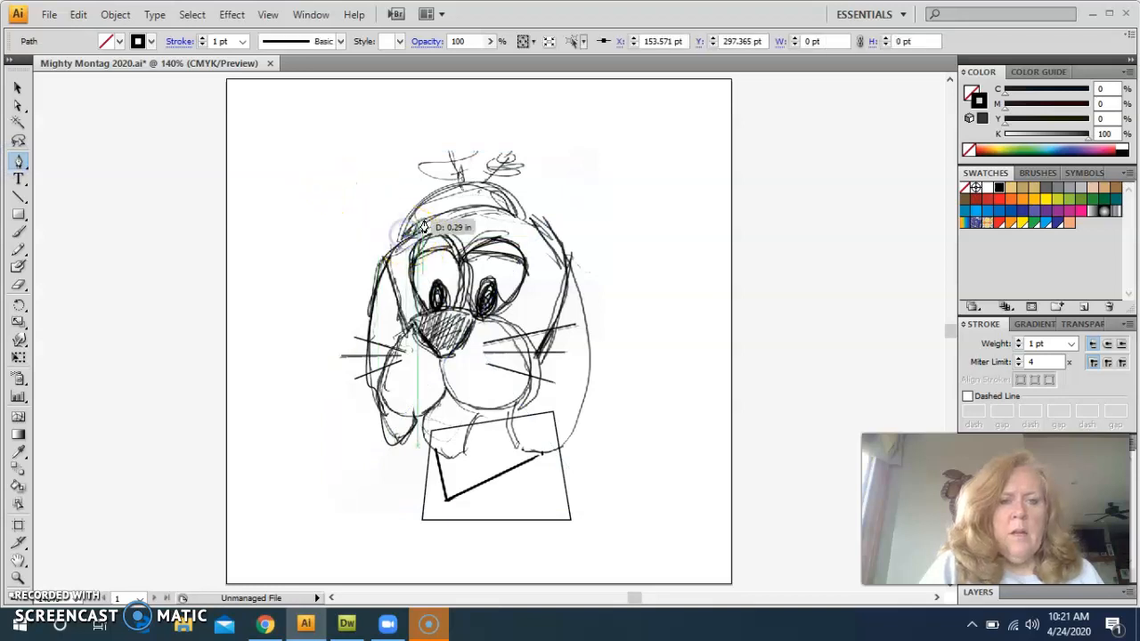
pyautogui.moveTo(520, 216); pyautogui.dragTo(553, 232)
pyautogui.moveTo(458, 182); pyautogui.dragTo(429, 234)
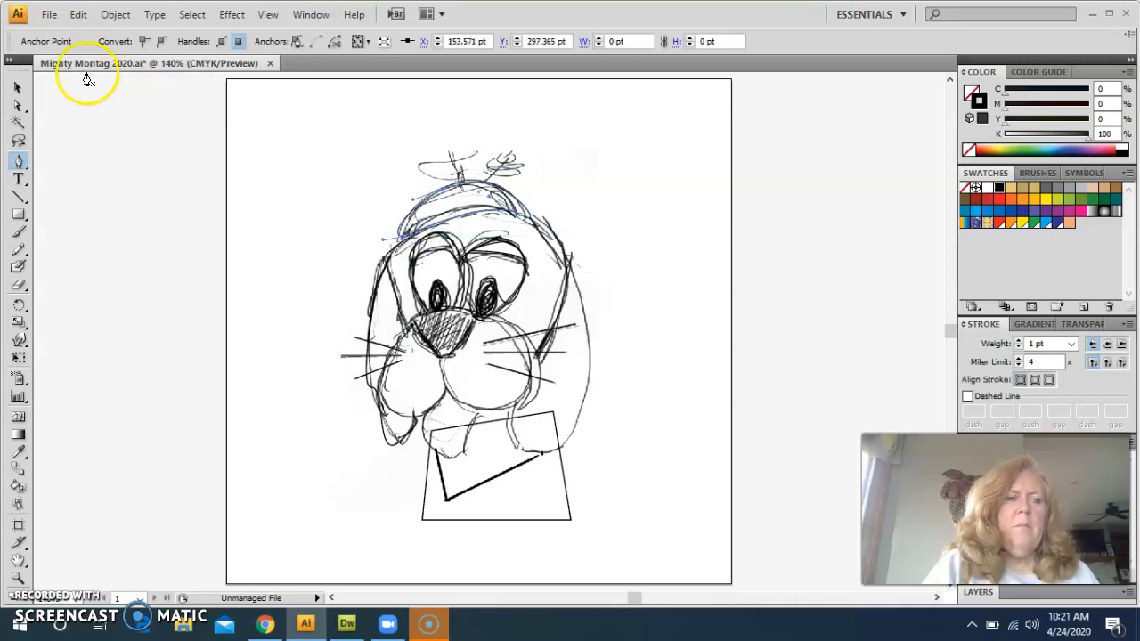
pyautogui.click(18, 87)
pyautogui.click(274, 184)
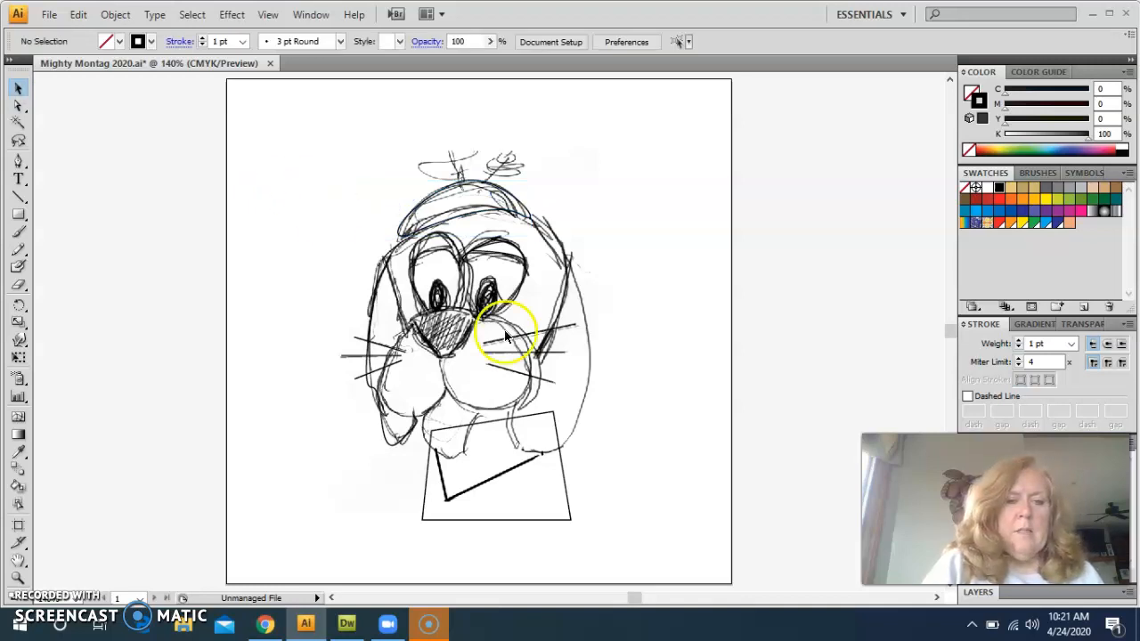
# Trace the nose as a closed three-cornered Pen tool path with a curved upper edge, and deselect it
pyautogui.click(20, 162)
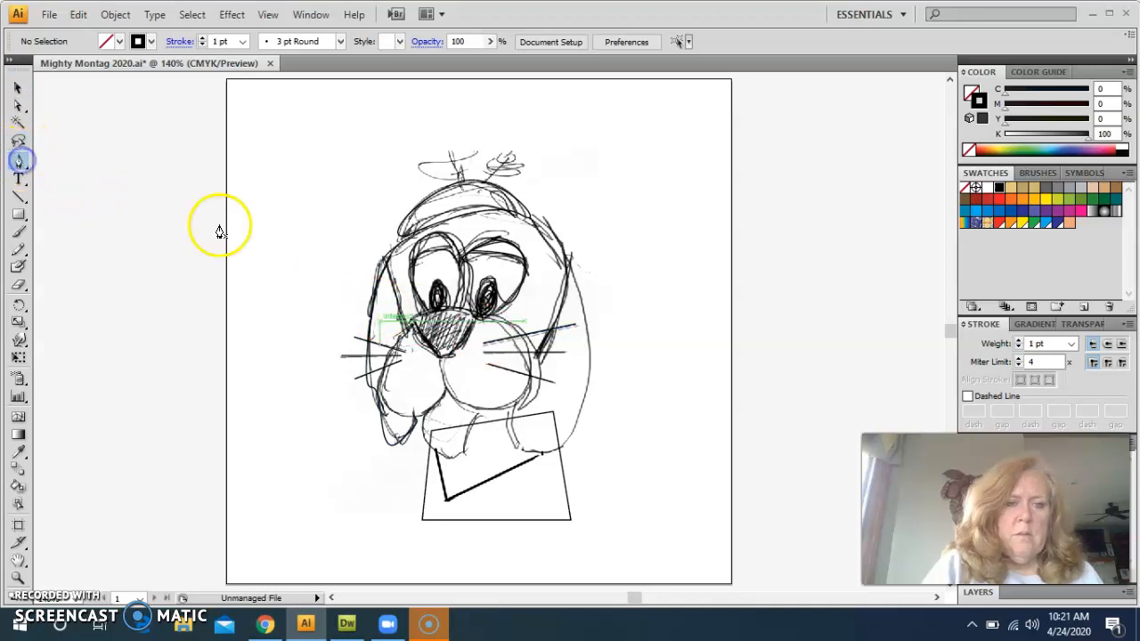
pyautogui.click(413, 327)
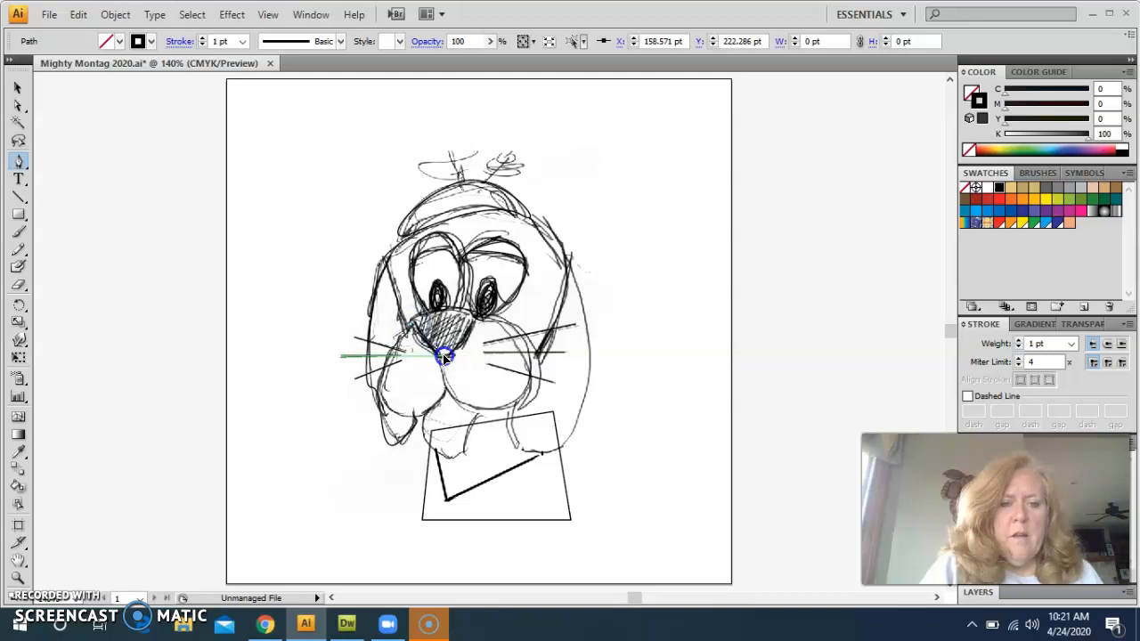
pyautogui.moveTo(452, 355); pyautogui.dragTo(454, 355)
pyautogui.moveTo(474, 317); pyautogui.dragTo(406, 335)
pyautogui.click(412, 322)
pyautogui.click(18, 87)
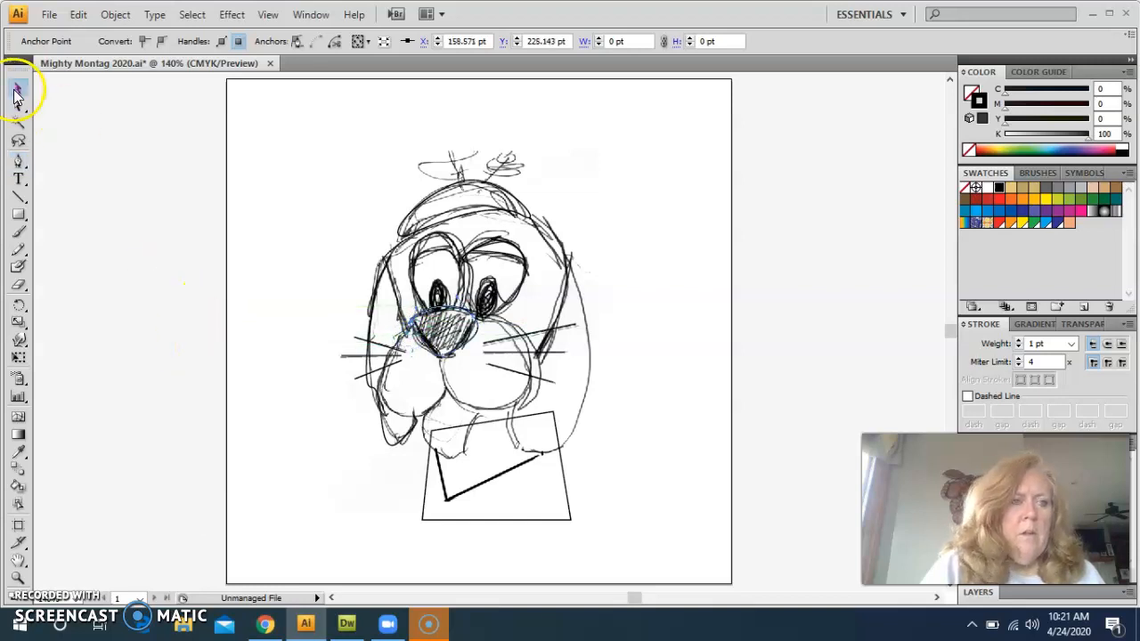
pyautogui.click(134, 155)
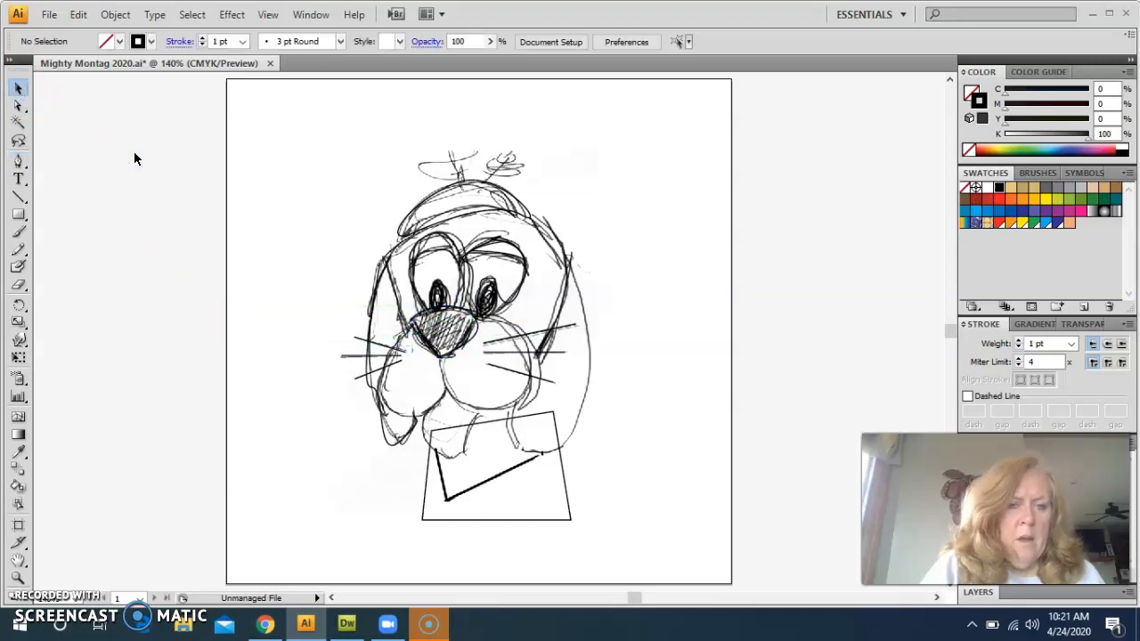